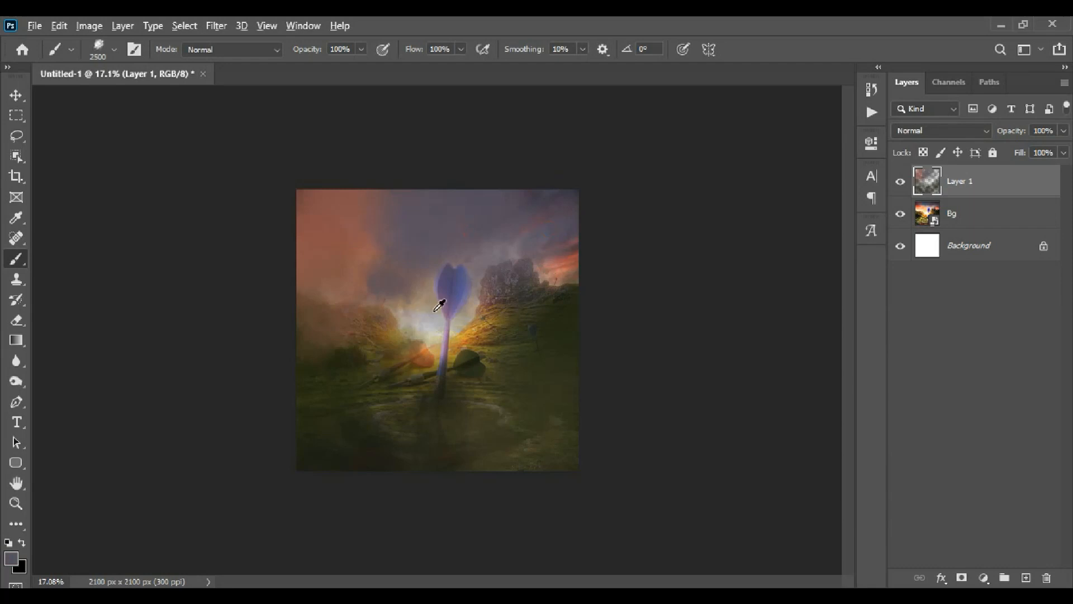
Brush a pale beige cloud over the centre of the image on Layer 1 and move that layer below Bg.
click(437, 338)
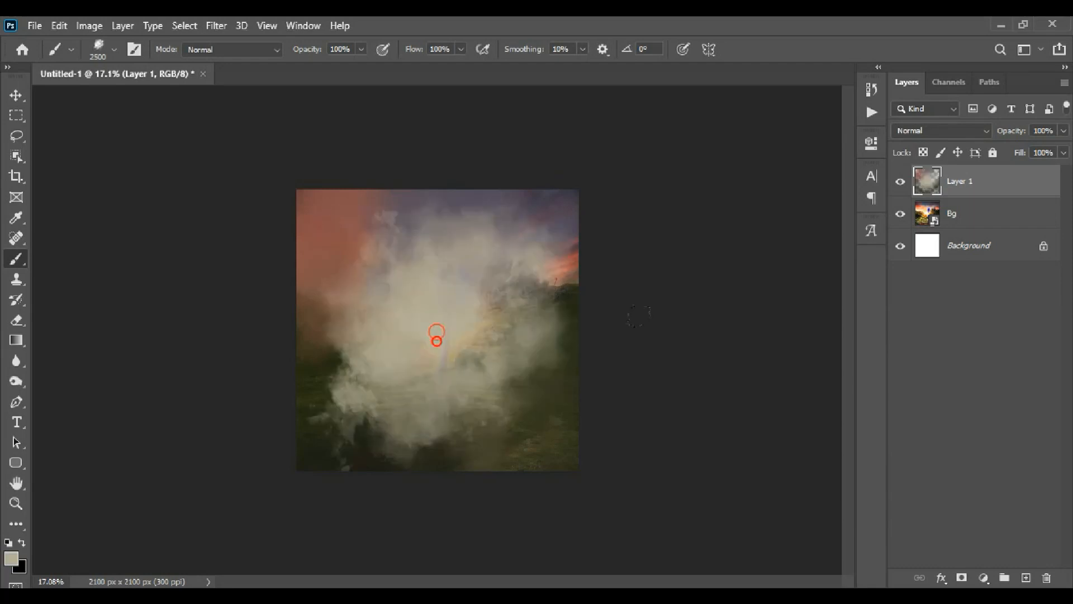
drag(991, 188, 990, 230)
Set the blend mode of the Bg layer to Soft Light.
click(991, 185)
click(942, 130)
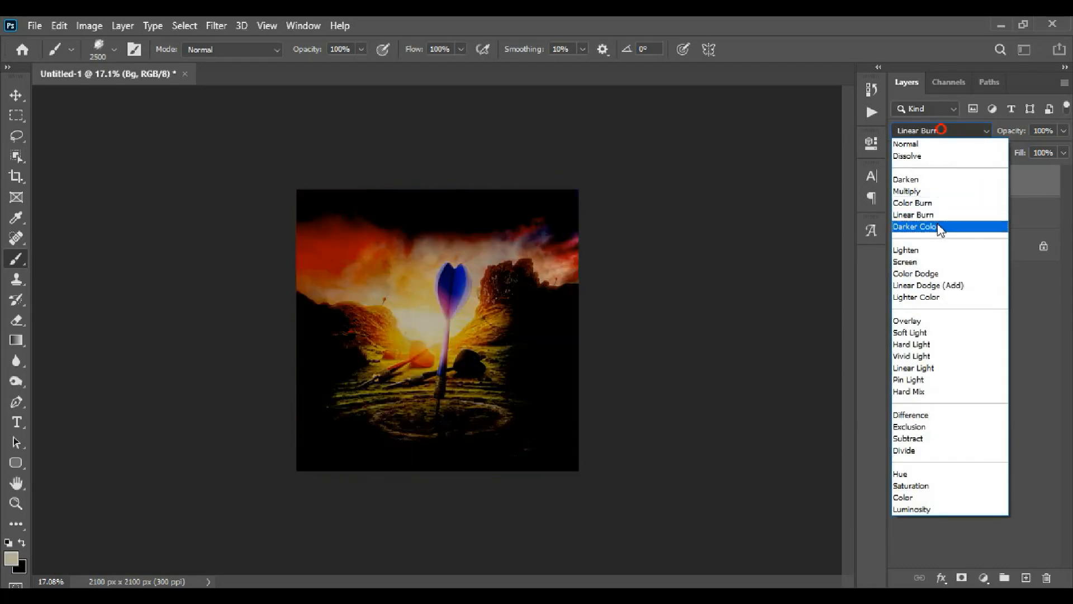
click(937, 334)
key(v)
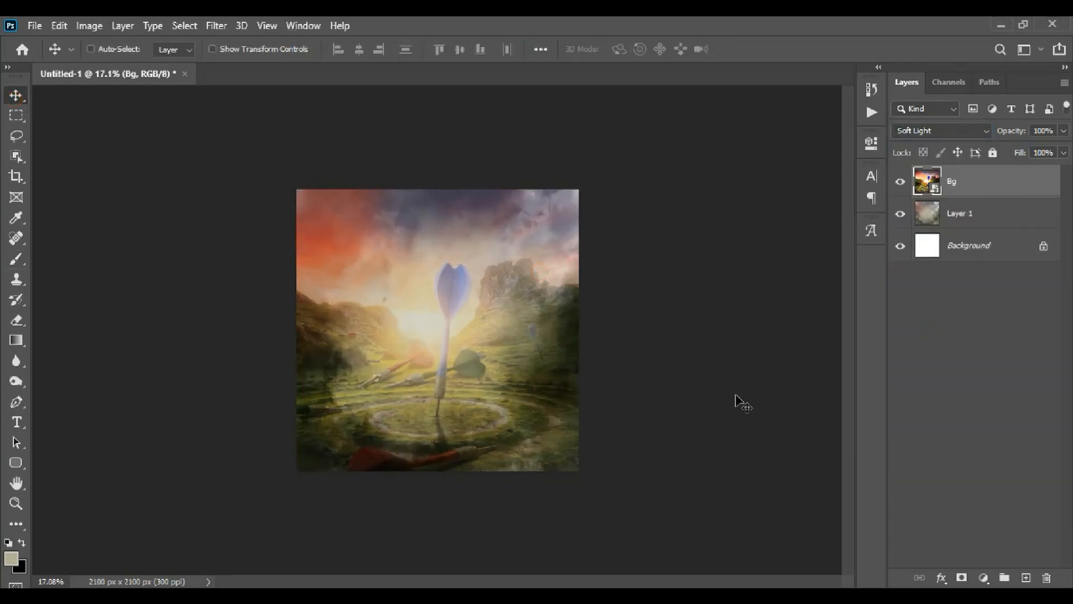
Add a Color Lookup adjustment layer above Bg and load the 2Strip.look 3DLUT file.
click(982, 576)
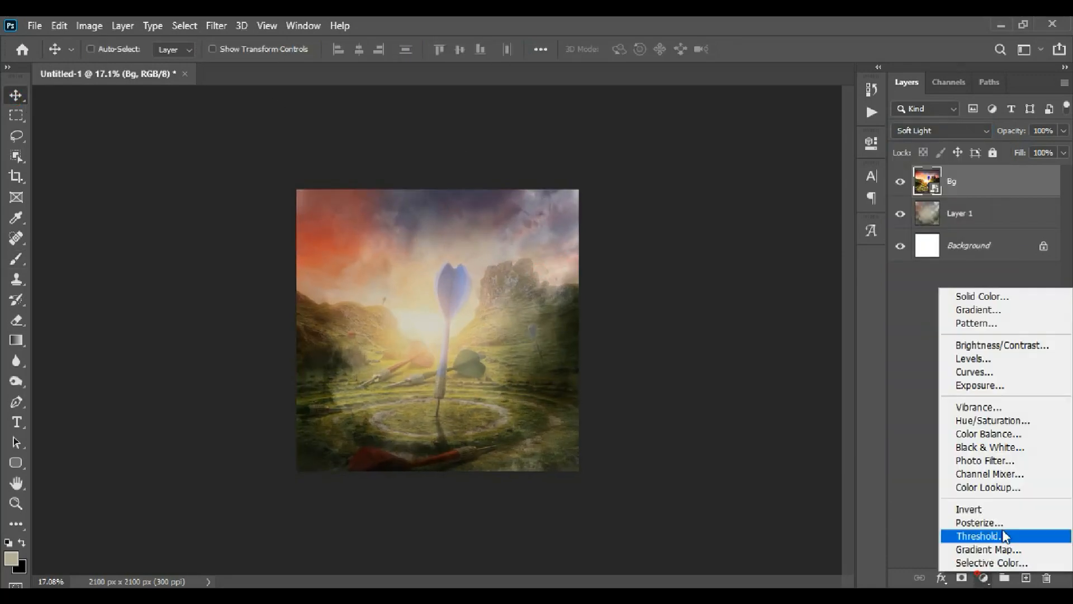
click(998, 489)
click(752, 193)
click(764, 65)
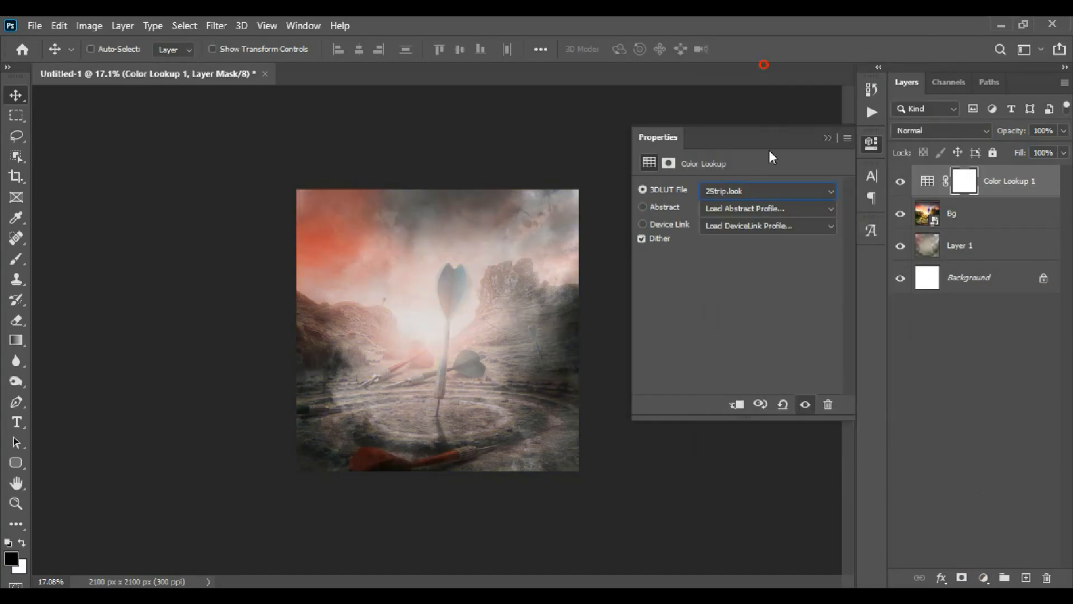
Go through the 3DLUT looks and set the Color Lookup to Kodak 5218 Kodak 2395.
key(Down)
key(Down)
key(Down)
key(Down)
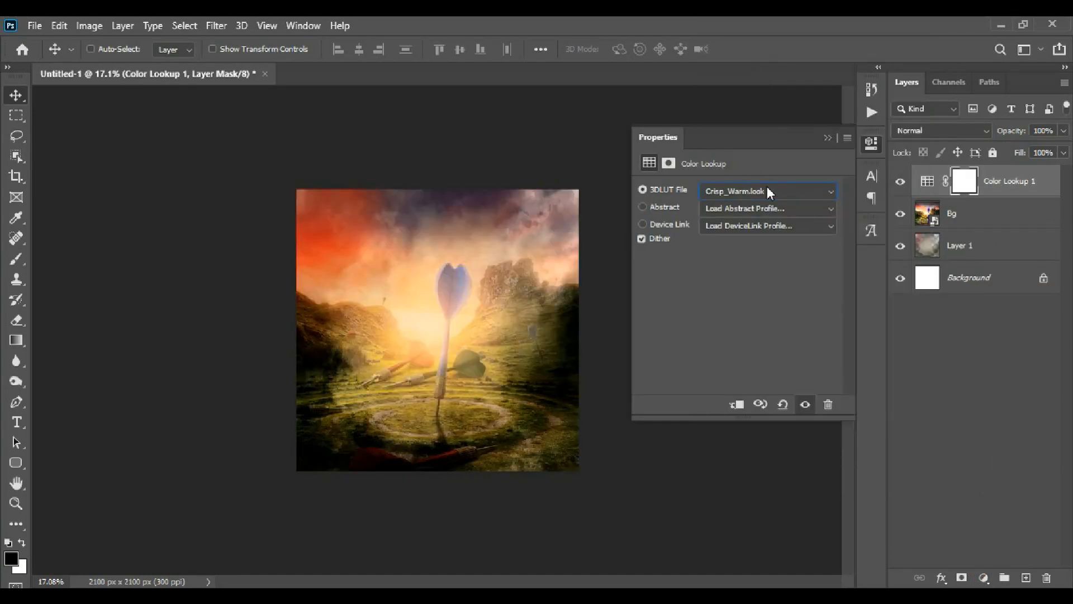
key(Down)
key(Down)
key(Down)
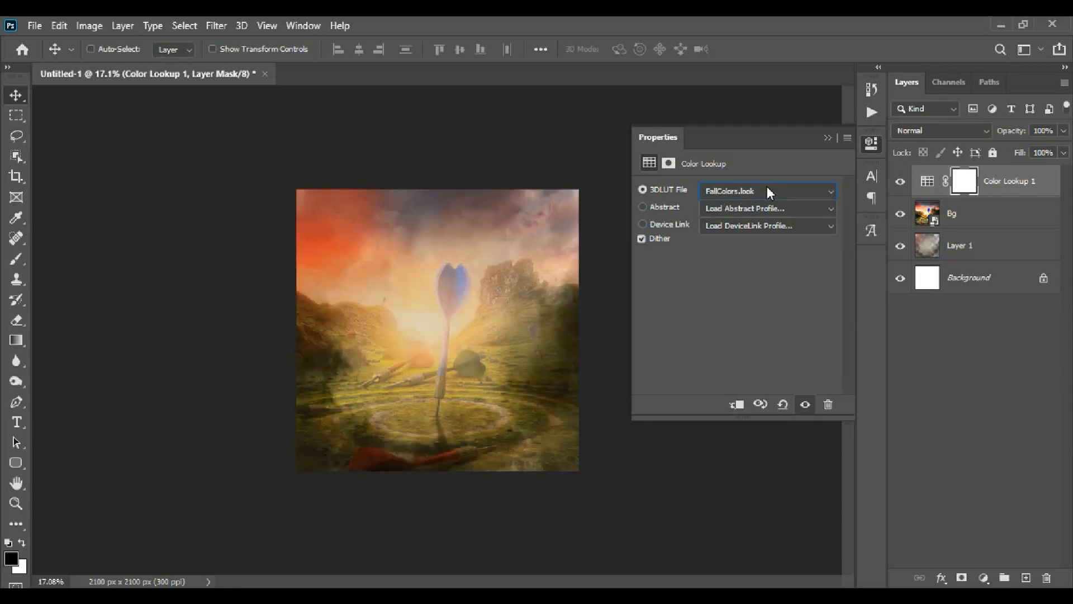
key(Down)
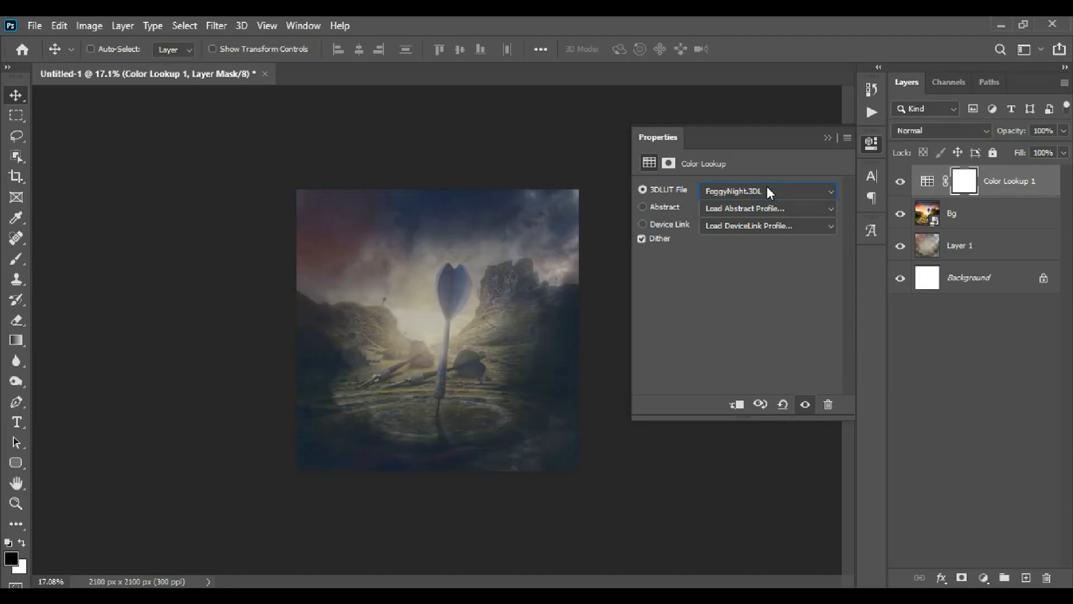
key(Down)
key(Down)
key(Down)
key(Down)
key(Down)
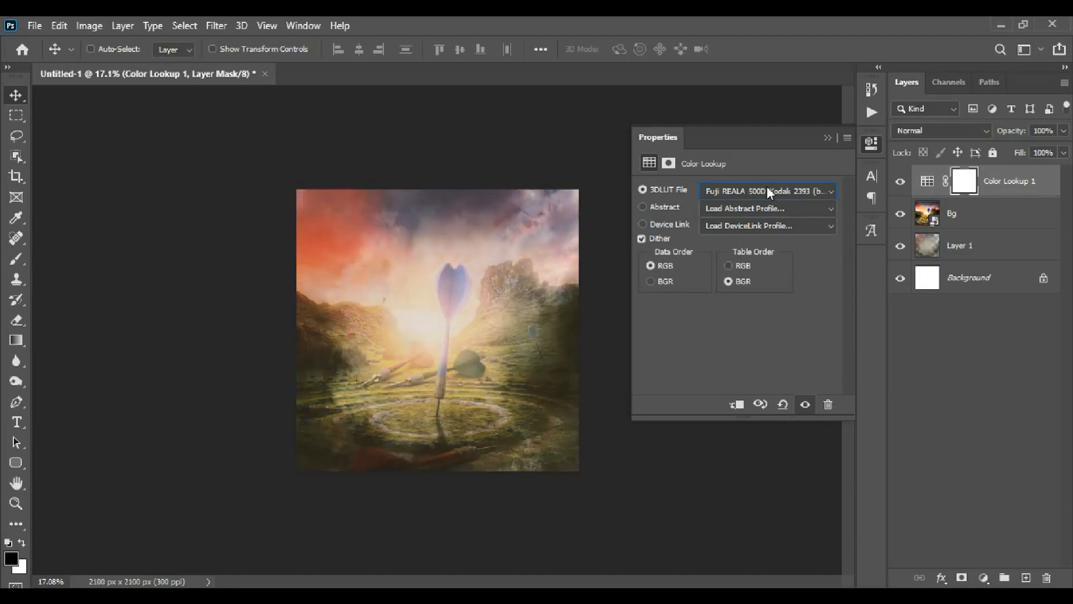
key(Down)
key(Down)
key(Down)
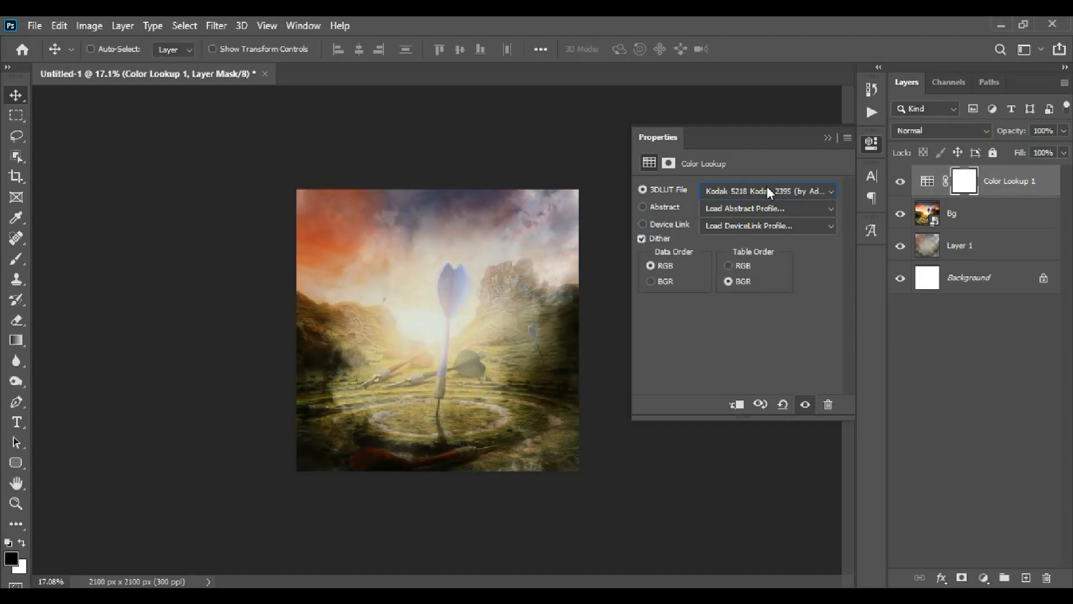
click(828, 137)
Select Layer 1 and try brushing a brown cloud, sampled from the hillside, over the left side of the image.
key(ctrl+plus)
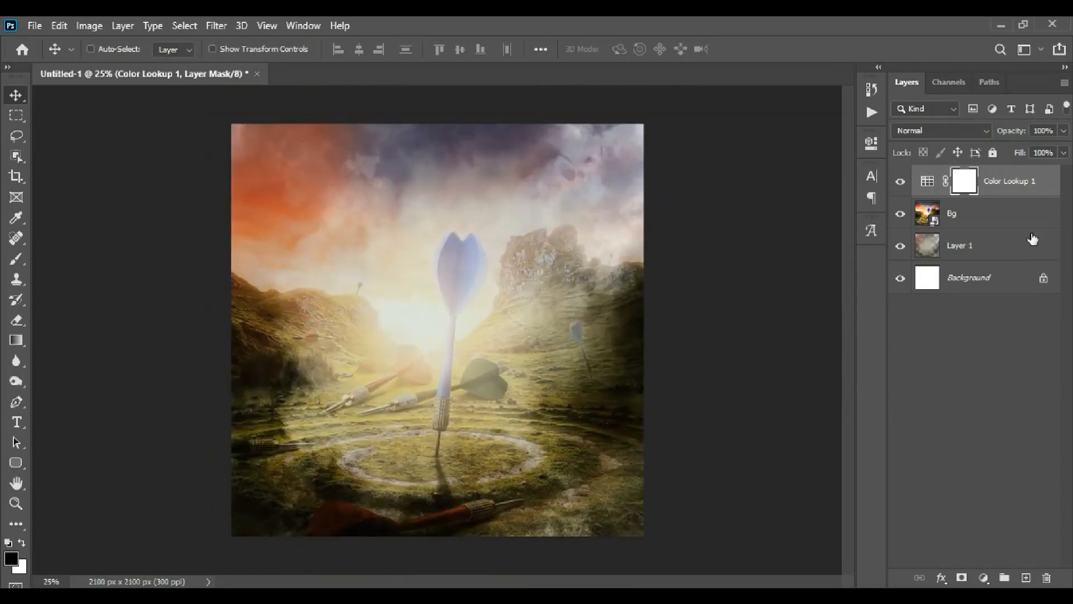
click(988, 244)
key(b)
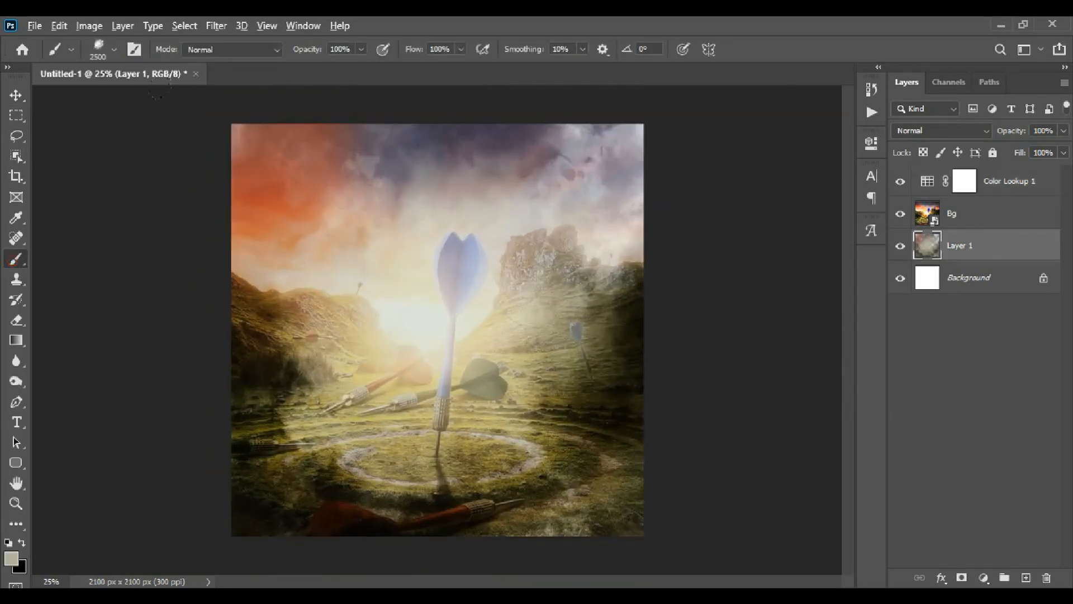
alt+click(276, 328)
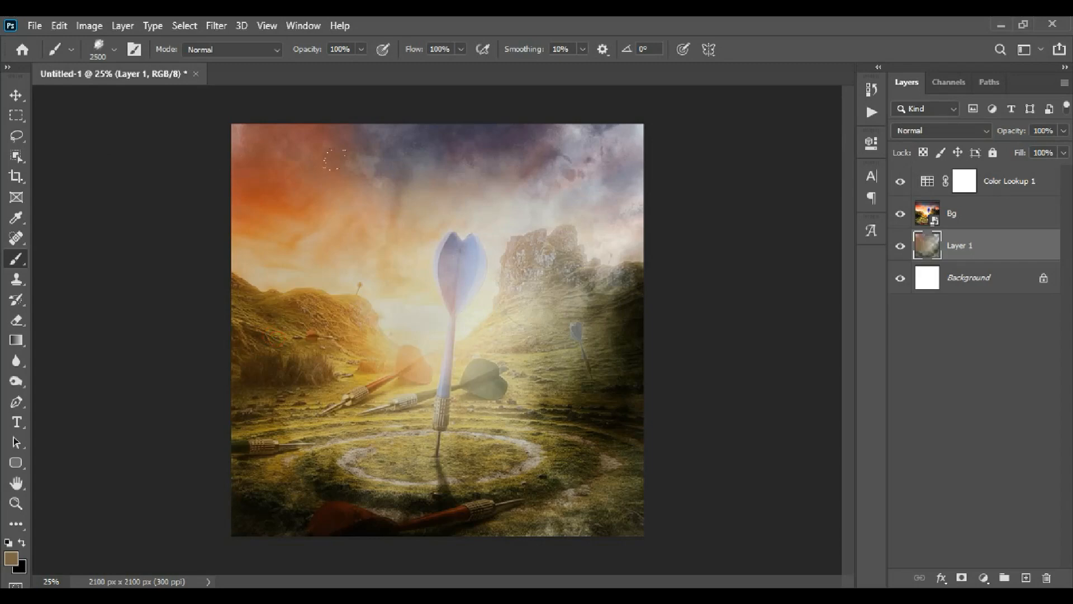
click(277, 337)
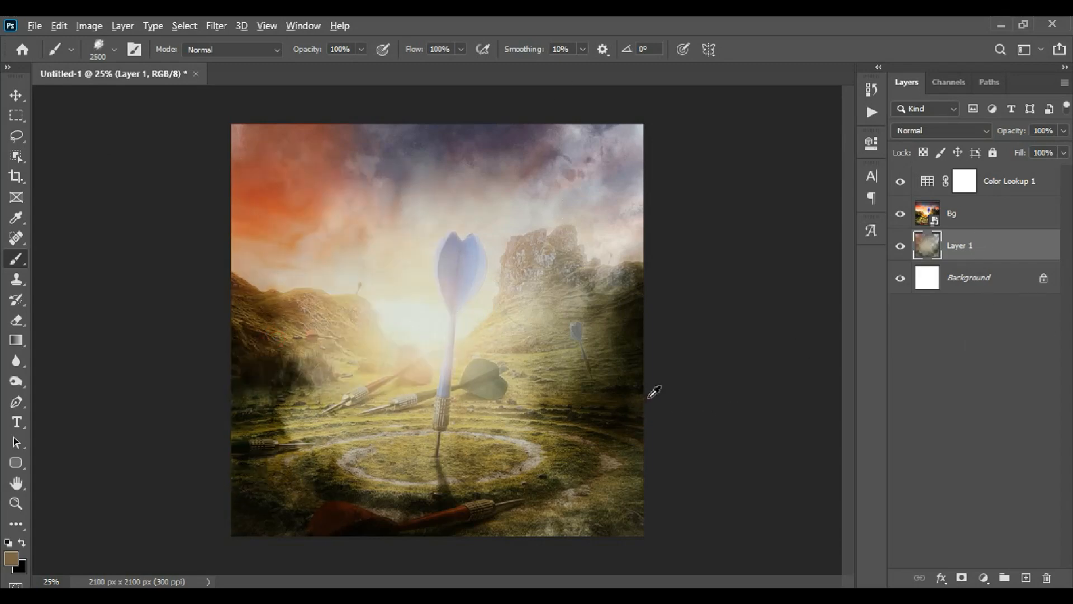
Brush dark cloud tones sampled from the image over the right, left and lower areas of Layer 1.
click(637, 373)
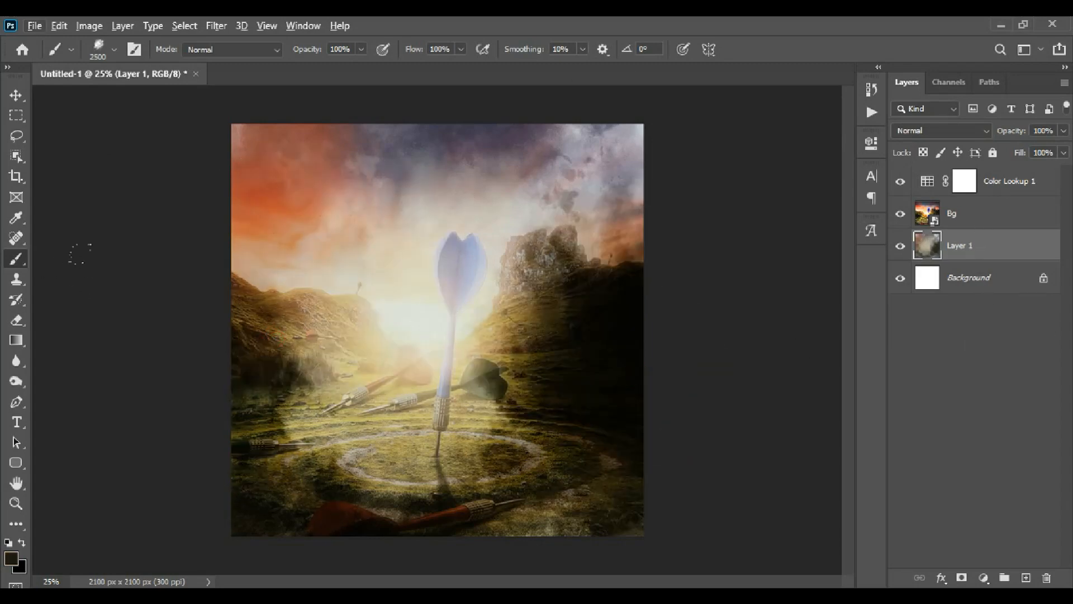
click(259, 395)
scroll(503, 335, down, 1)
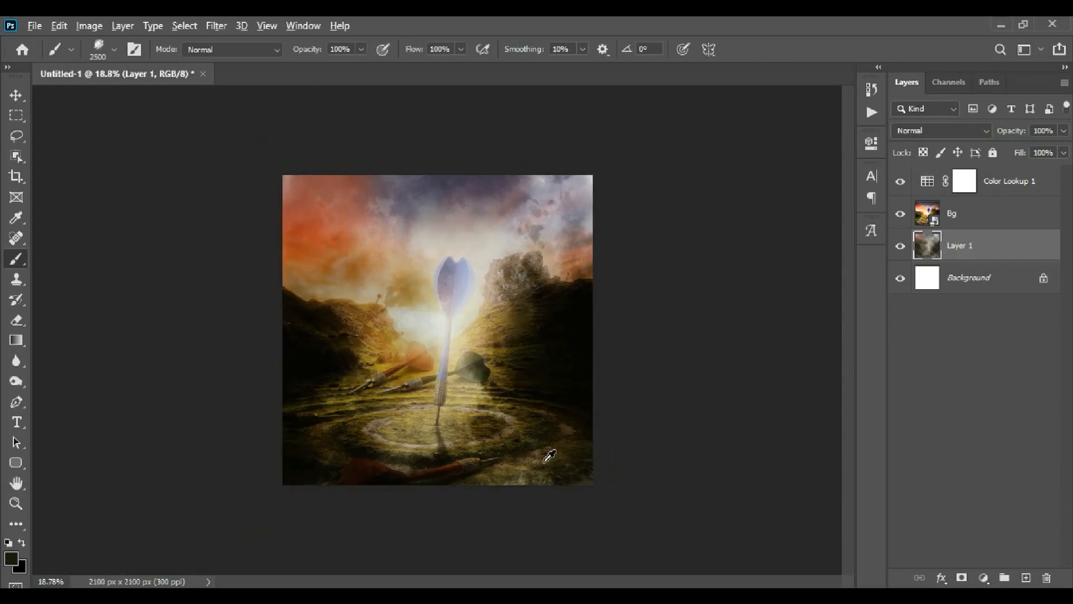
click(449, 492)
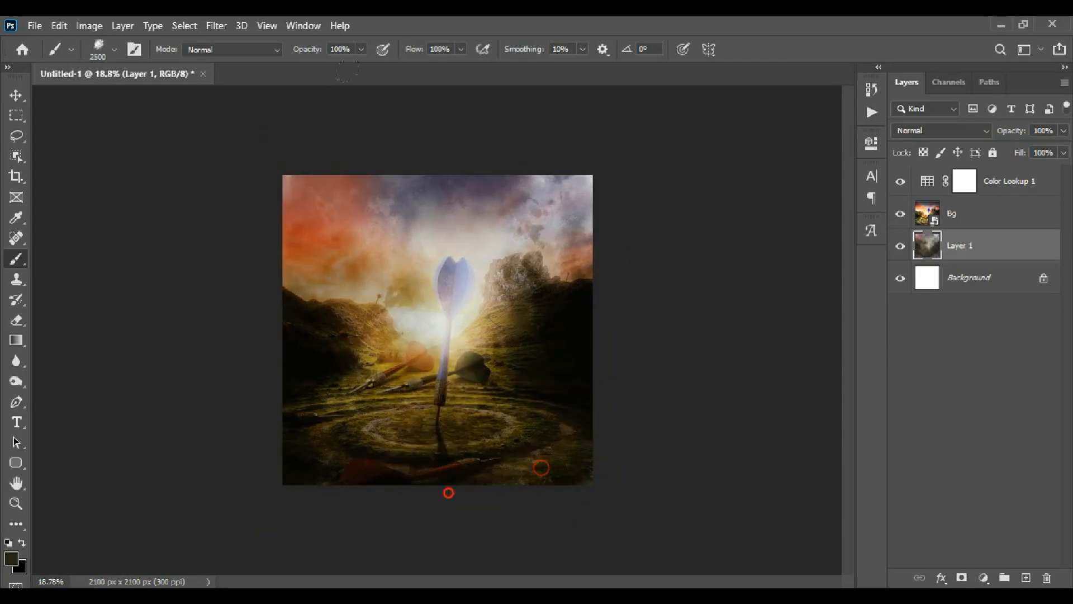
Brush a dark purple tone over the upper sky and orange-red clouds over its left and right sides on Layer 1.
click(472, 205)
click(300, 224)
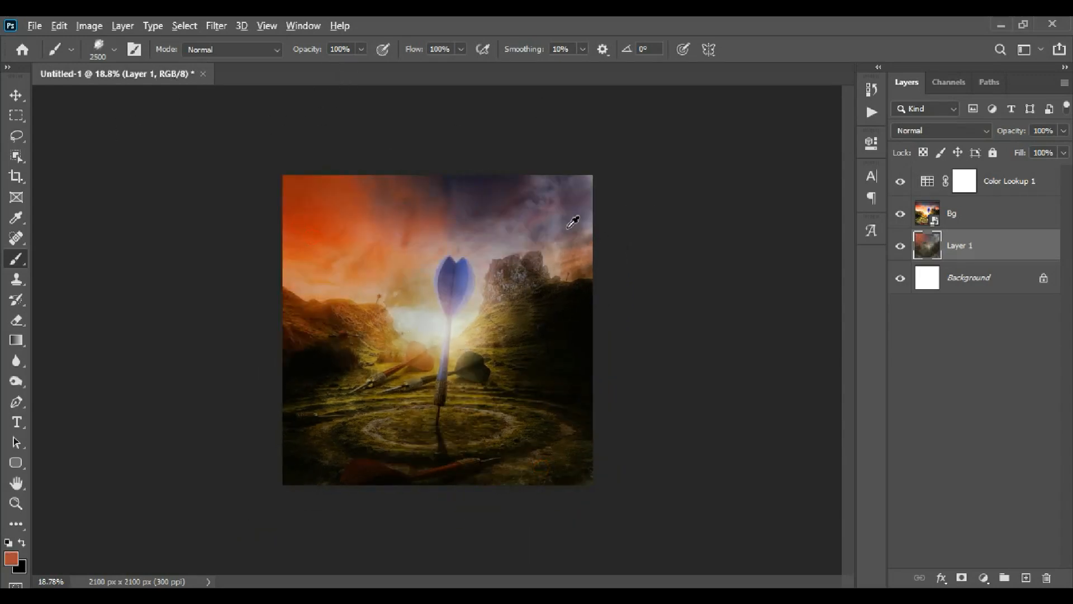
click(591, 246)
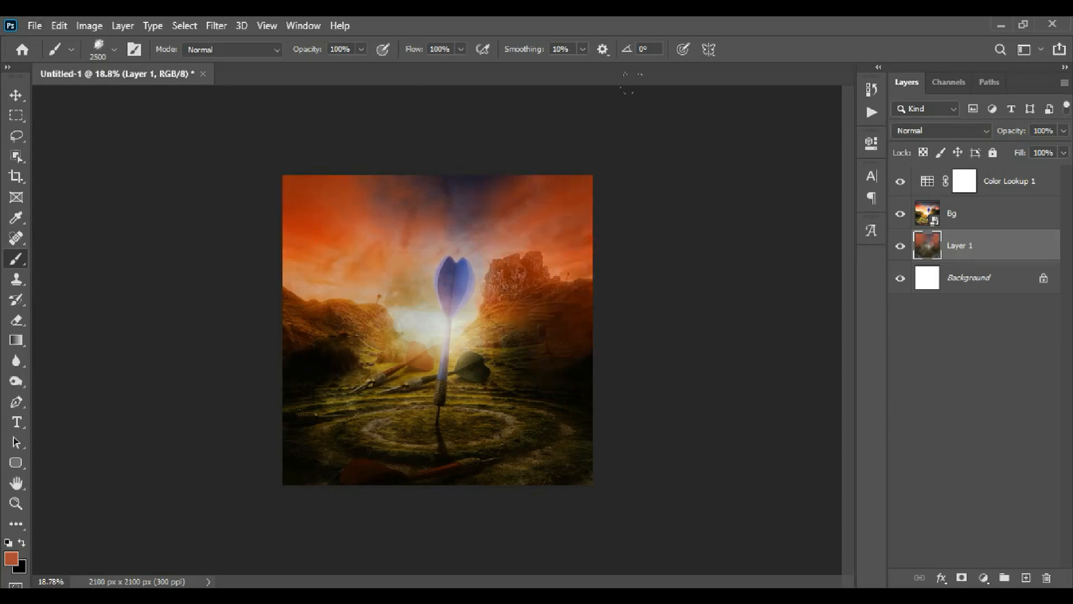
Add a new layer above Color Lookup 1 and set the foreground colour to ffffff.
click(1008, 217)
click(1026, 187)
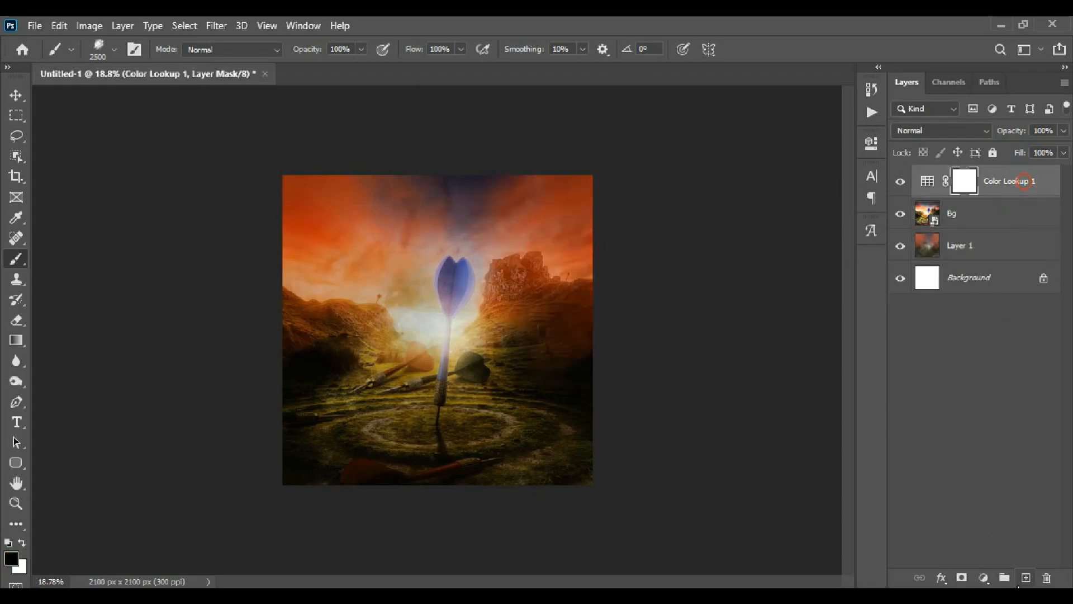
click(1026, 577)
click(11, 558)
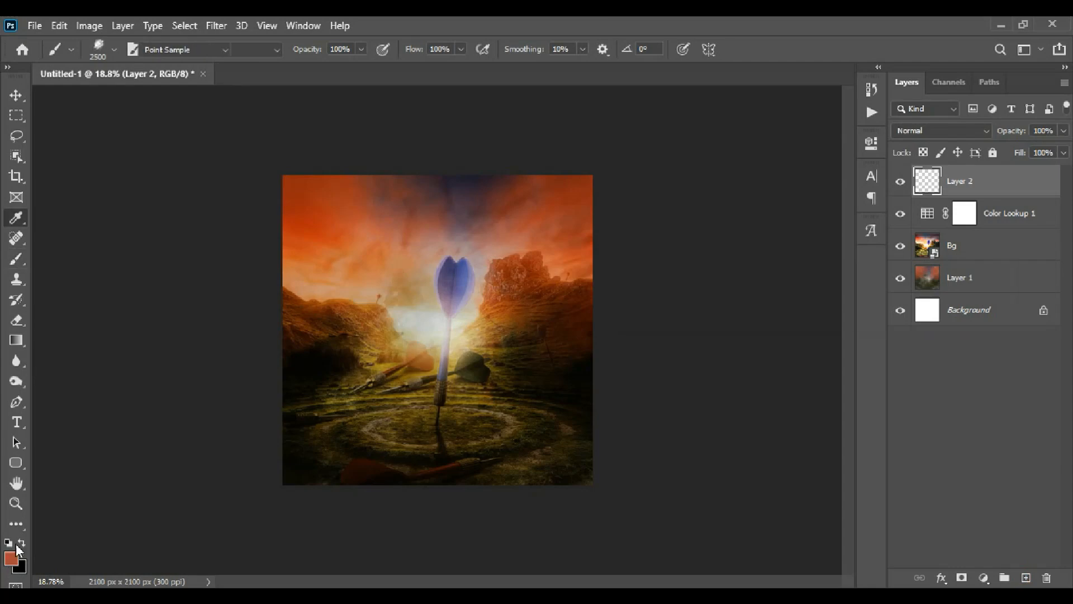
text(ffffff)
click(954, 62)
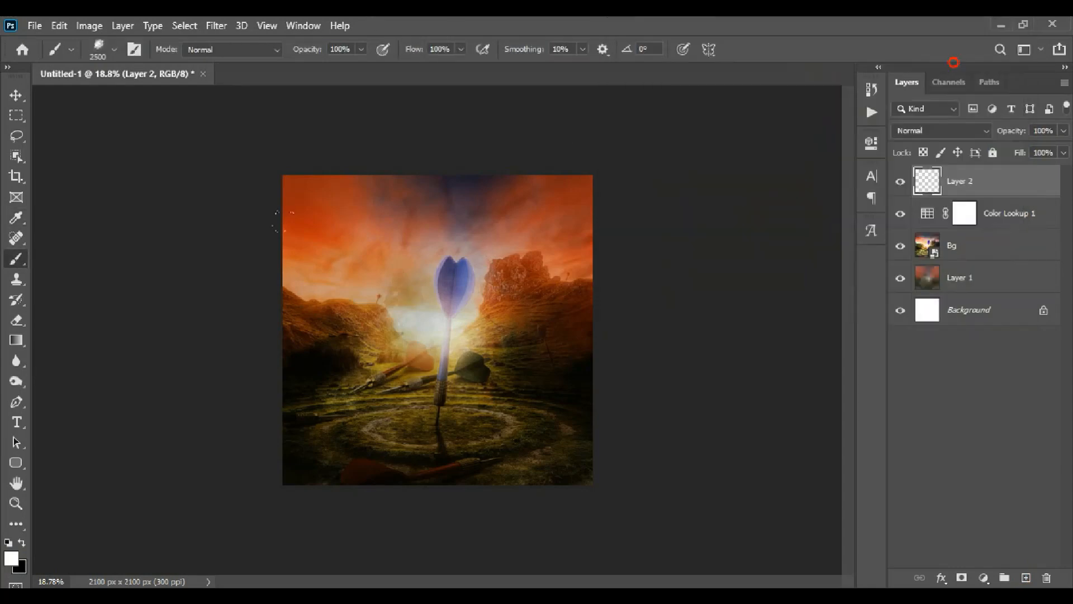
Brush a white cloud over the centre of the image on Layer 2 and set the layer's blend mode to Overlay.
click(431, 345)
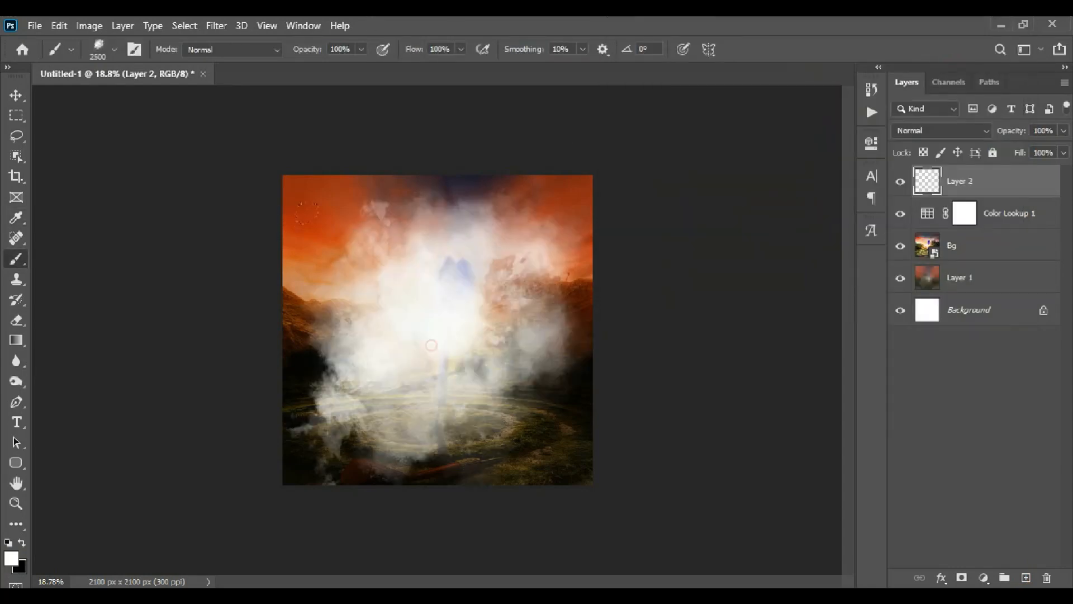
click(943, 135)
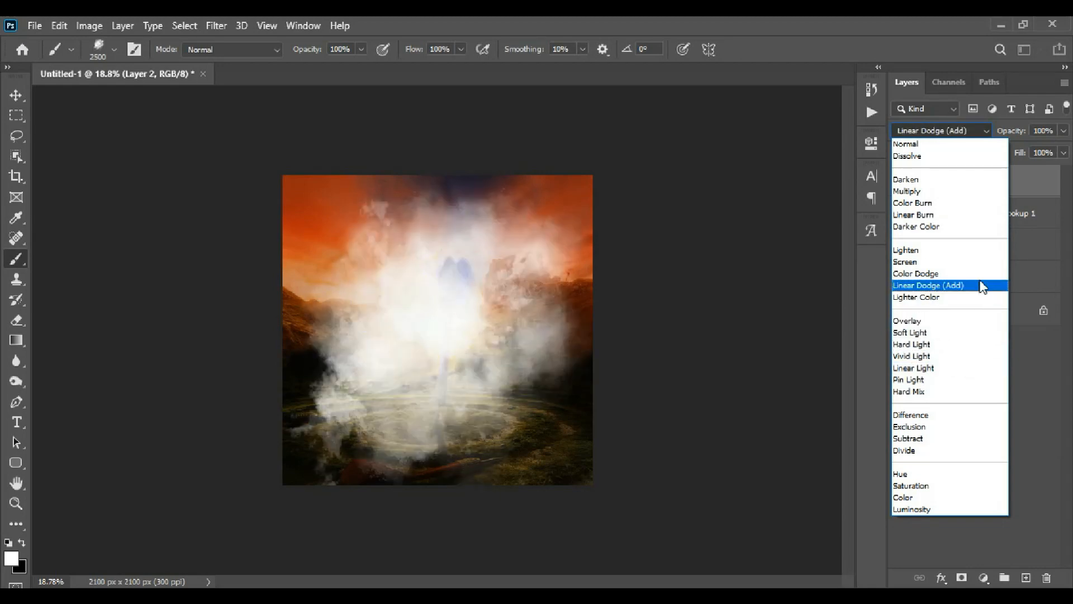
click(984, 321)
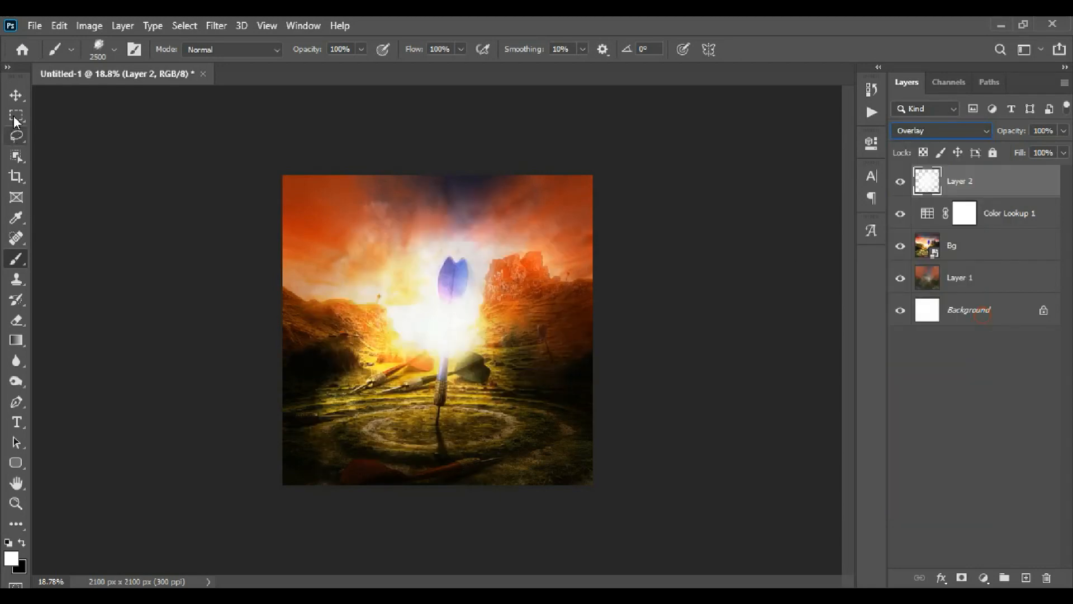
click(16, 96)
Compare the image with Layer 2 hidden and shown to check the glow around the dart.
click(900, 181)
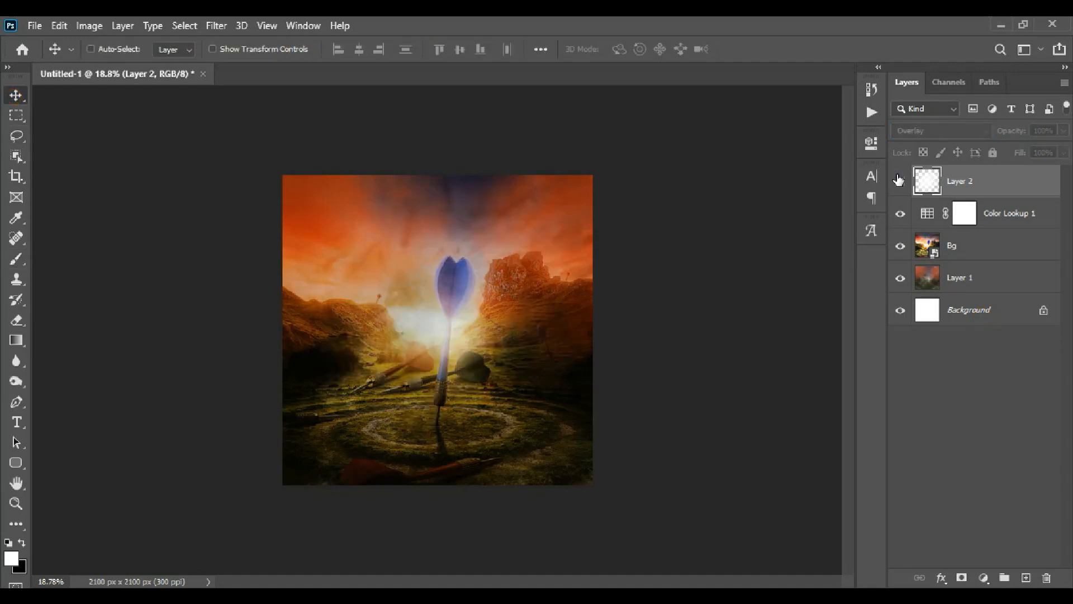
click(900, 180)
click(900, 181)
click(900, 180)
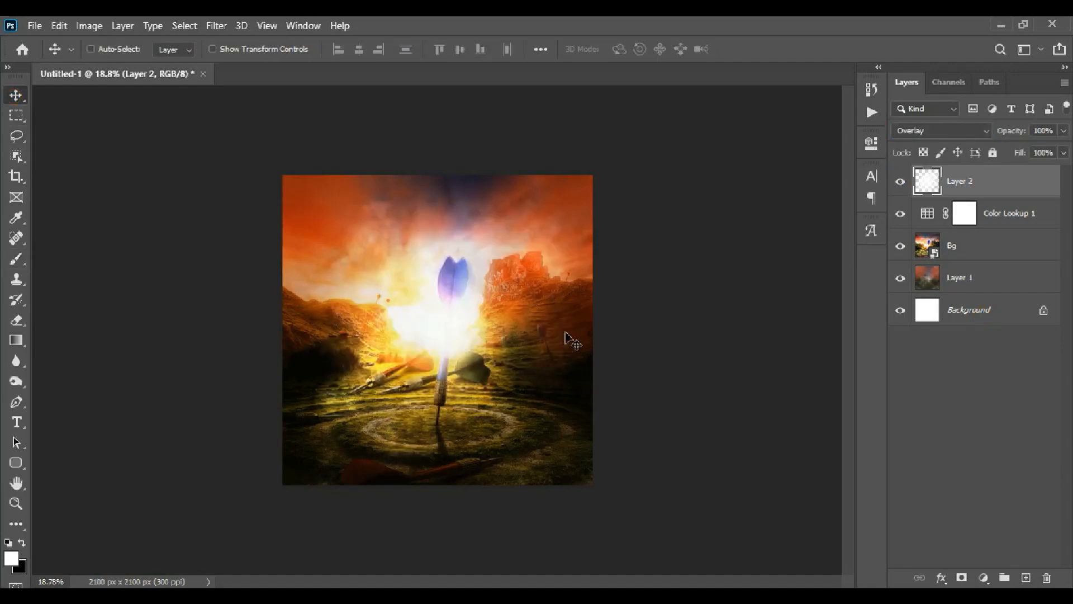
scroll(450, 329, up, 4)
scroll(452, 328, down, 2)
scroll(511, 317, up, 1)
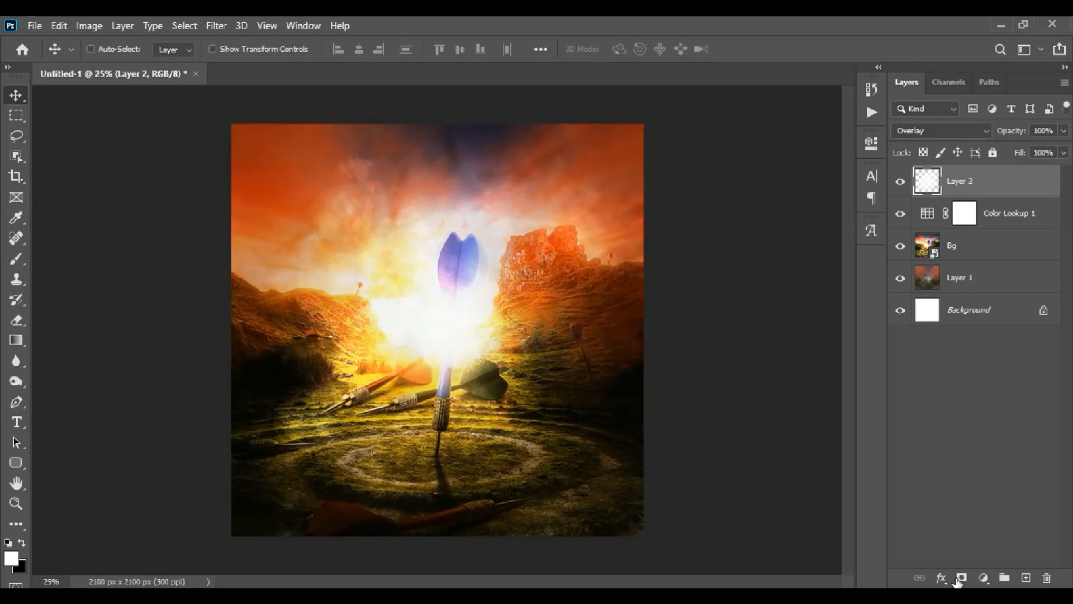
Add a new layer above Layer 2 and make a rectangular marquee selection around the whole canvas.
click(1027, 578)
click(16, 116)
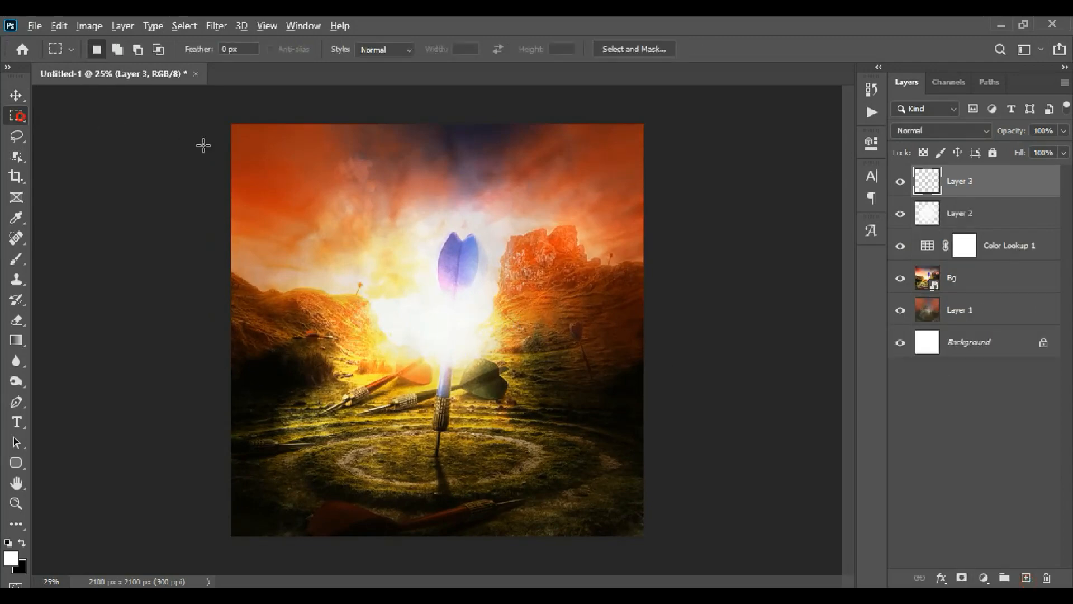
scroll(232, 127, down, 1)
drag(227, 124, 799, 537)
Stroke the canvas selection with a centred white line 10 px wide on Layer 3.
right_click(507, 414)
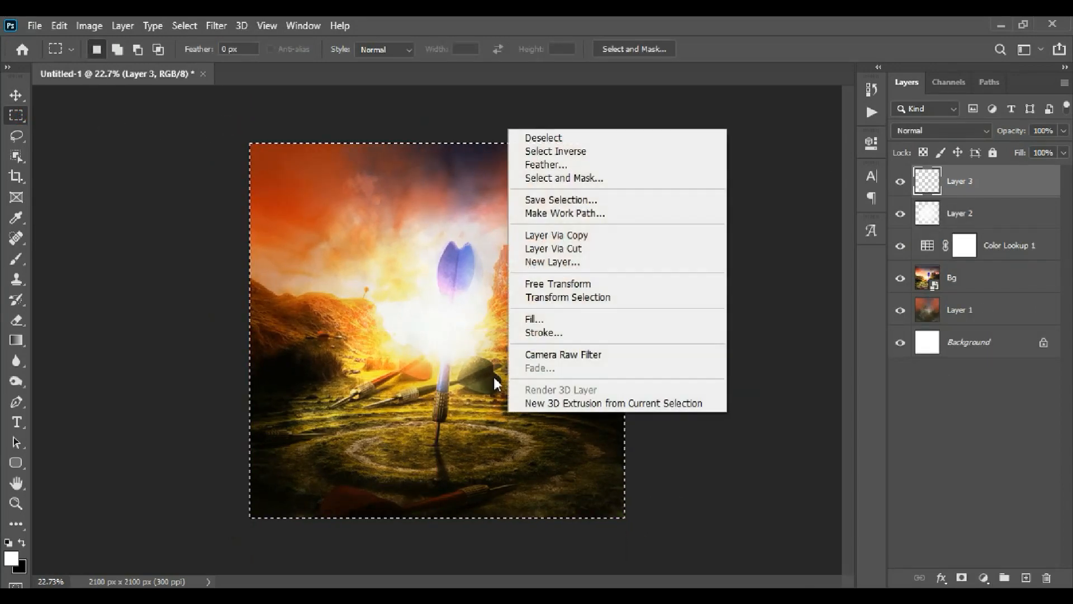
click(618, 334)
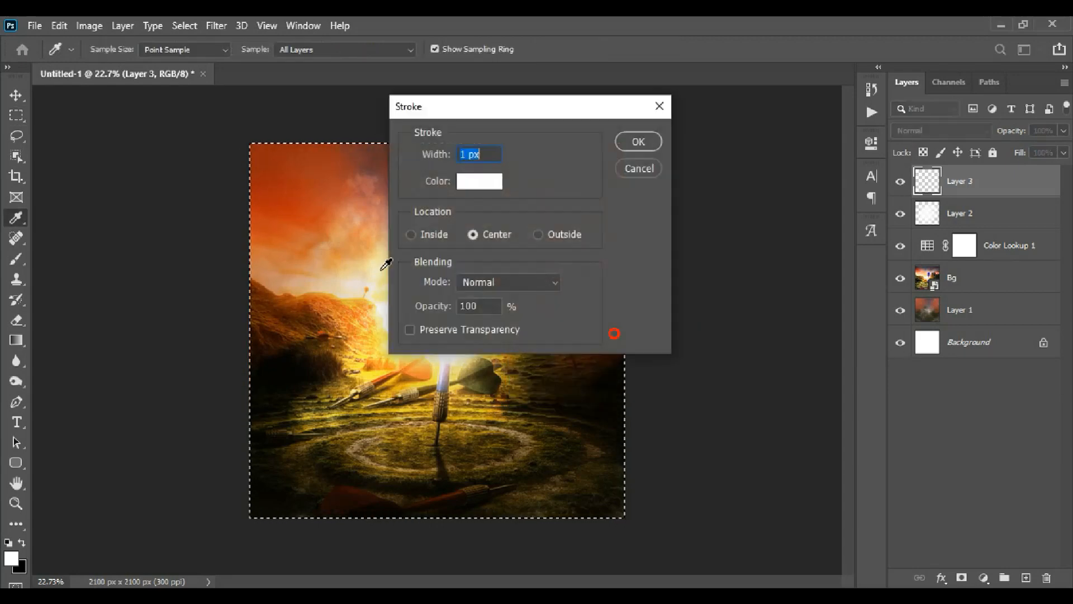
text(10)
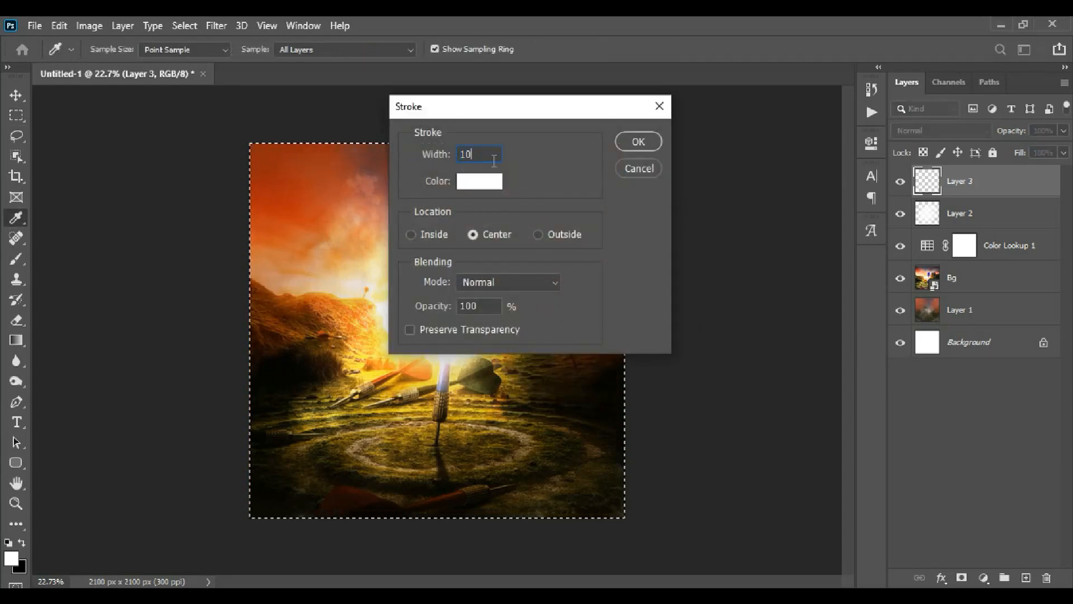
key(Return)
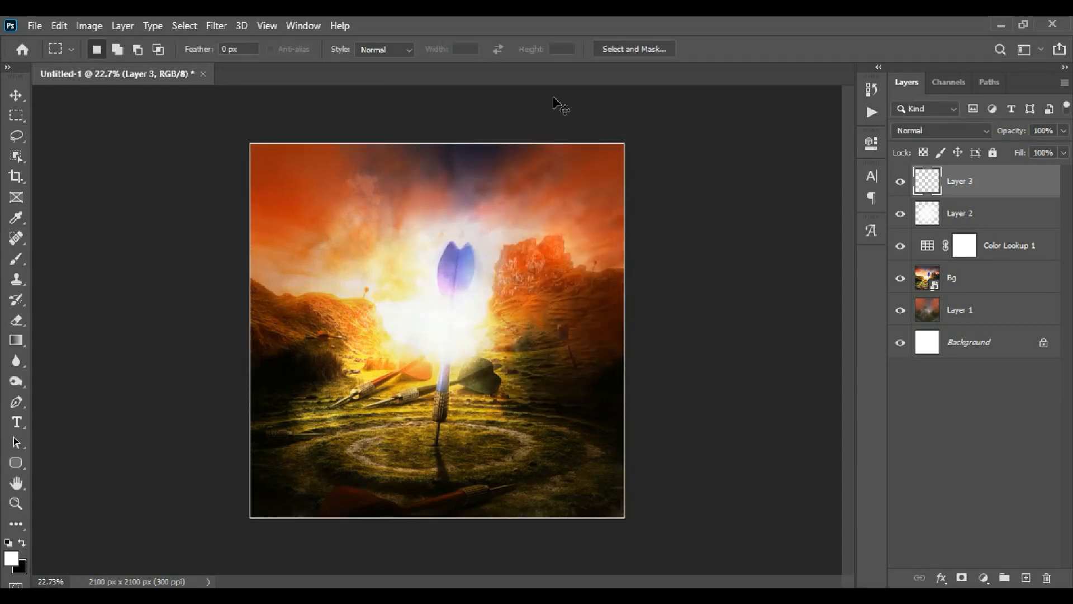
Distort the white frame by pulling its upper-left corner far down and inward and its upper-right corner slightly inward.
key(ctrl+t)
drag(246, 148, 299, 272)
drag(628, 152, 599, 162)
key(Return)
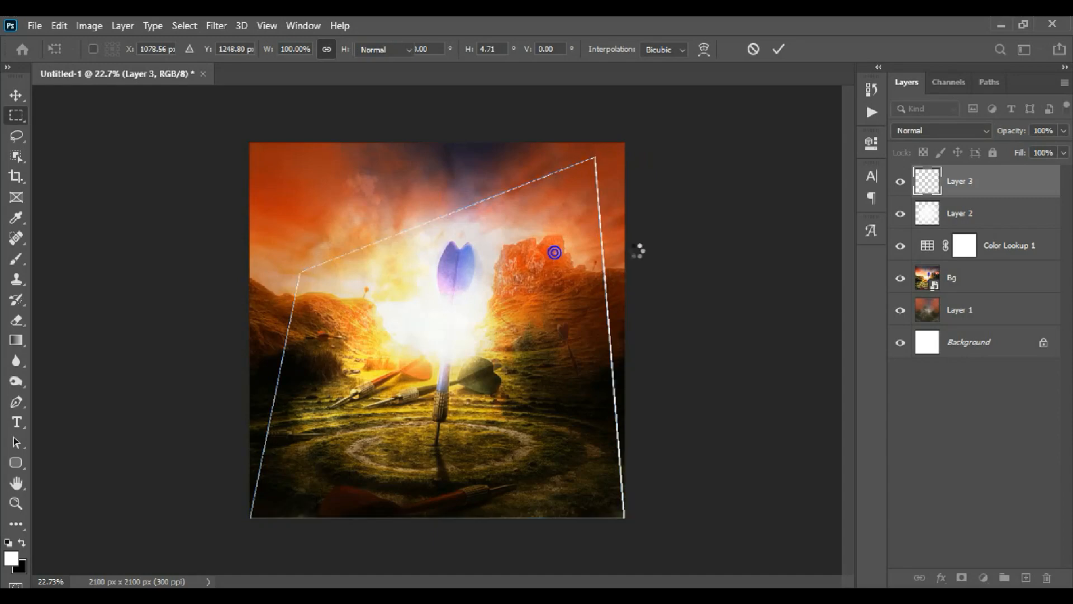
scroll(555, 252, up, 2)
scroll(556, 252, down, 3)
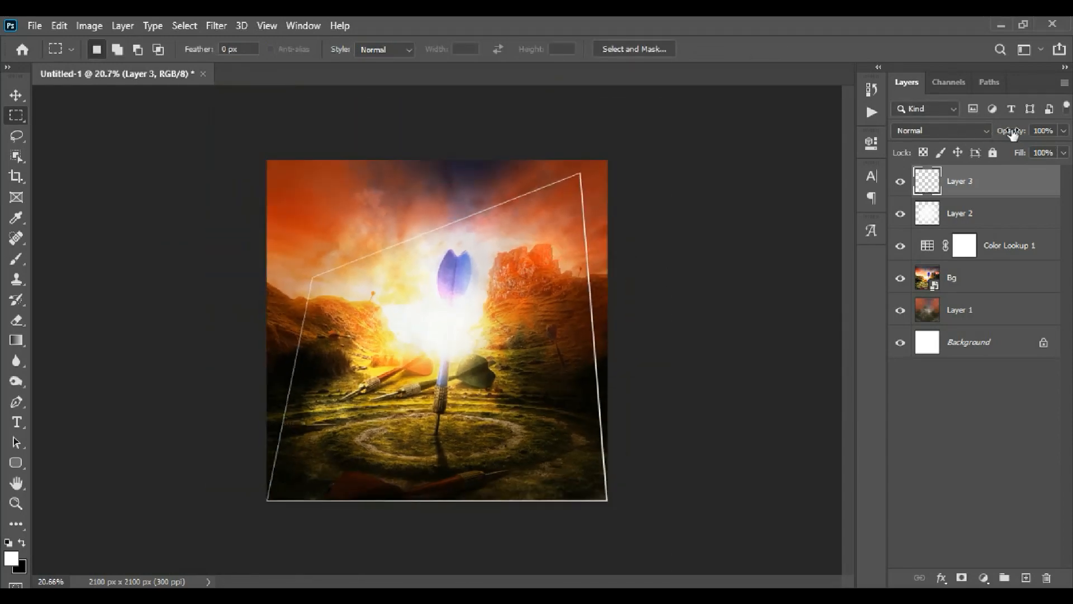
Lower the opacity of Layer 3 with the white frame to 34%.
drag(1013, 134, 960, 146)
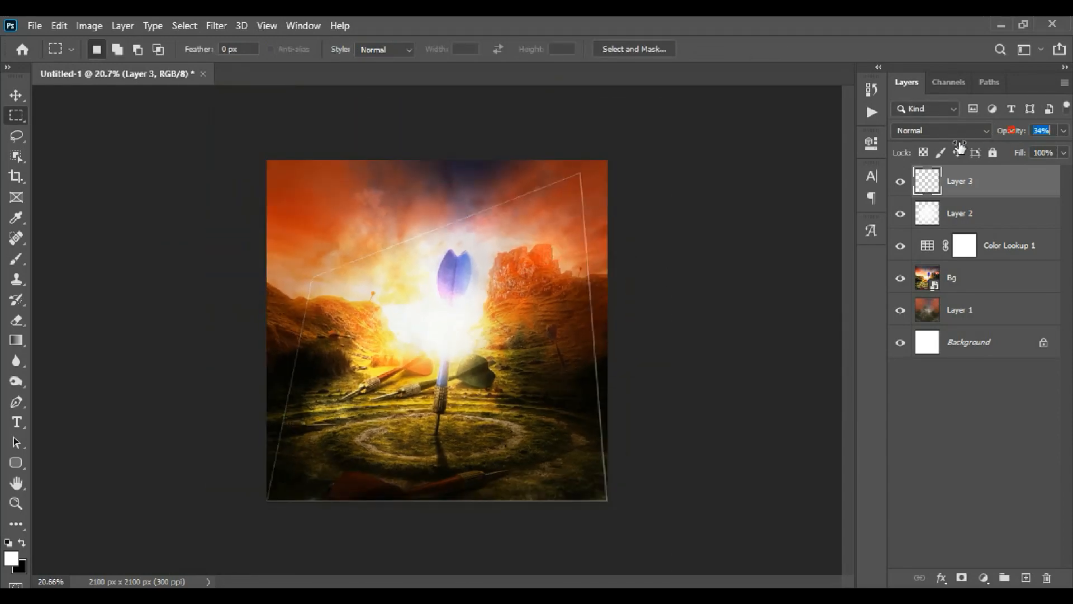
click(21, 94)
scroll(432, 250, up, 3)
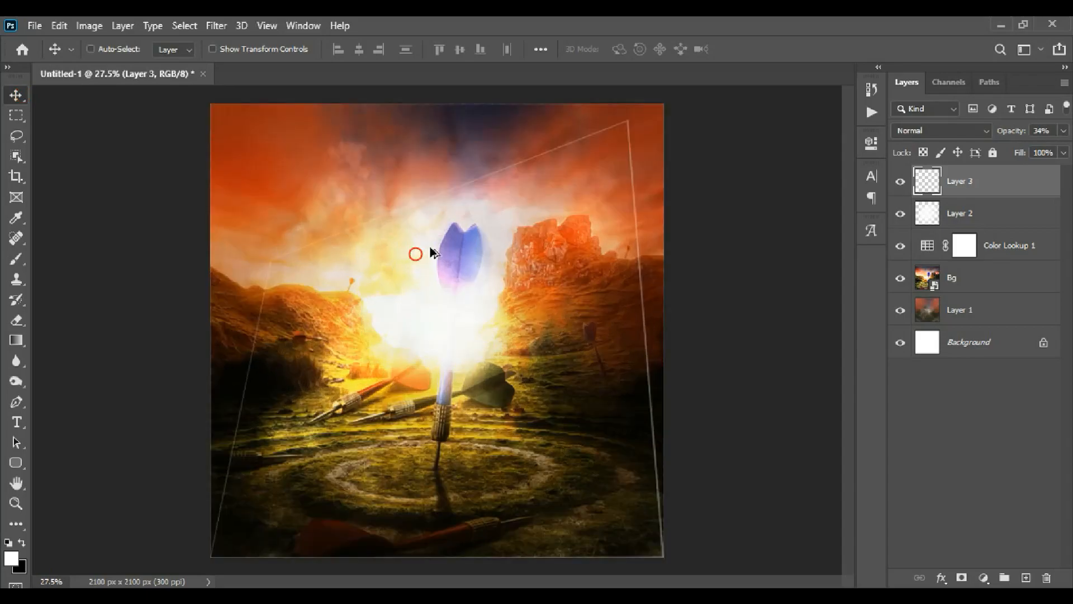
scroll(431, 249, down, 1)
Open the photo IMG_3615.jpg from the desktop as a separate document.
click(1071, 597)
click(811, 198)
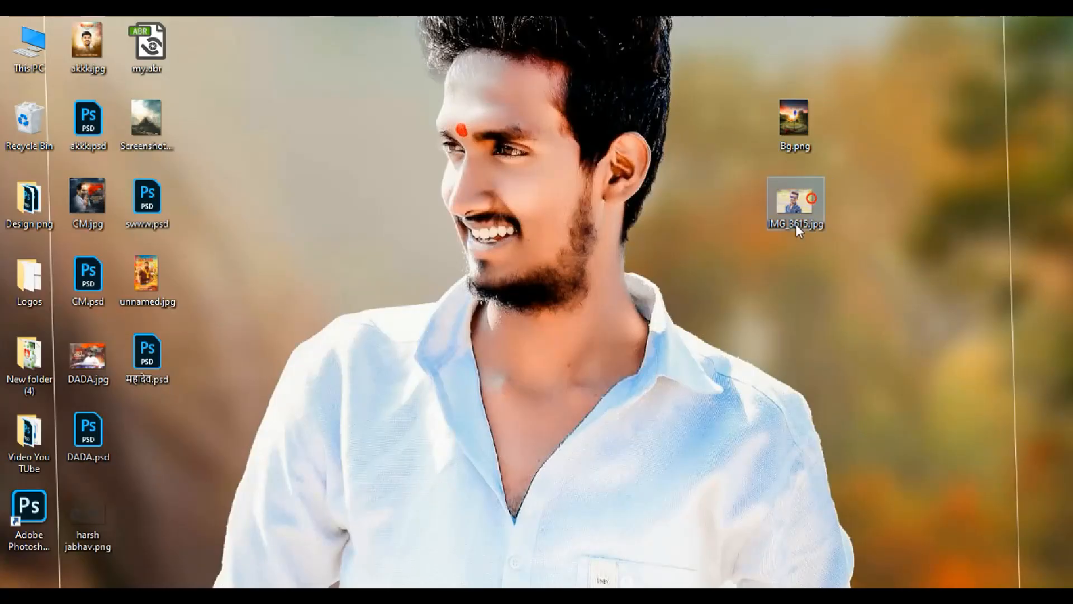
drag(796, 224, 551, 89)
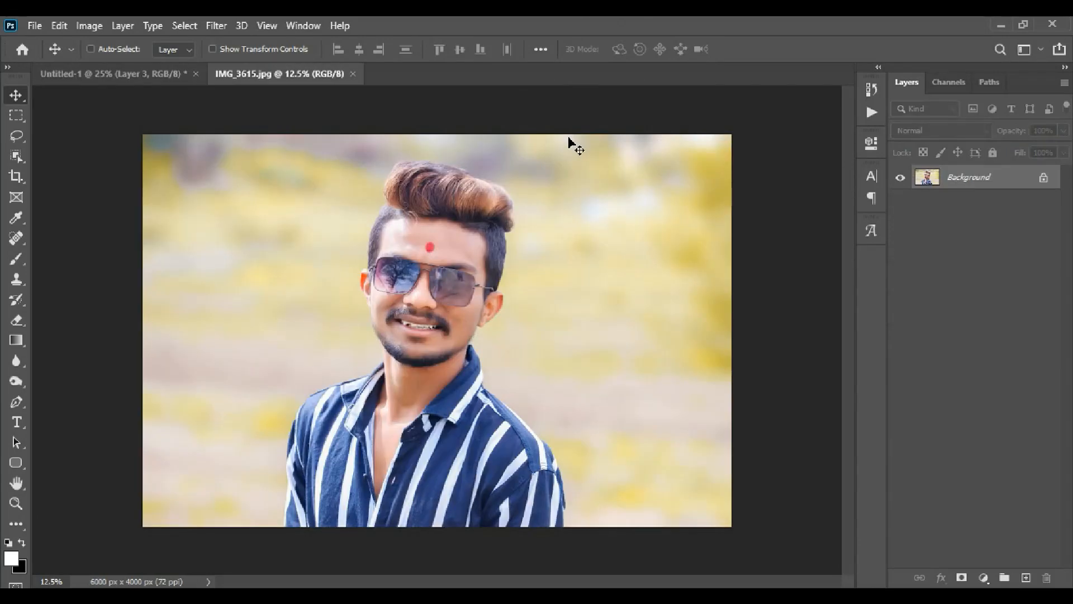
scroll(426, 375, up, 6)
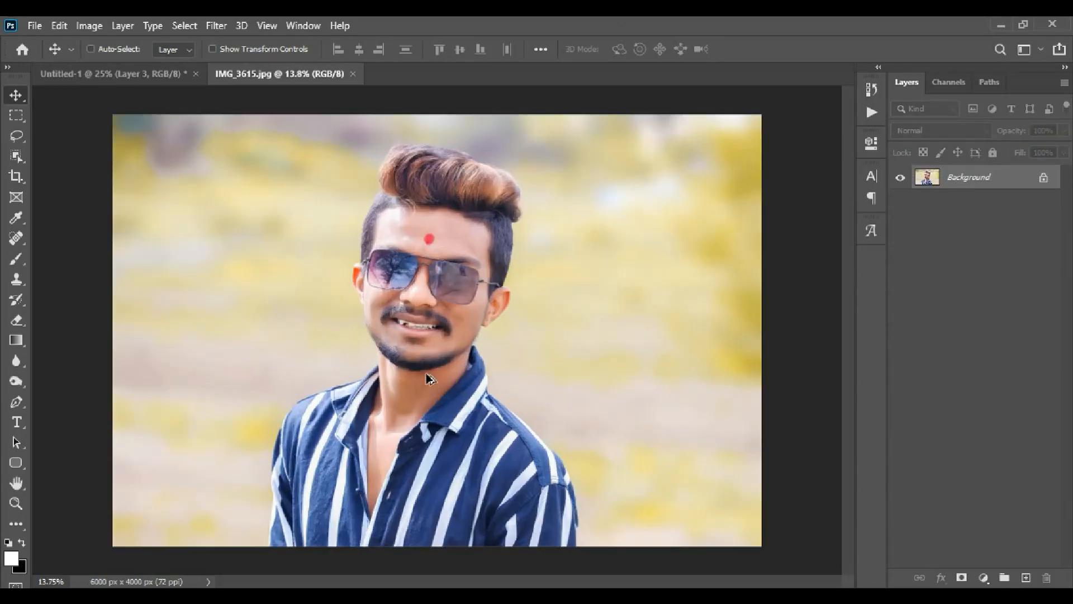
Select the man in the photo automatically with Select Subject.
drag(473, 426, 497, 296)
scroll(496, 300, down, 7)
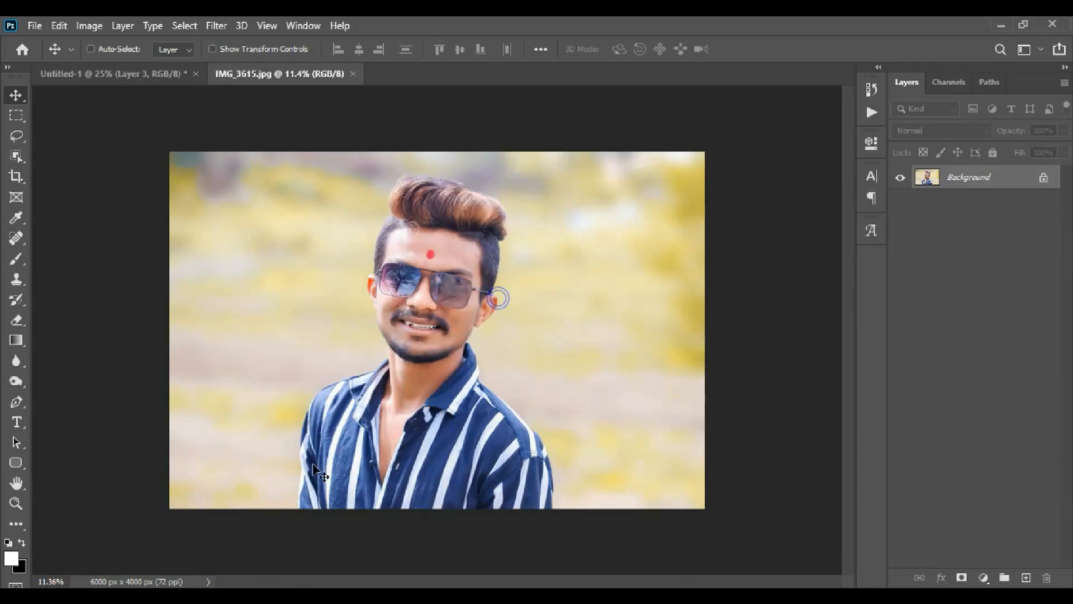
click(15, 160)
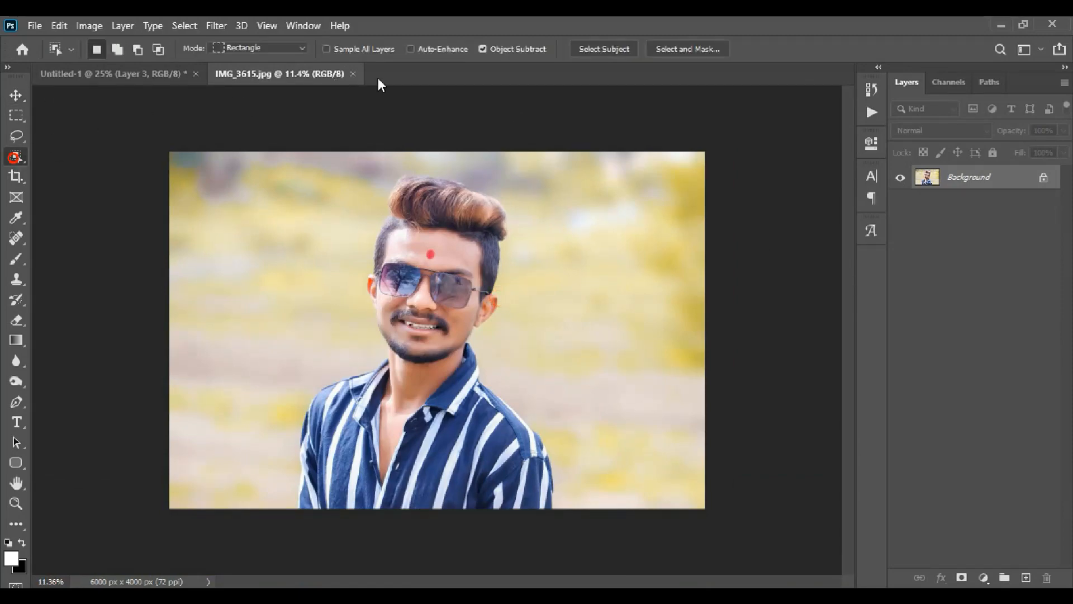
click(619, 51)
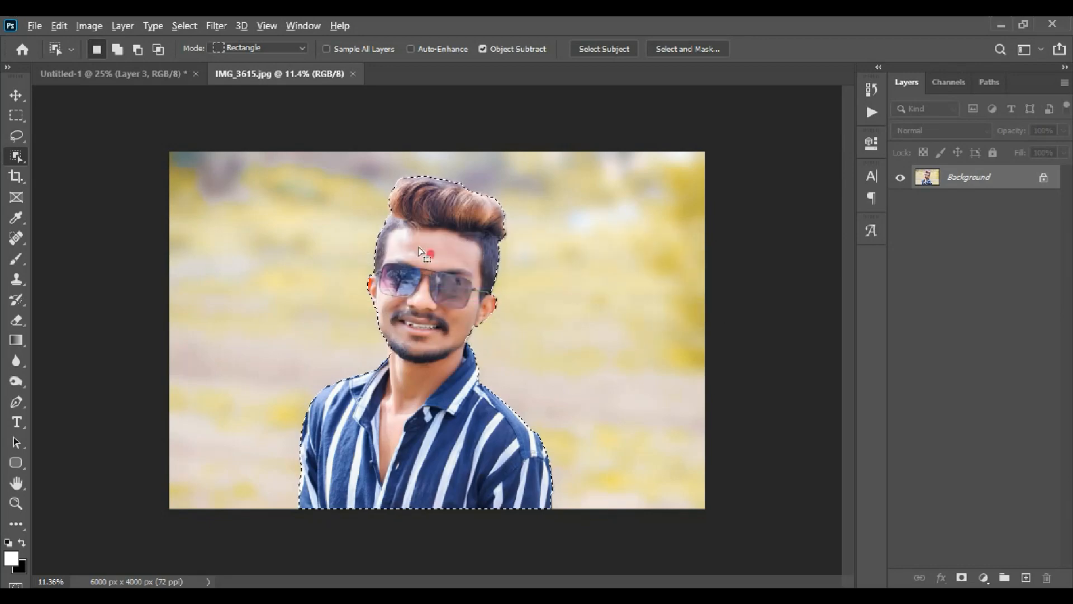
Add the missed neck area between the beard and the left collar to the selection with the Lasso tool.
scroll(425, 372, up, 5)
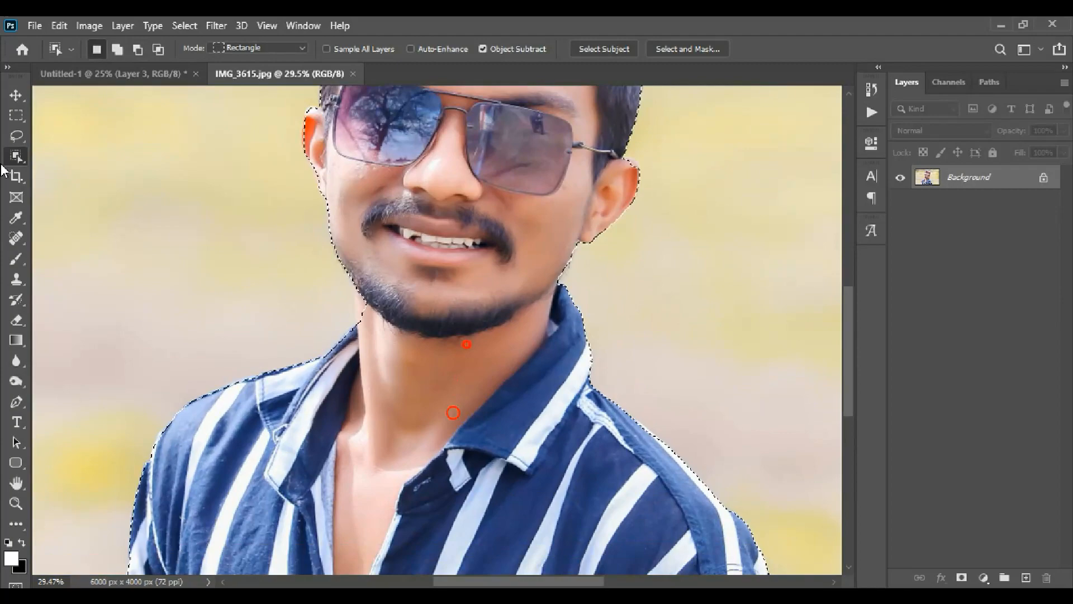
click(16, 136)
scroll(375, 268, up, 7)
drag(364, 224, 368, 247)
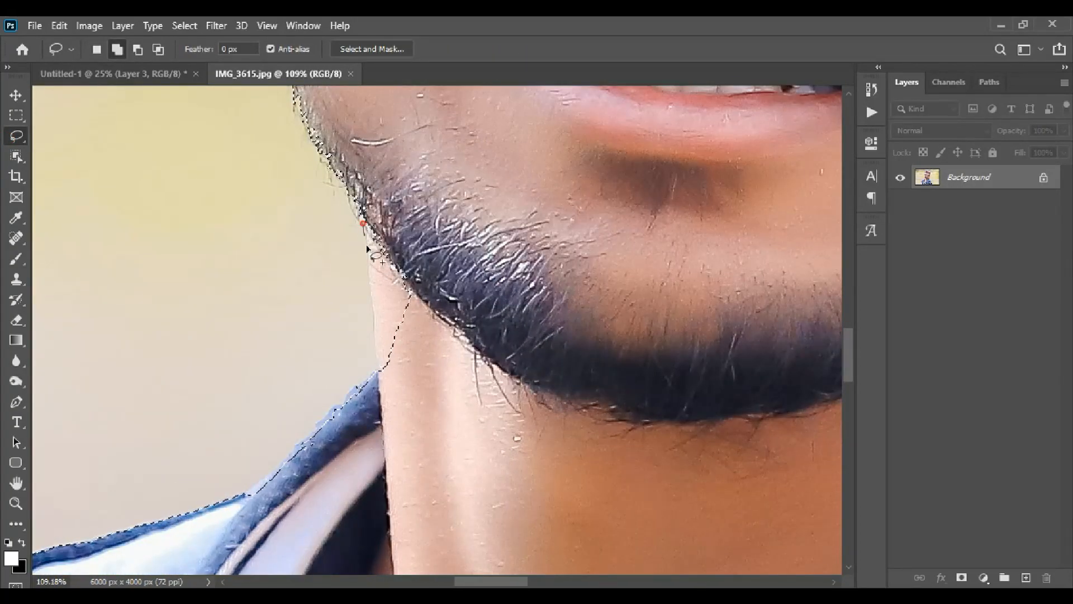
mouse_move(379, 331)
mouse_down()
mouse_move(522, 427)
mouse_move(455, 241)
mouse_up()
scroll(456, 257, down, 7)
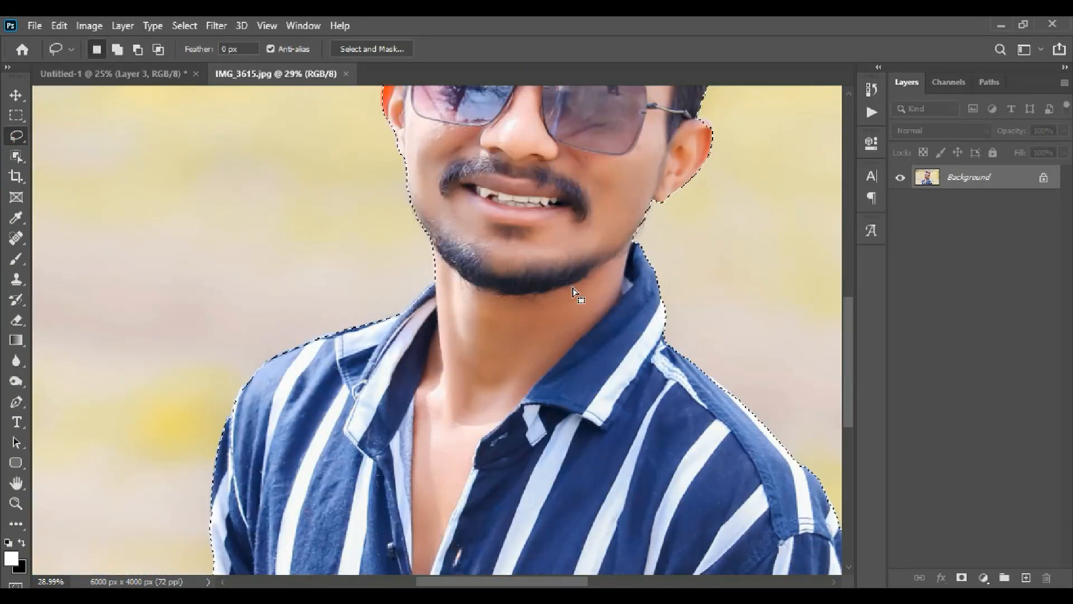
Add the missed outer edge of the ear on the image's left side to the selection with the Lasso.
mouse_move(593, 299)
mouse_down()
mouse_move(505, 232)
mouse_move(569, 225)
mouse_move(499, 389)
mouse_up()
scroll(542, 287, up, 5)
drag(383, 228, 484, 257)
drag(315, 199, 373, 257)
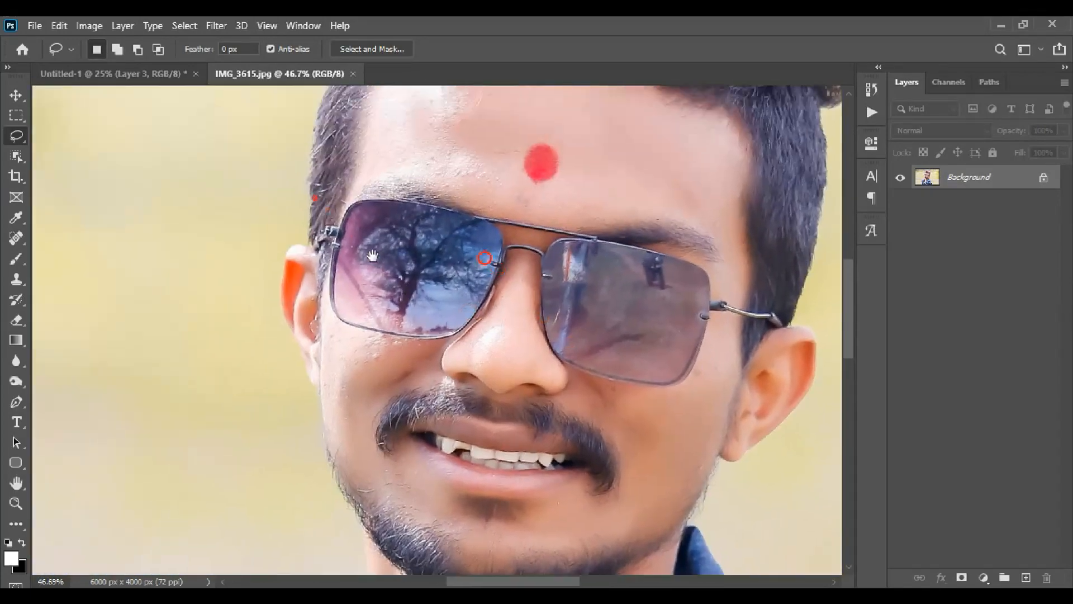
scroll(352, 269, up, 5)
scroll(297, 283, up, 5)
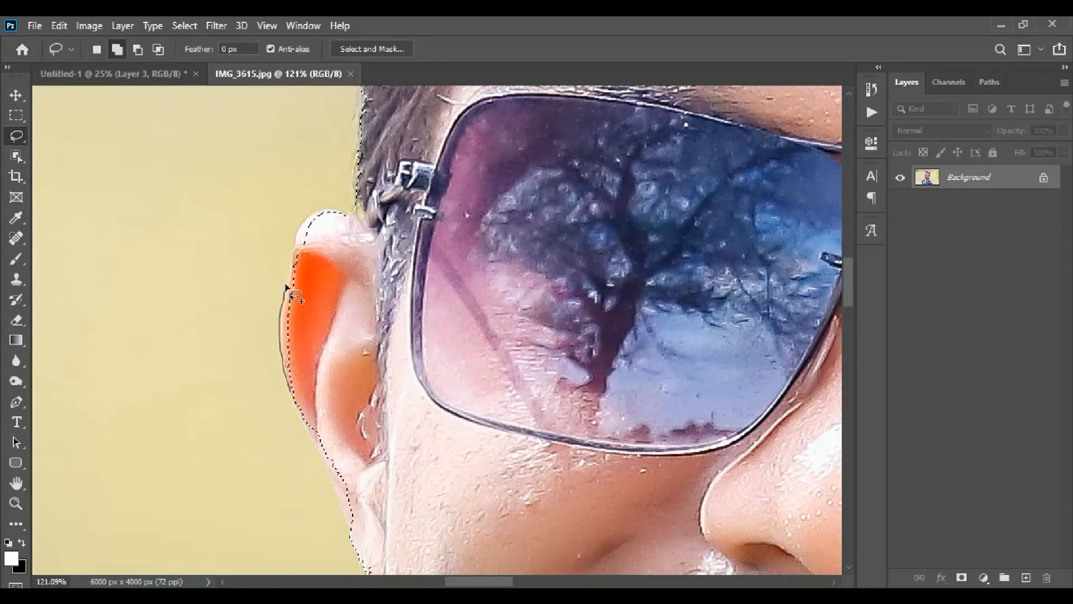
shift+drag(423, 259, 521, 175)
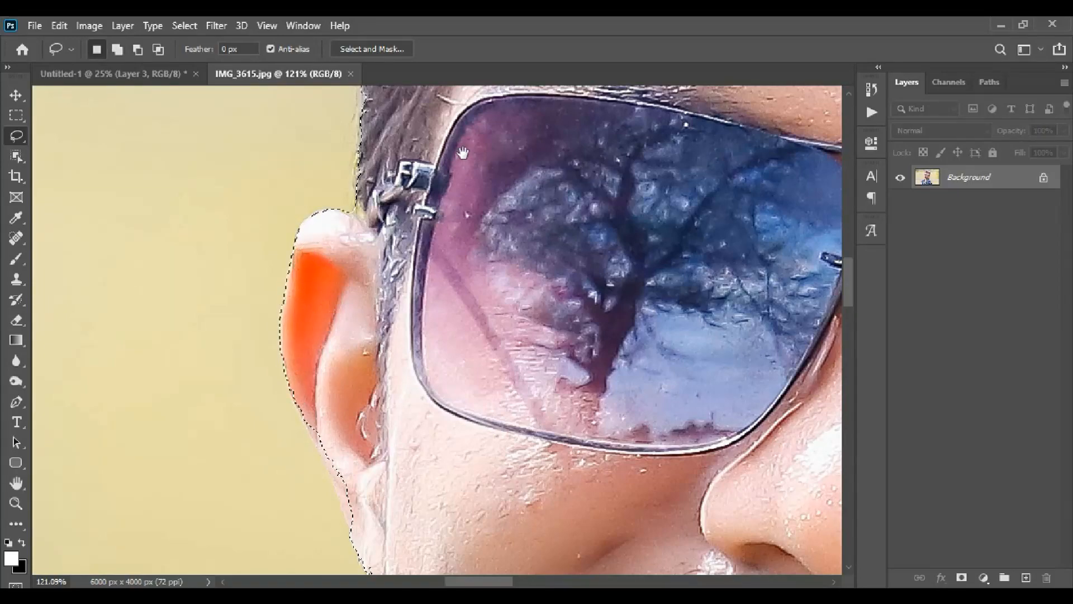
Extend the Lasso selection around the missed hair at the left end of the man's quiff.
drag(462, 153, 391, 304)
scroll(390, 305, down, 6)
drag(440, 183, 348, 356)
drag(402, 235, 322, 396)
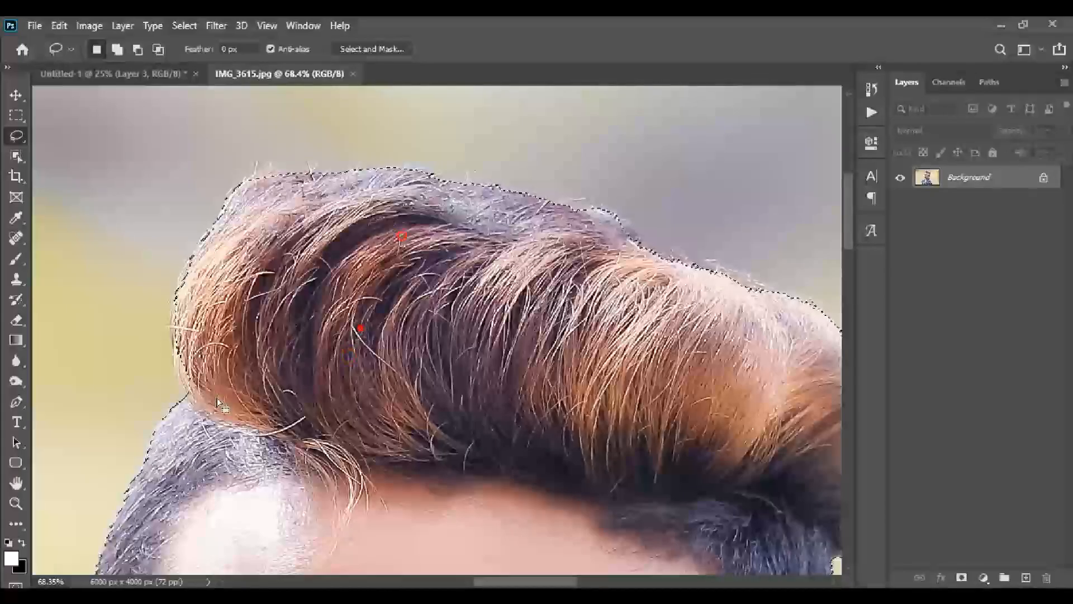
scroll(180, 400, up, 7)
mouse_move(174, 391)
shift+mouse_down()
mouse_move(153, 329)
mouse_move(189, 164)
mouse_move(334, 320)
shift+mouse_up()
drag(481, 194, 403, 342)
Check the selection along the right end of the quiff and add the missed hair on its upper edge.
scroll(402, 342, down, 5)
drag(778, 419, 378, 273)
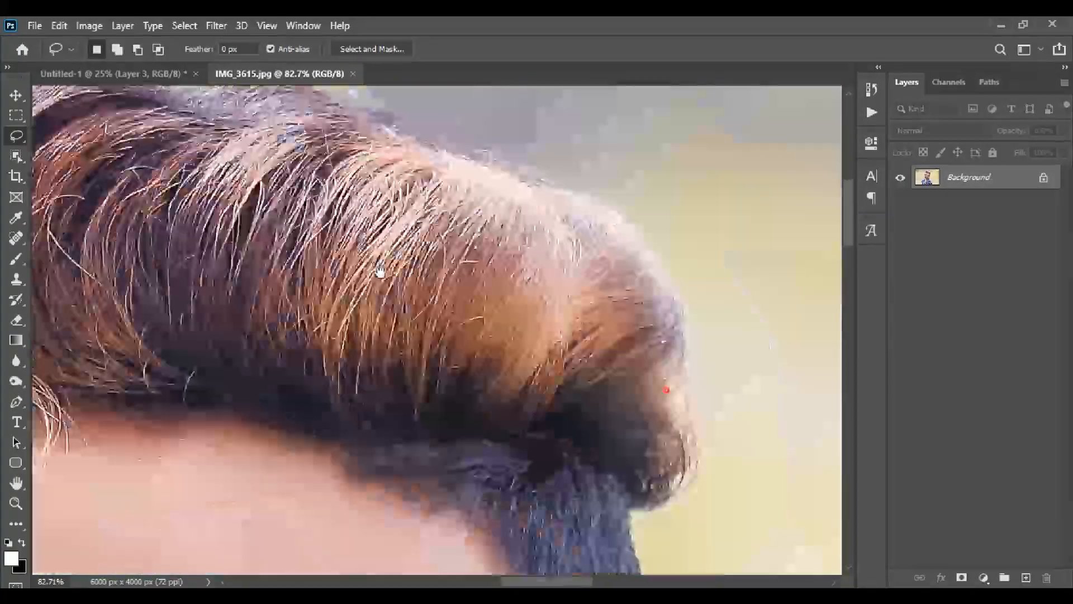
mouse_move(666, 388)
mouse_down()
mouse_move(551, 318)
mouse_move(537, 292)
mouse_move(546, 415)
mouse_move(388, 370)
mouse_move(395, 356)
mouse_up()
drag(432, 227, 462, 278)
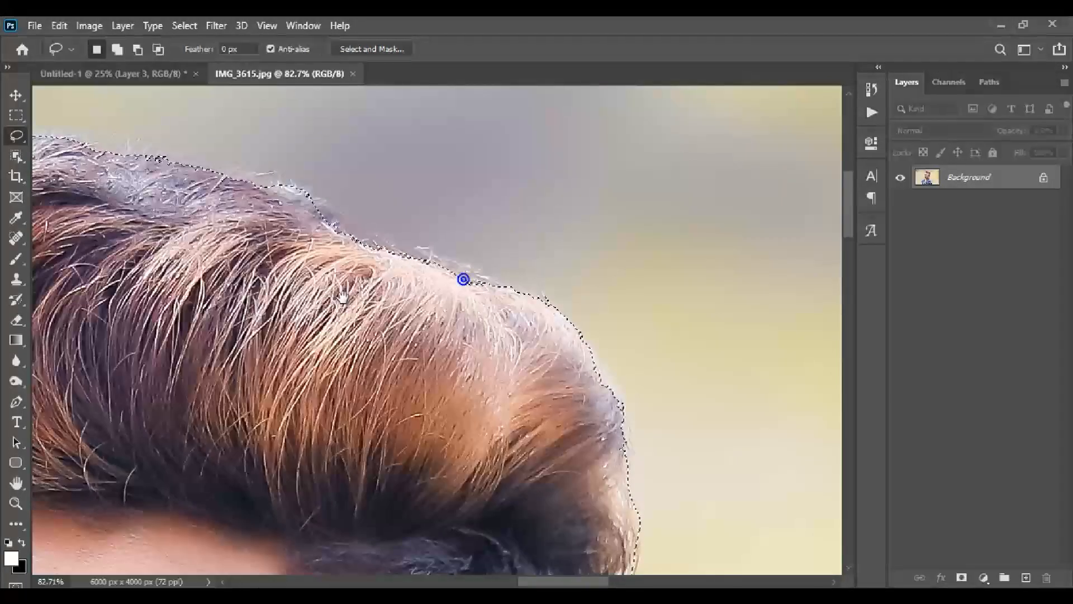
drag(328, 292, 448, 315)
mouse_move(456, 242)
shift+mouse_down()
mouse_move(515, 269)
mouse_move(436, 376)
shift+mouse_up()
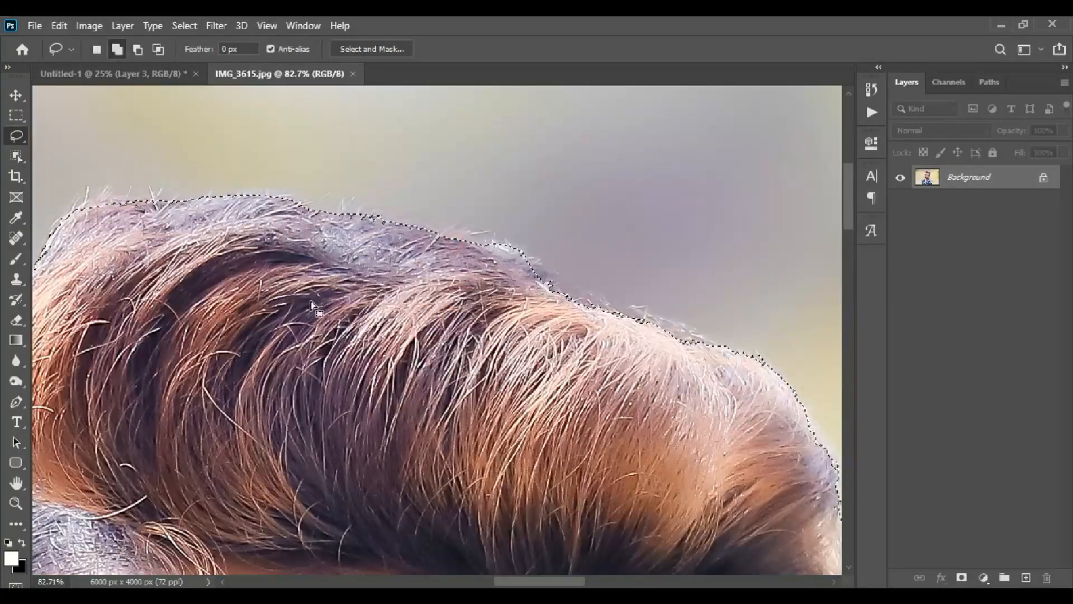
drag(261, 270, 372, 284)
Open the Refine Edge dialog for the selection of the man and set its view mode to Overlay.
scroll(372, 284, down, 10)
scroll(390, 233, down, 1)
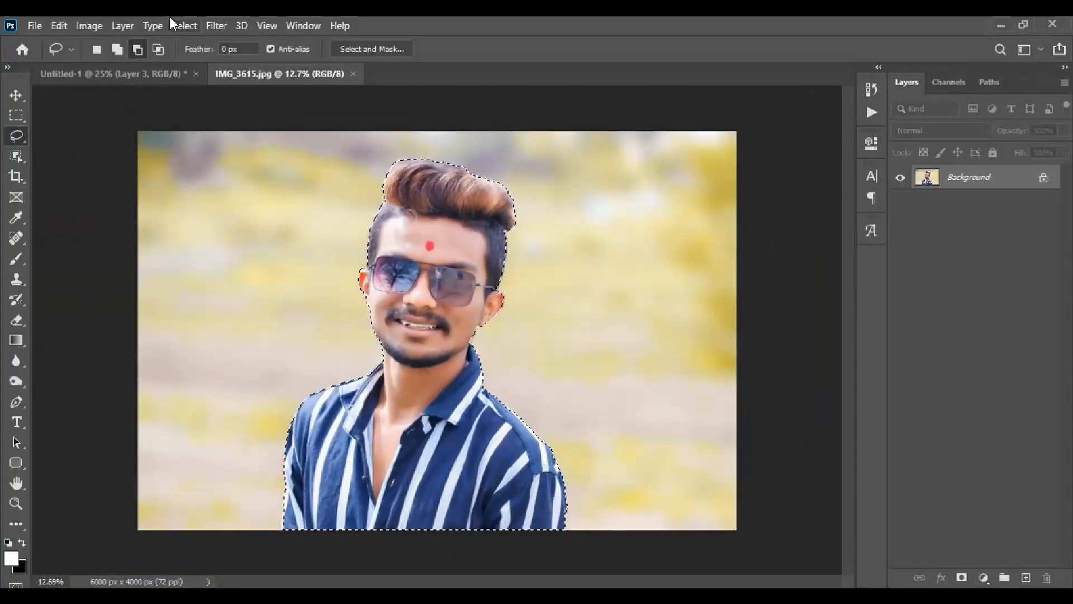
click(184, 25)
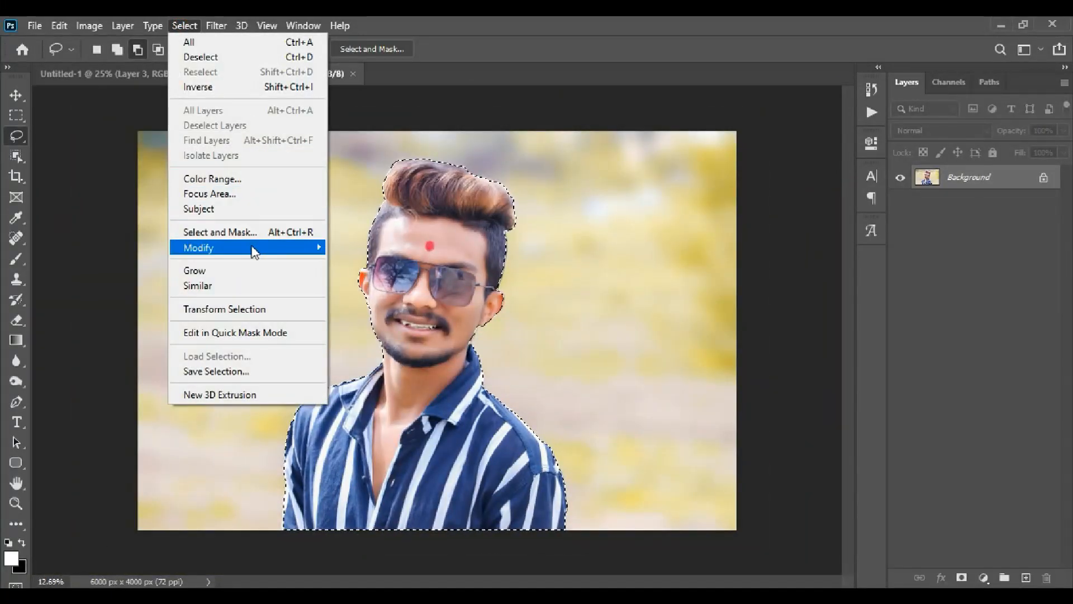
shift+click(288, 239)
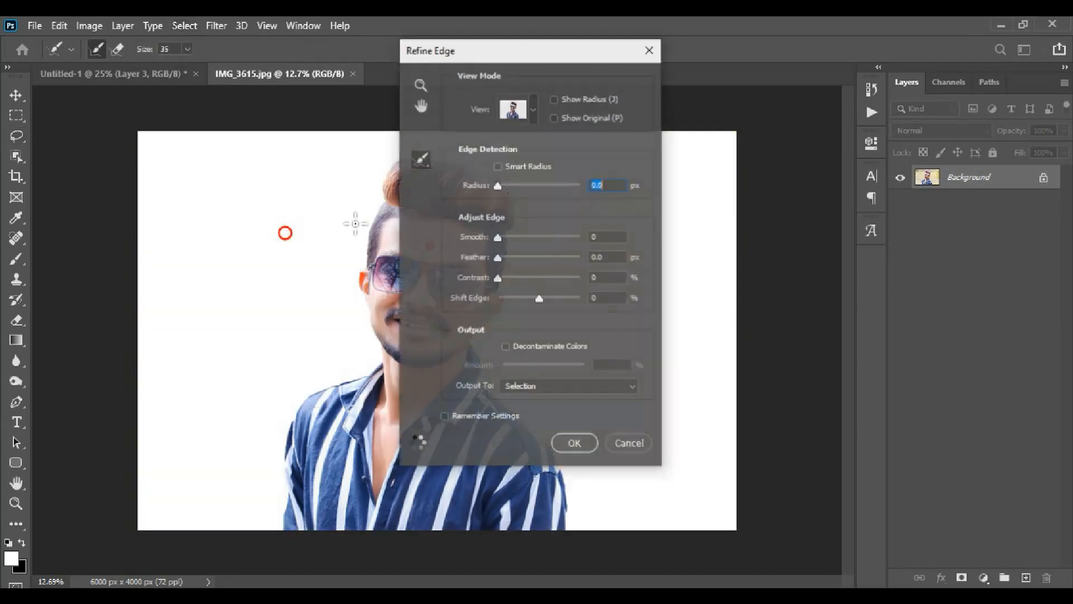
drag(518, 52, 748, 33)
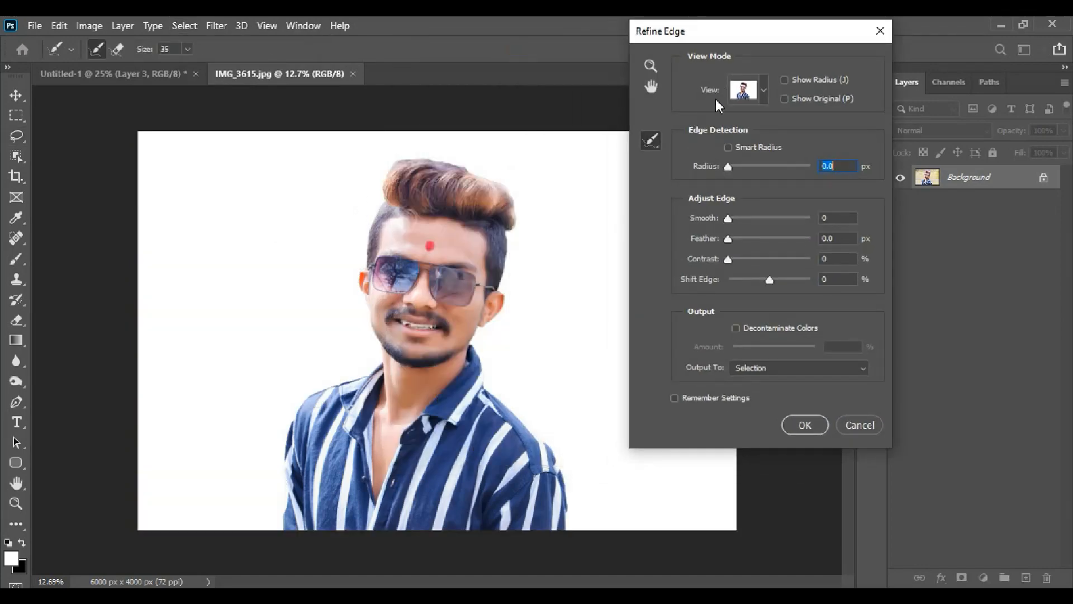
click(763, 92)
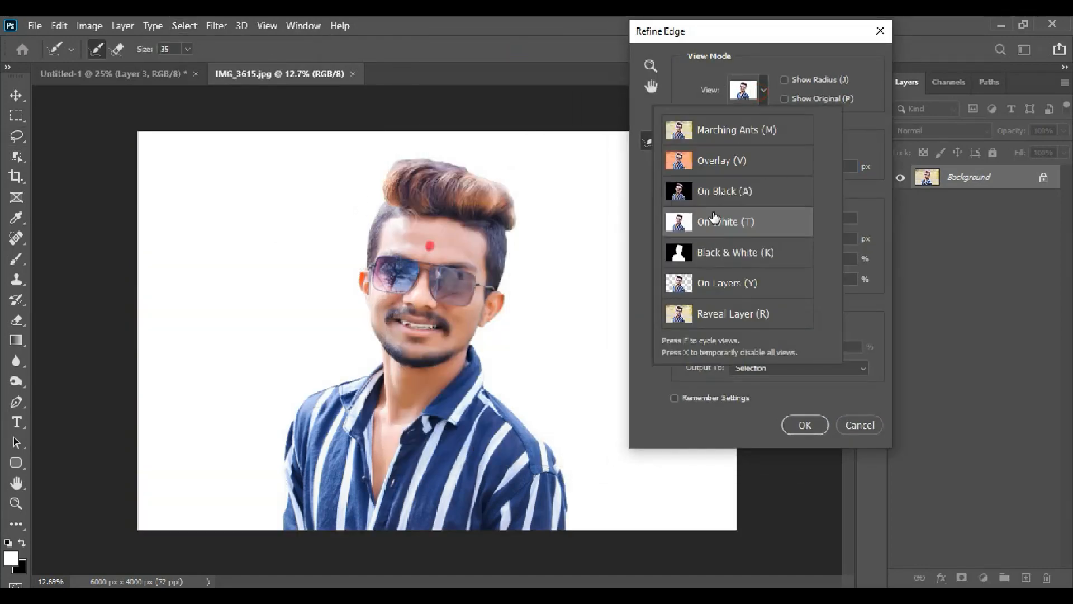
click(719, 162)
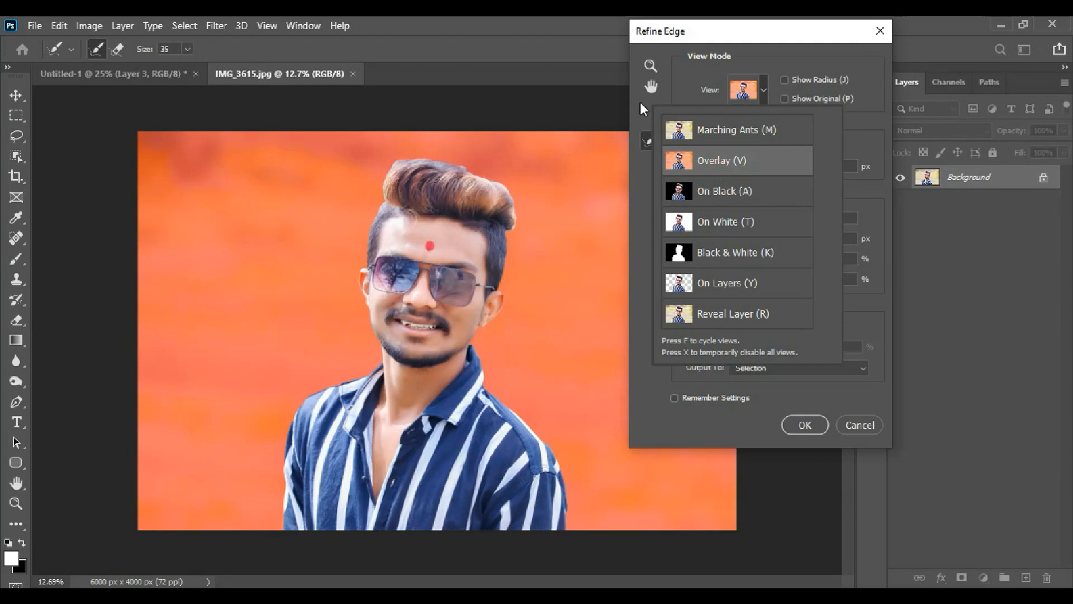
Brush along the cheek and beard edge on the image's left side to refine the selection there.
click(372, 207)
key(ctrl+plus)
key(ctrl+plus)
key(ctrl+plus)
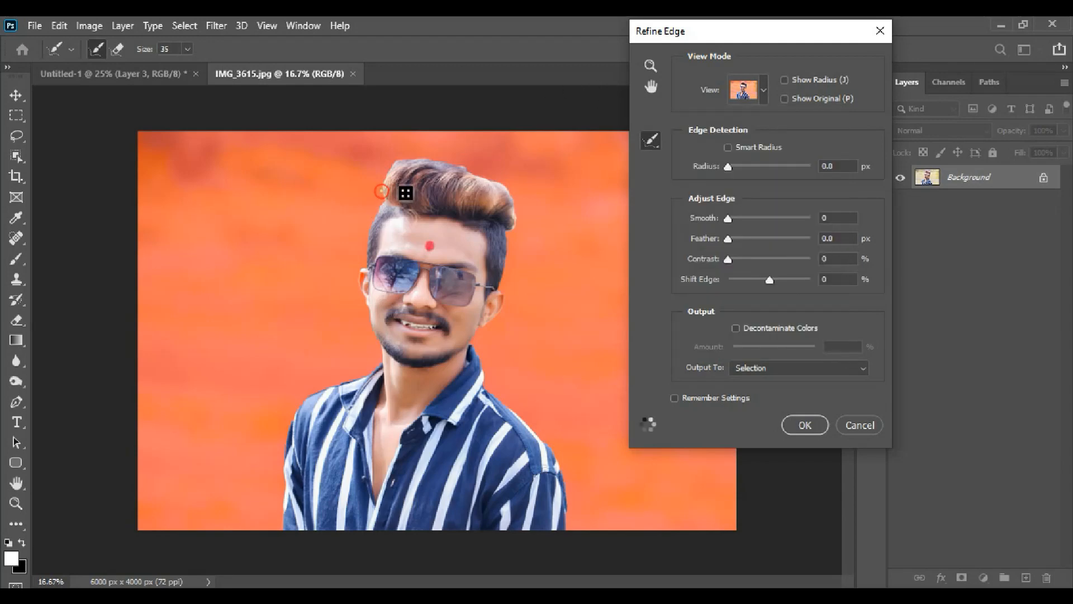
key(ctrl+plus)
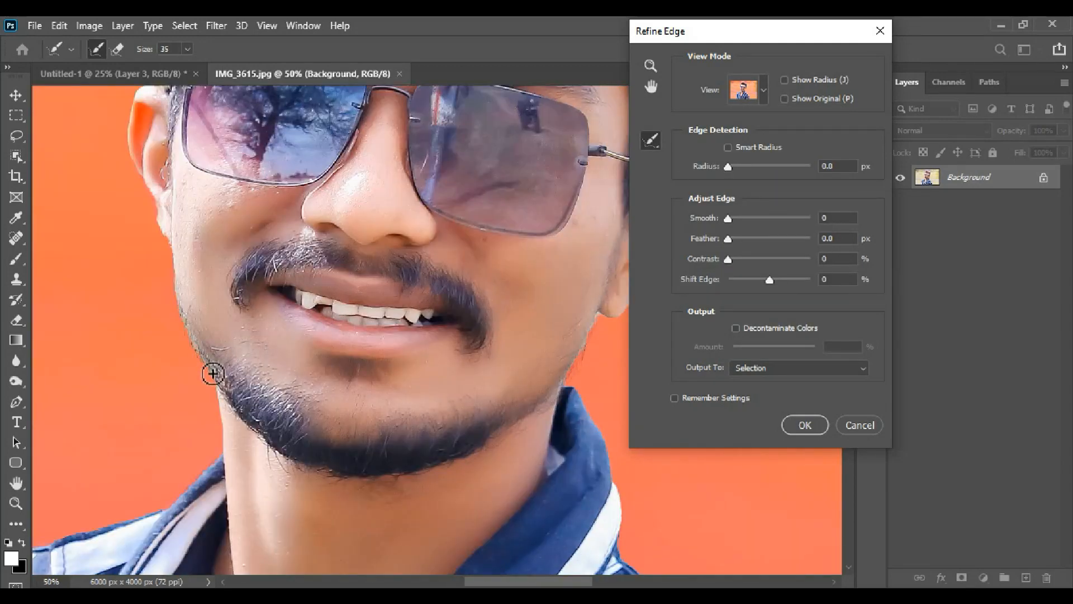
mouse_move(215, 375)
mouse_down()
mouse_move(177, 289)
mouse_move(171, 246)
mouse_up()
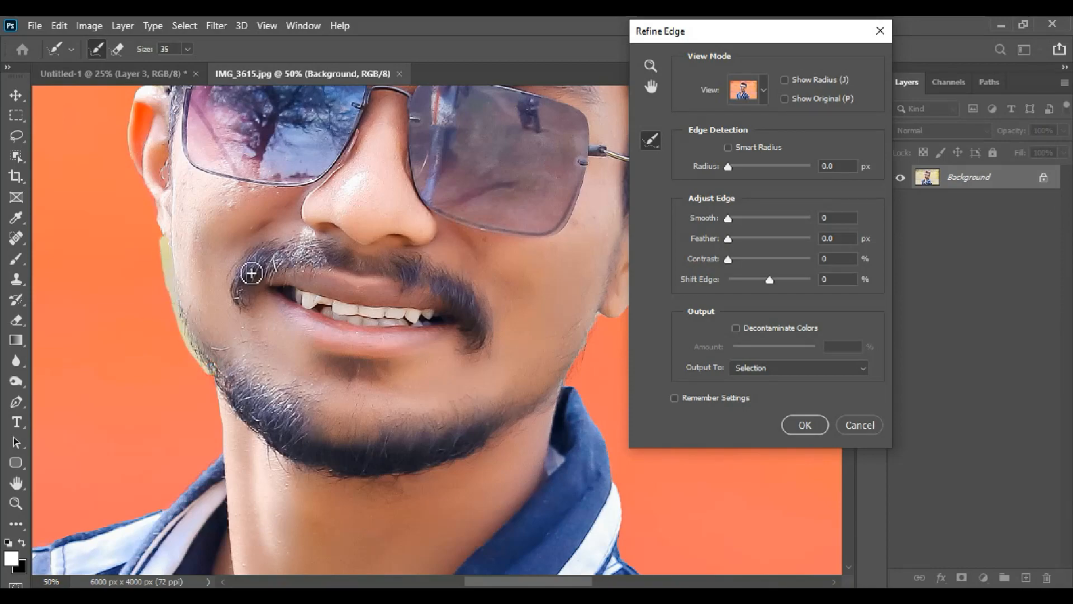
Refine the selection edge along the left sideburn and over the top of the quiff, using brush size 45 for the quiff.
key(space)
drag(214, 197, 249, 360)
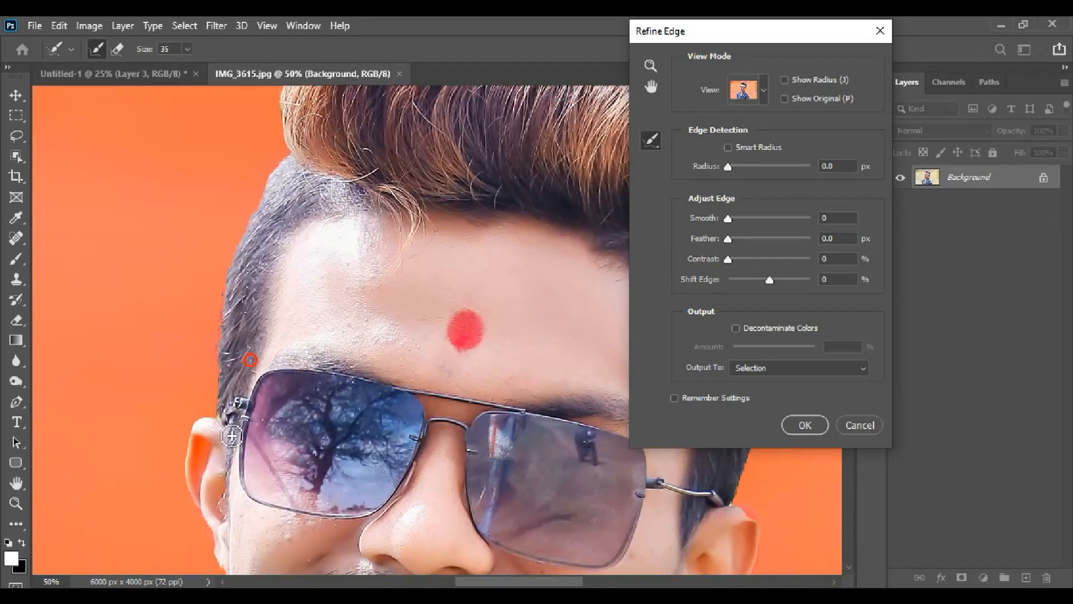
mouse_move(231, 435)
mouse_down()
mouse_move(221, 412)
mouse_move(232, 264)
mouse_move(295, 149)
mouse_move(237, 338)
mouse_up()
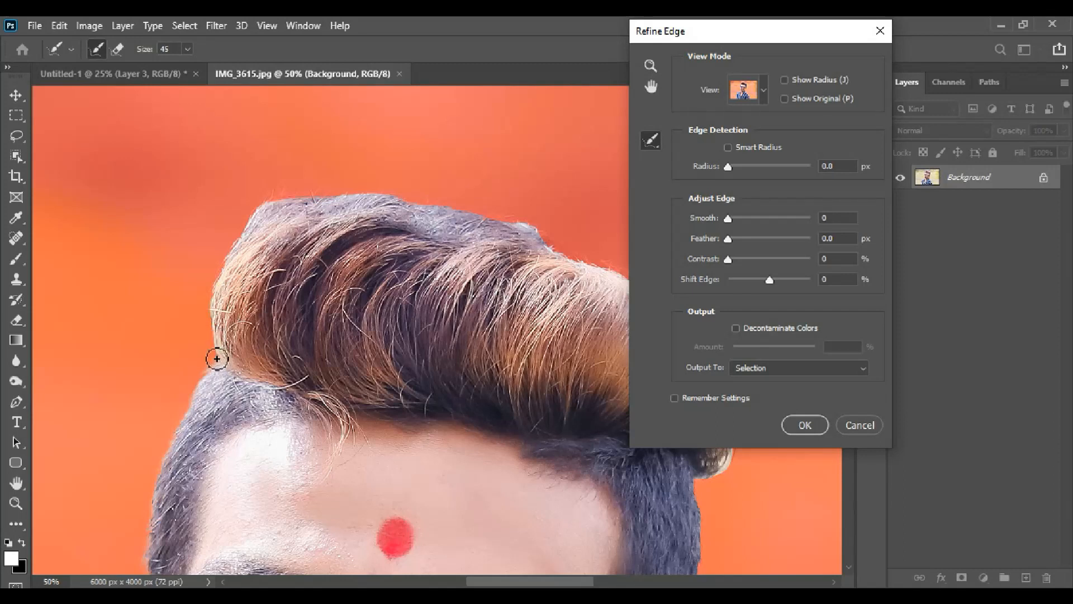
mouse_move(217, 359)
mouse_down()
mouse_move(205, 300)
mouse_move(216, 273)
mouse_move(216, 319)
mouse_move(221, 262)
mouse_move(239, 232)
mouse_move(289, 200)
mouse_move(414, 203)
mouse_move(557, 239)
mouse_move(572, 256)
mouse_move(551, 232)
mouse_move(547, 242)
mouse_move(571, 263)
mouse_move(646, 275)
mouse_up()
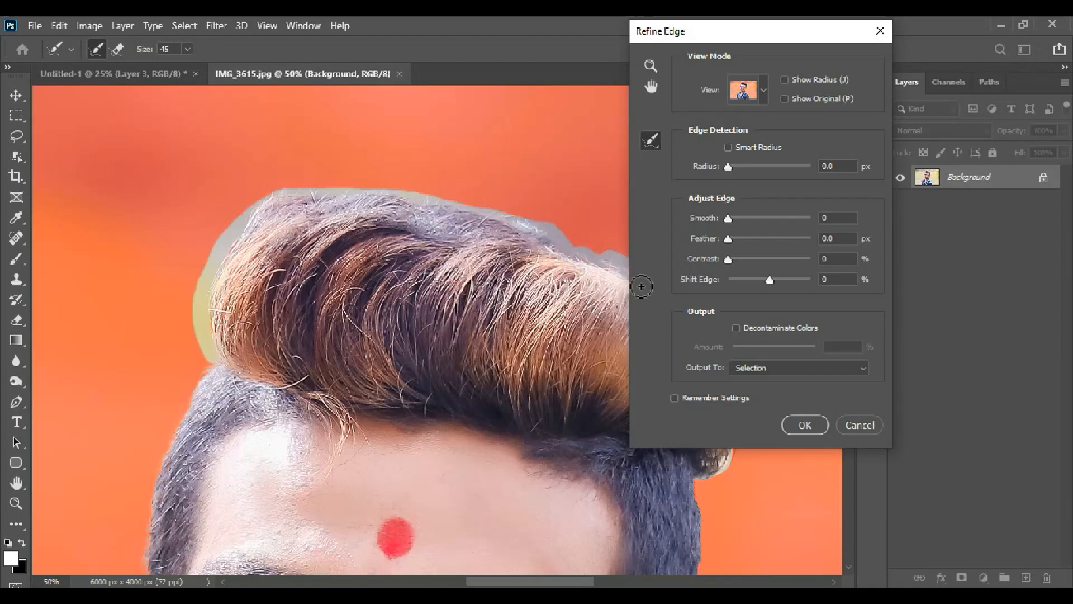
Refine the hair edge from the quiff's right end down to the ear and apply the refined selection.
drag(467, 364, 205, 301)
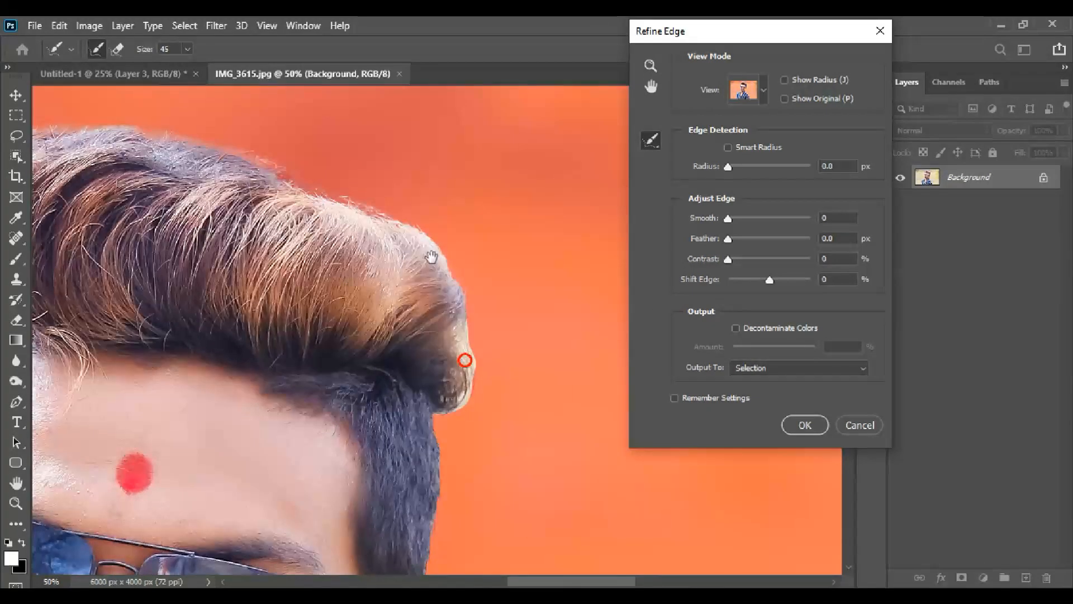
mouse_move(417, 228)
mouse_down()
mouse_move(468, 298)
mouse_move(477, 377)
mouse_move(466, 409)
mouse_move(440, 417)
mouse_move(431, 578)
mouse_up()
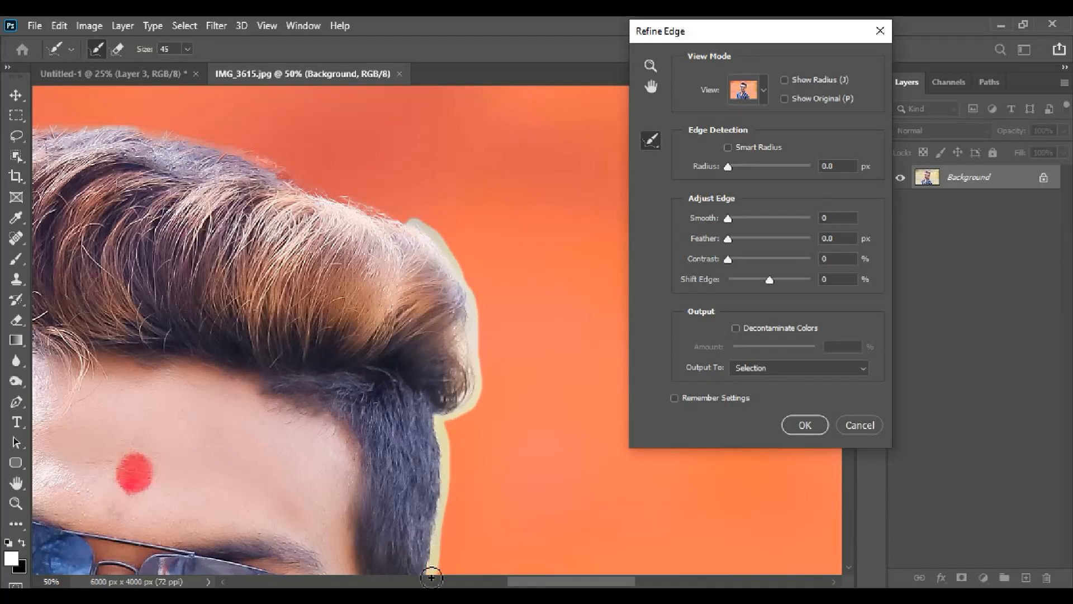
drag(453, 511, 417, 255)
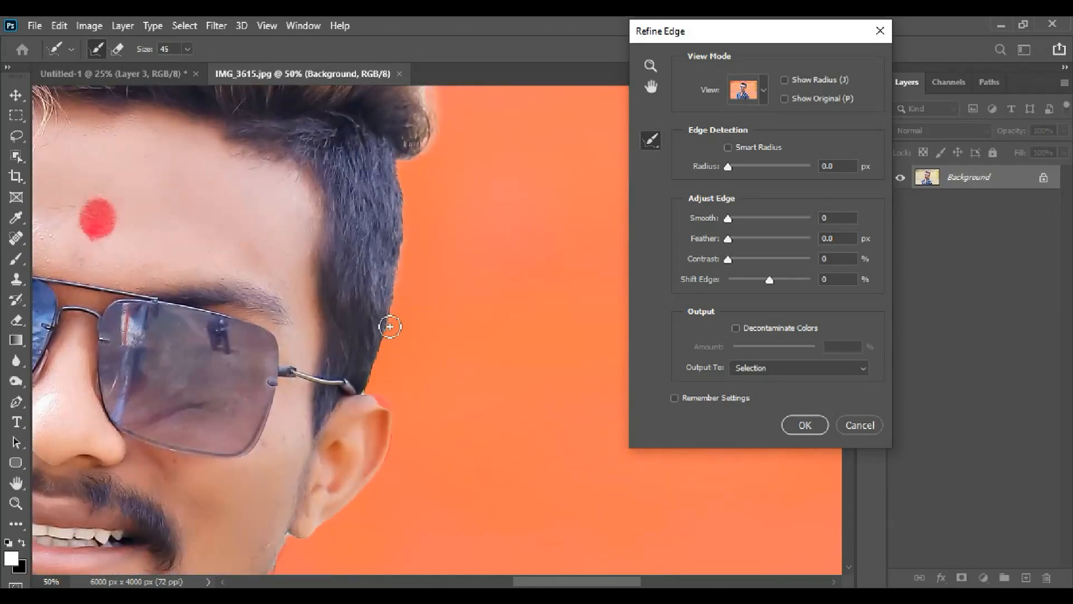
drag(388, 324, 375, 388)
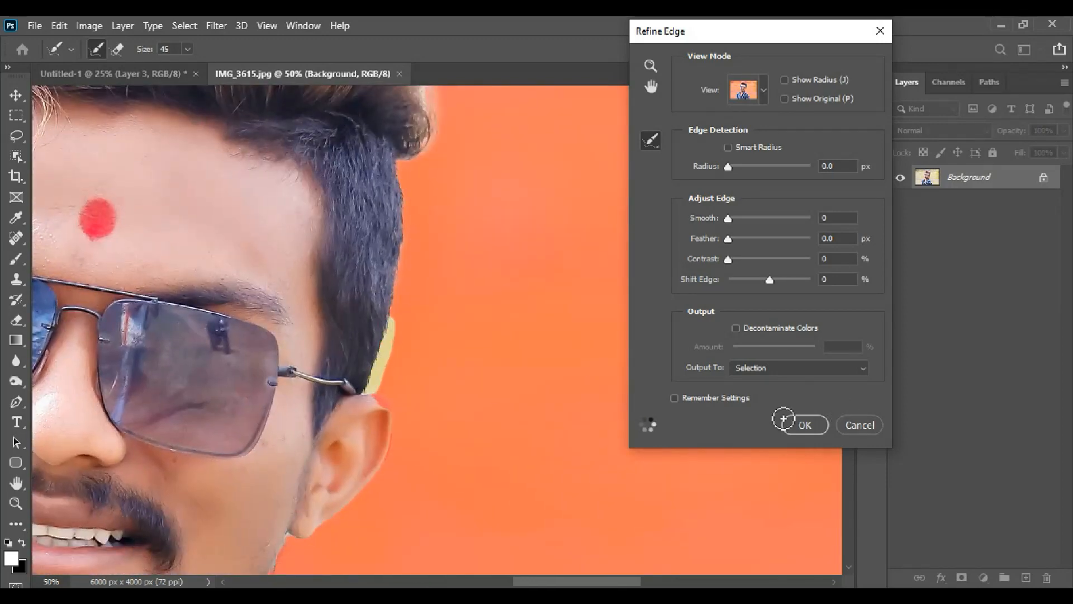
click(807, 428)
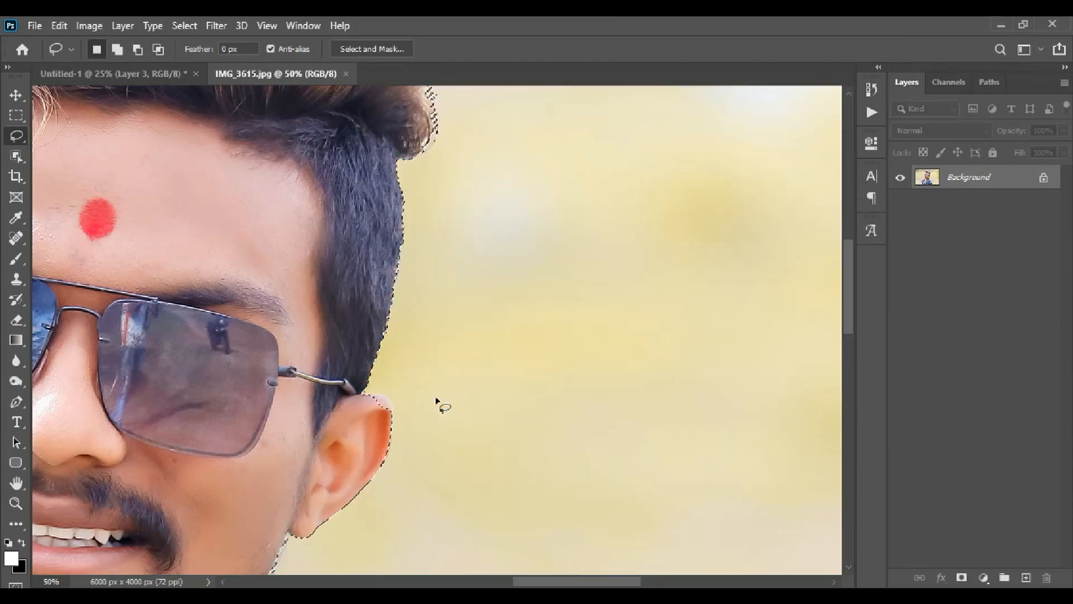
Add the missed upper rim of the ear beside the glasses' temple to the selection with the Lasso tool.
scroll(438, 405, down, 3)
scroll(419, 429, up, 8)
drag(444, 380, 395, 270)
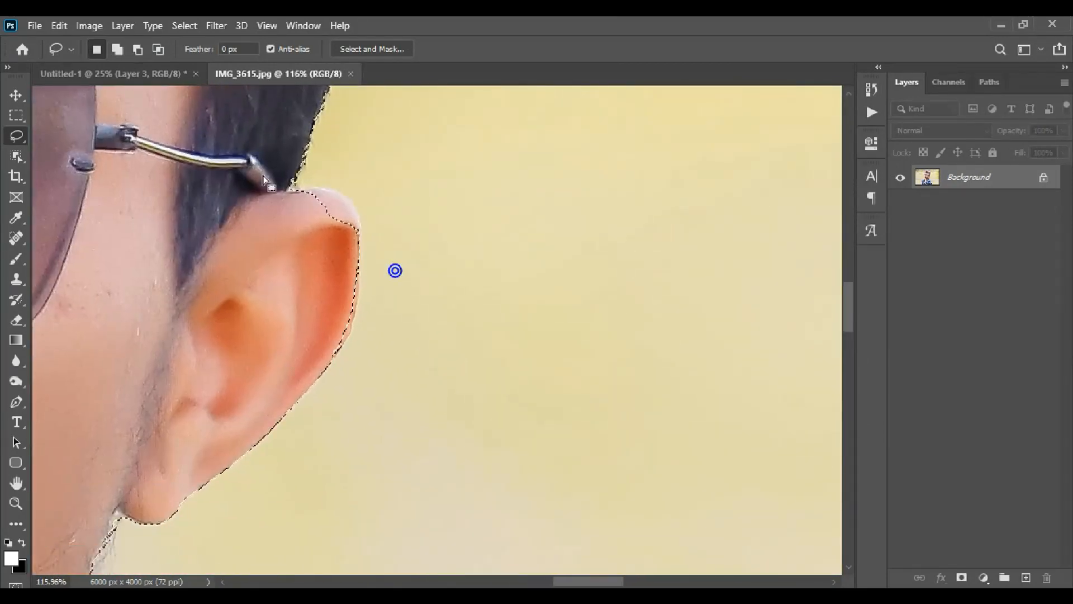
drag(306, 192, 331, 197)
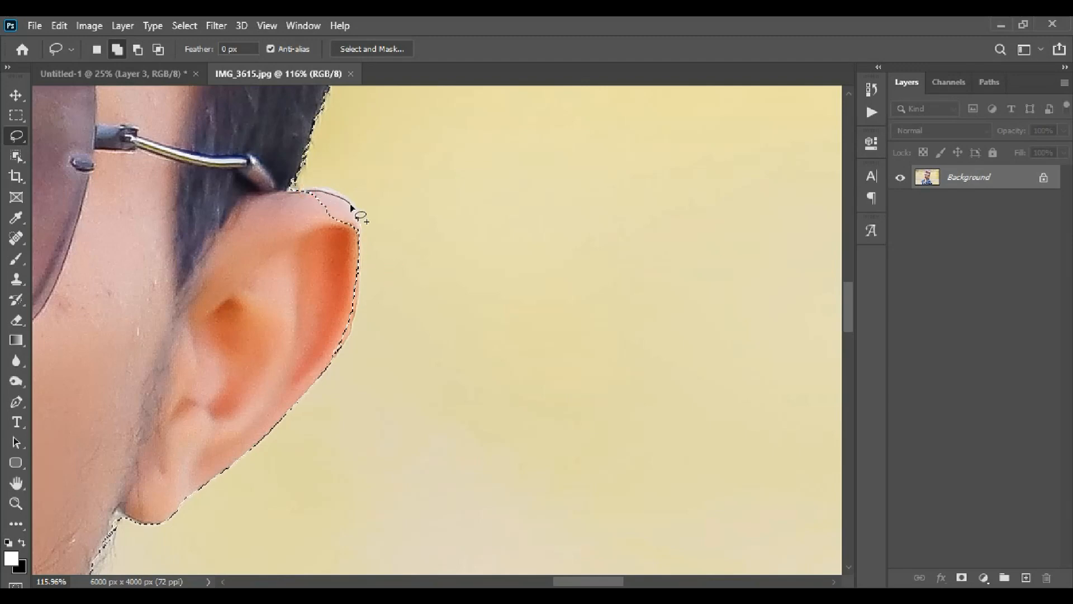
alt+scroll(380, 325, down, 10)
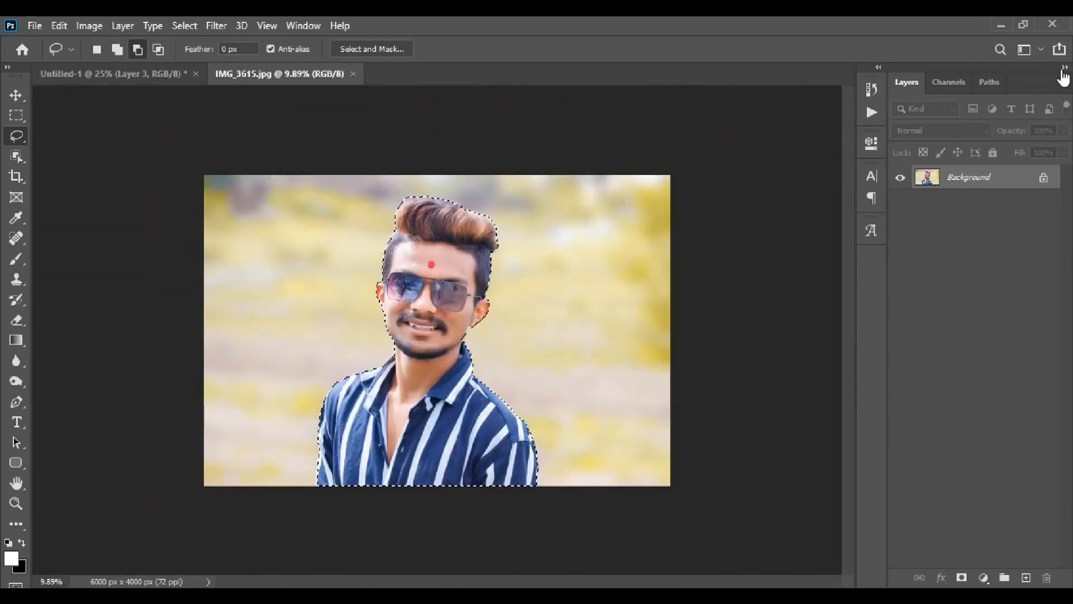
Unlock the photo's Background layer and delete everything around the man, leaving no active selection.
click(1044, 178)
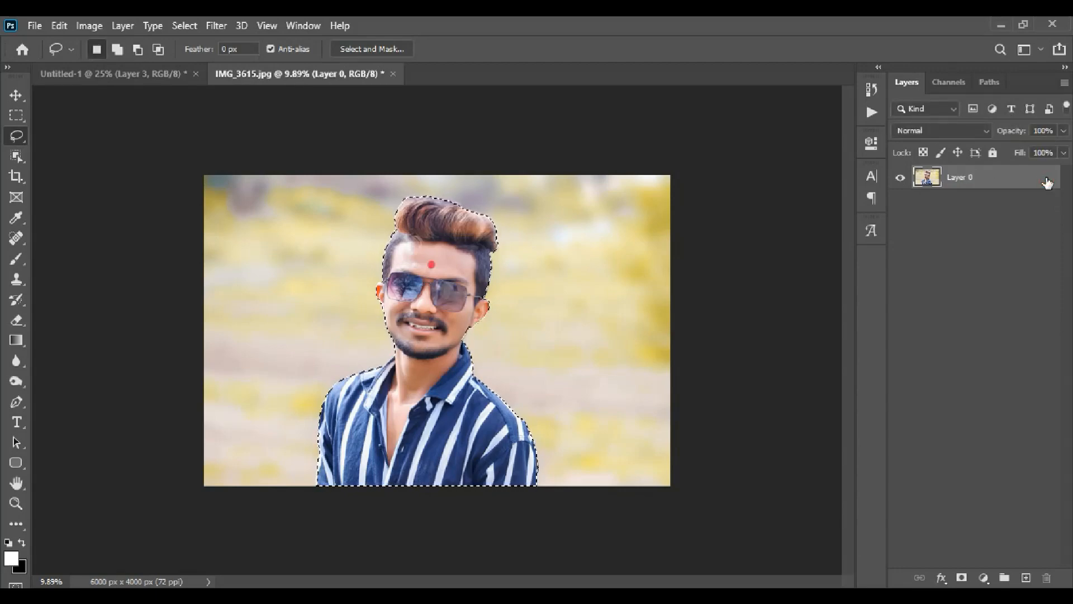
key(ctrl+shift+i)
key(Delete)
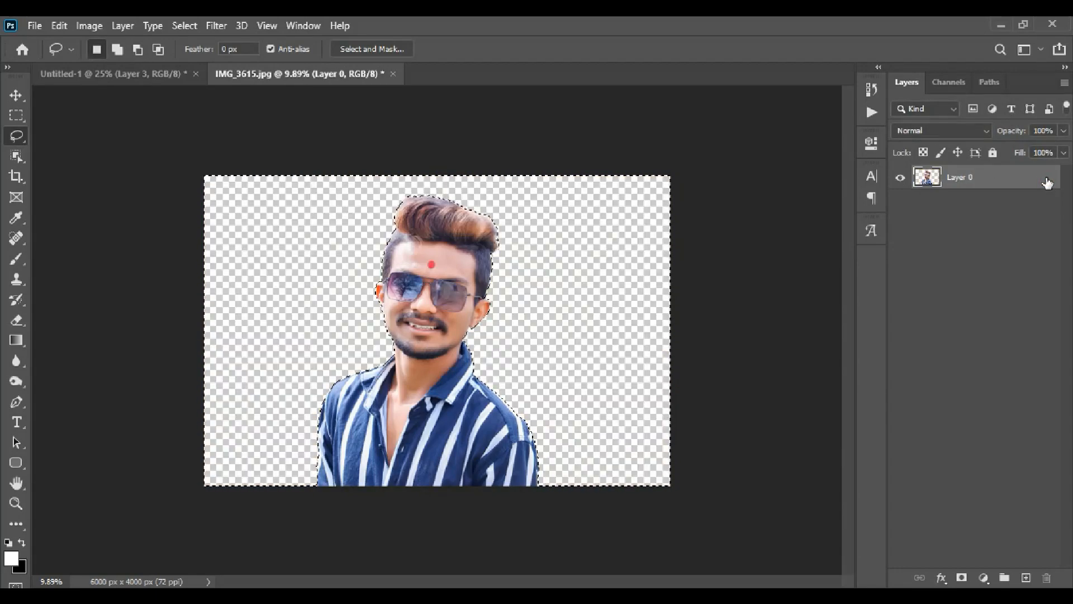
key(ctrl+d)
Move the man's cutout from IMG_3615.jpg into the Untitled-1 artwork as the topmost layer.
click(13, 96)
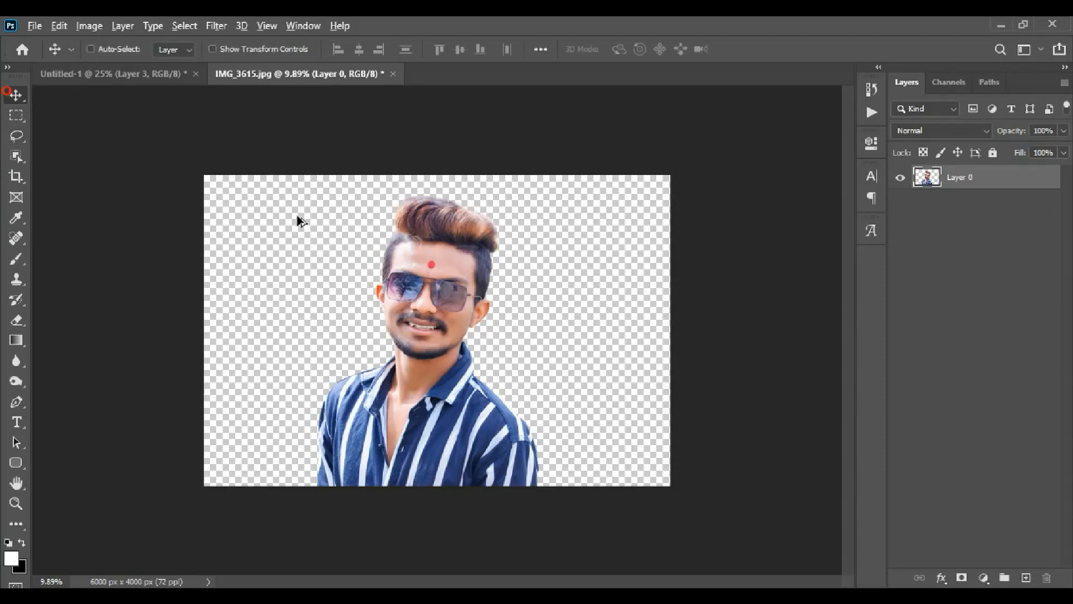
mouse_move(452, 310)
mouse_down()
mouse_move(167, 78)
mouse_move(133, 74)
mouse_move(448, 313)
mouse_up()
drag(463, 268, 463, 302)
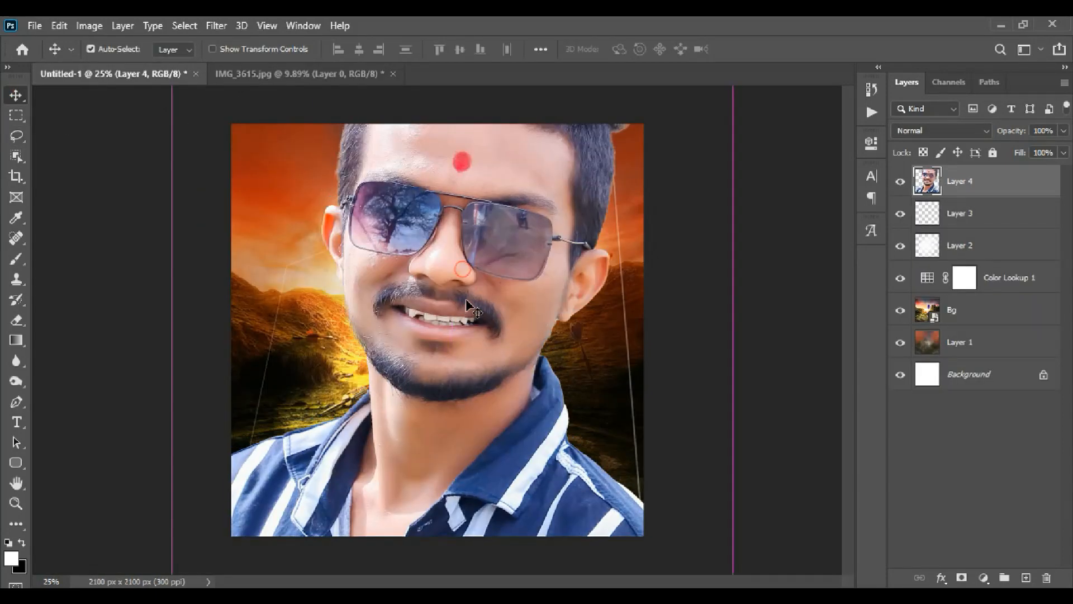
Scale the man's cutout to 49.56% and position it just right of the artwork's centre, over the glow.
key(ctrl+t)
drag(733, 353, 438, 355)
drag(403, 403, 563, 383)
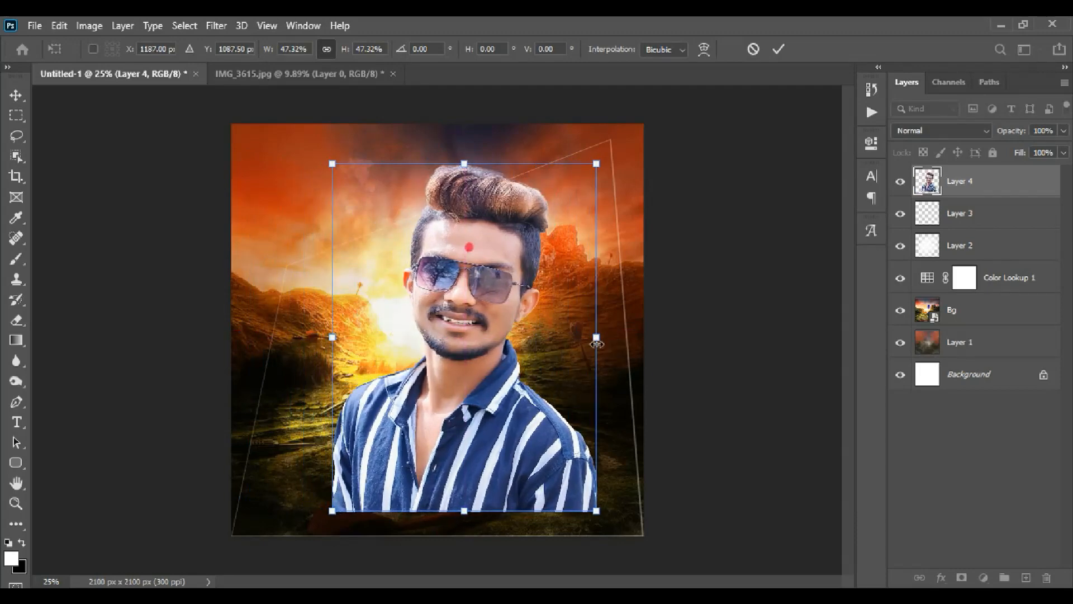
drag(598, 344, 610, 343)
drag(529, 389, 535, 382)
key(Return)
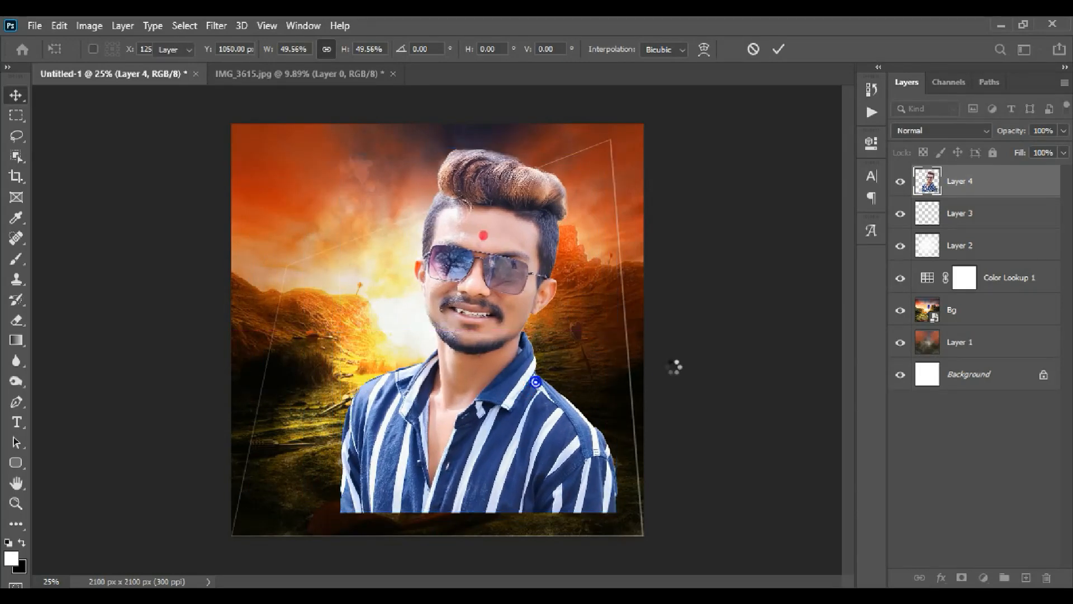
Fade the lower shirt and arms into the ground with a soft Eraser of size 900.
click(15, 320)
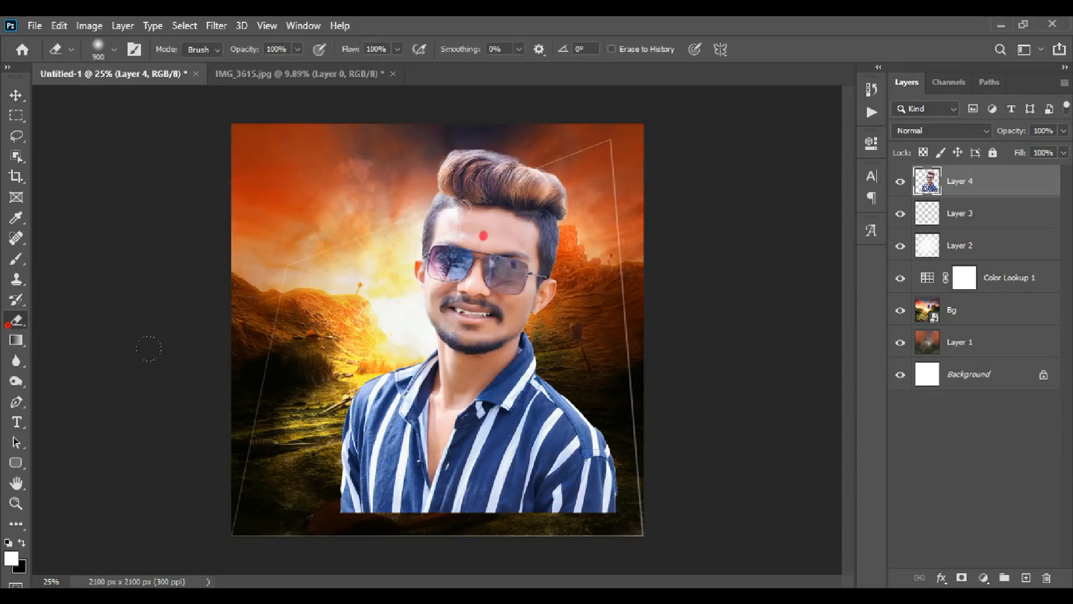
mouse_move(240, 446)
mouse_down()
mouse_move(295, 502)
mouse_move(470, 481)
mouse_move(581, 394)
mouse_move(587, 441)
mouse_move(619, 451)
mouse_move(480, 492)
mouse_move(492, 525)
mouse_up()
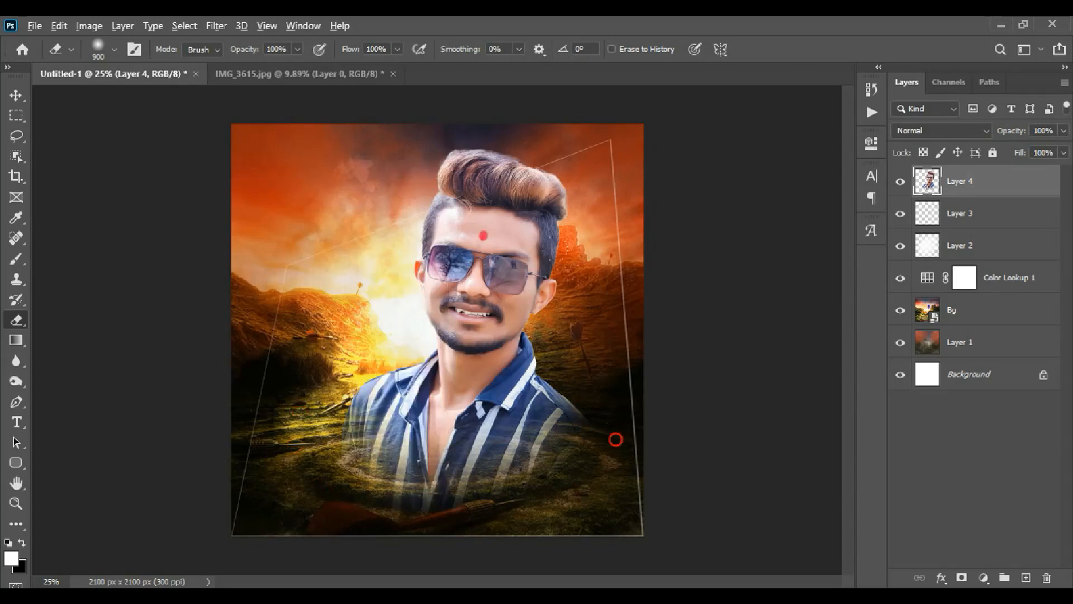
scroll(429, 344, down, 1)
click(21, 96)
mouse_move(490, 266)
mouse_down()
mouse_move(491, 284)
mouse_move(490, 263)
mouse_up()
Open the Camera Raw Filter for the man's layer and set Clarity to +100 and Contrast to +76.
scroll(528, 311, up, 3)
scroll(529, 310, up, 3)
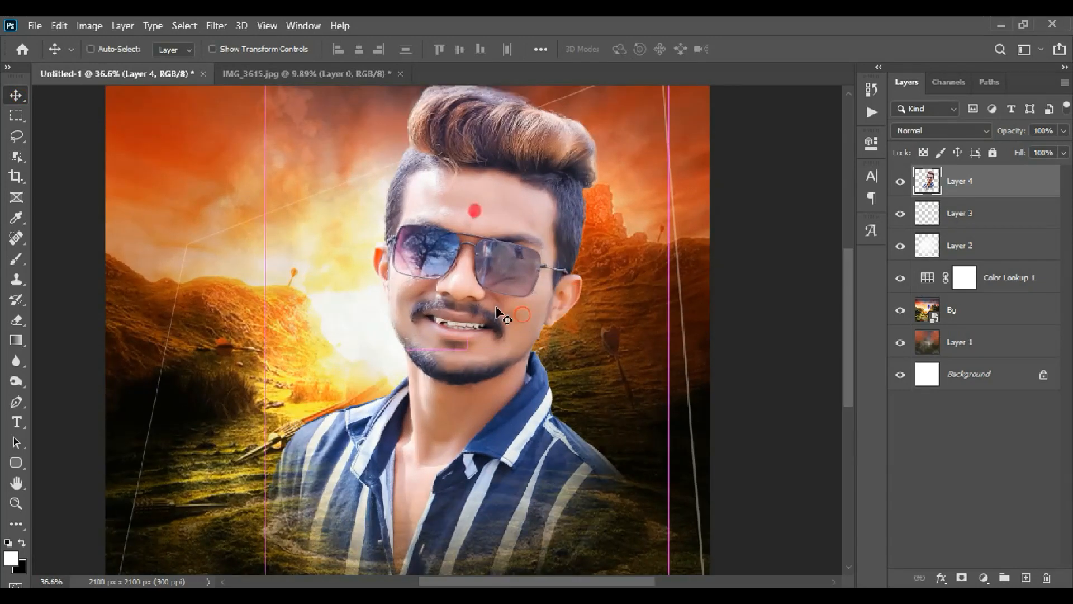
scroll(498, 311, down, 6)
scroll(319, 244, up, 3)
click(216, 25)
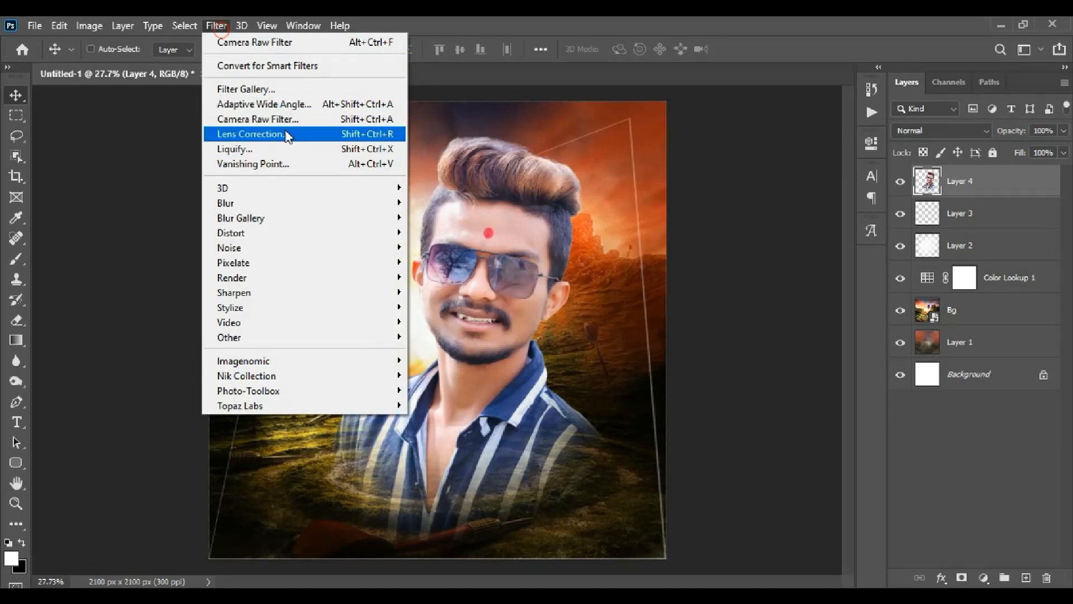
click(324, 120)
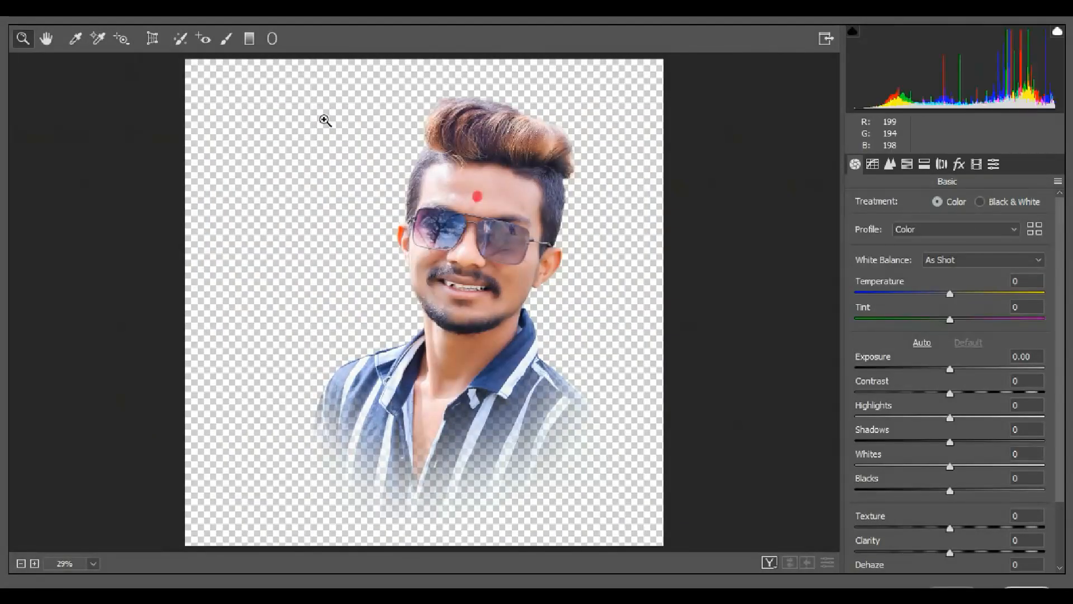
click(607, 198)
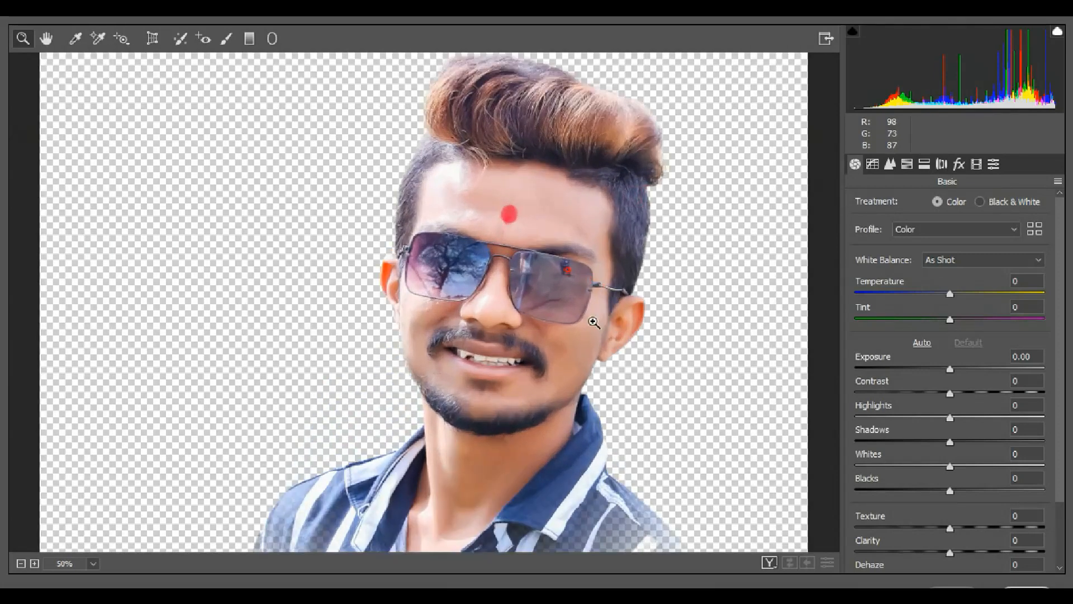
scroll(938, 451, down, 3)
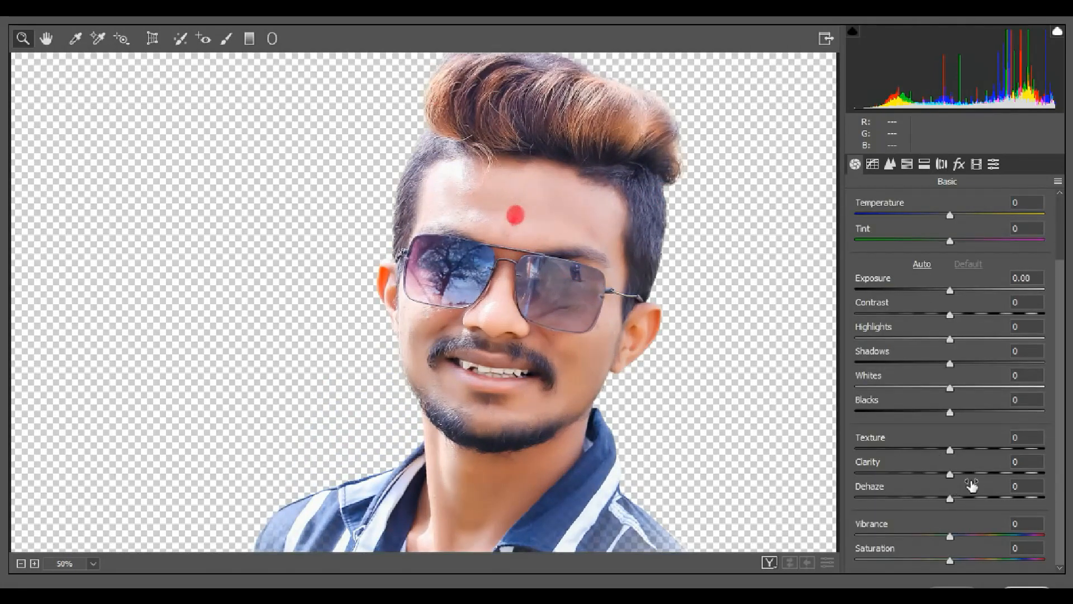
drag(991, 475, 1071, 491)
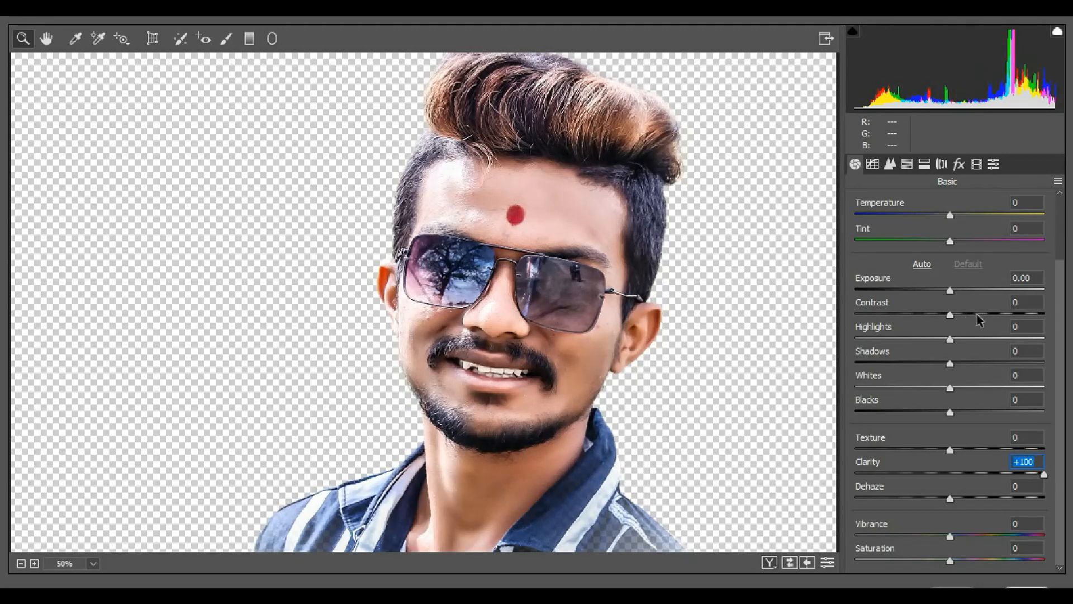
mouse_move(980, 314)
mouse_down()
mouse_move(1003, 316)
mouse_move(949, 297)
mouse_move(969, 304)
mouse_up()
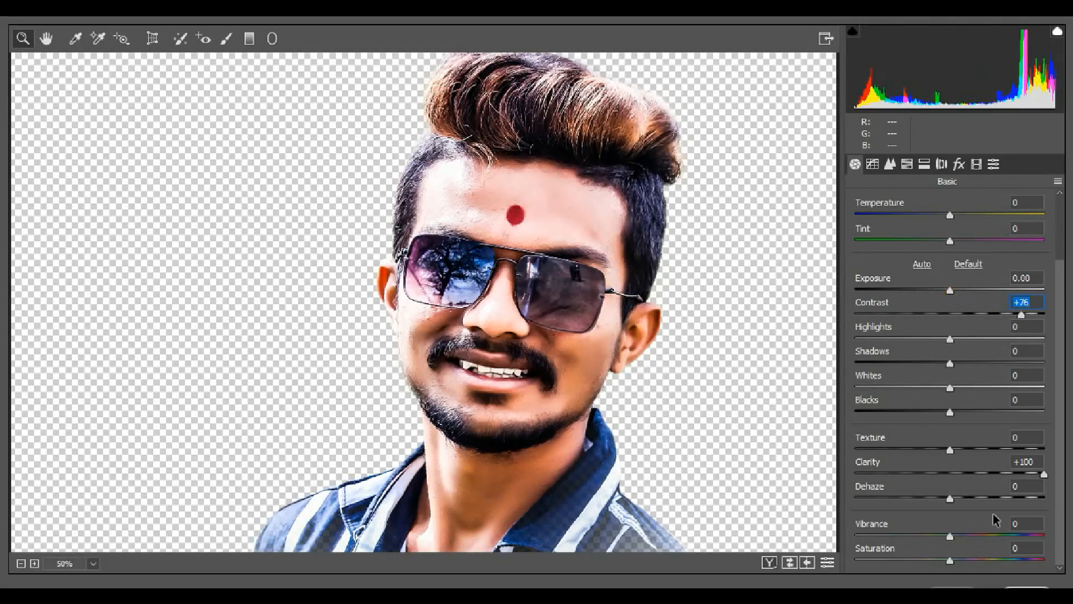
Set Texture to +54, Shadows to +23 and Highlights to -33, and apply the Camera Raw Filter.
drag(985, 449, 1001, 451)
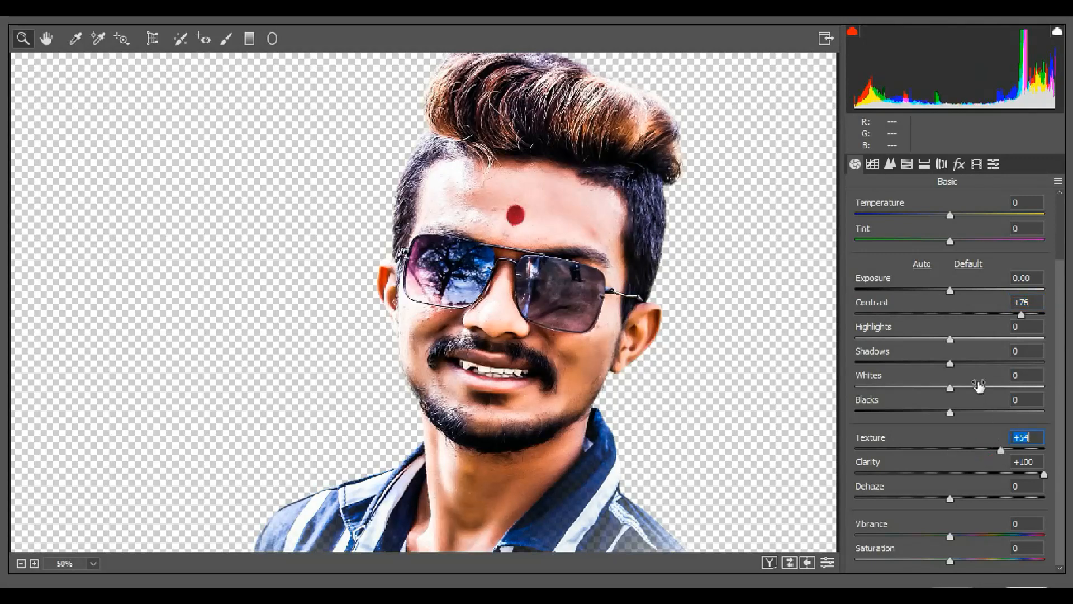
click(968, 363)
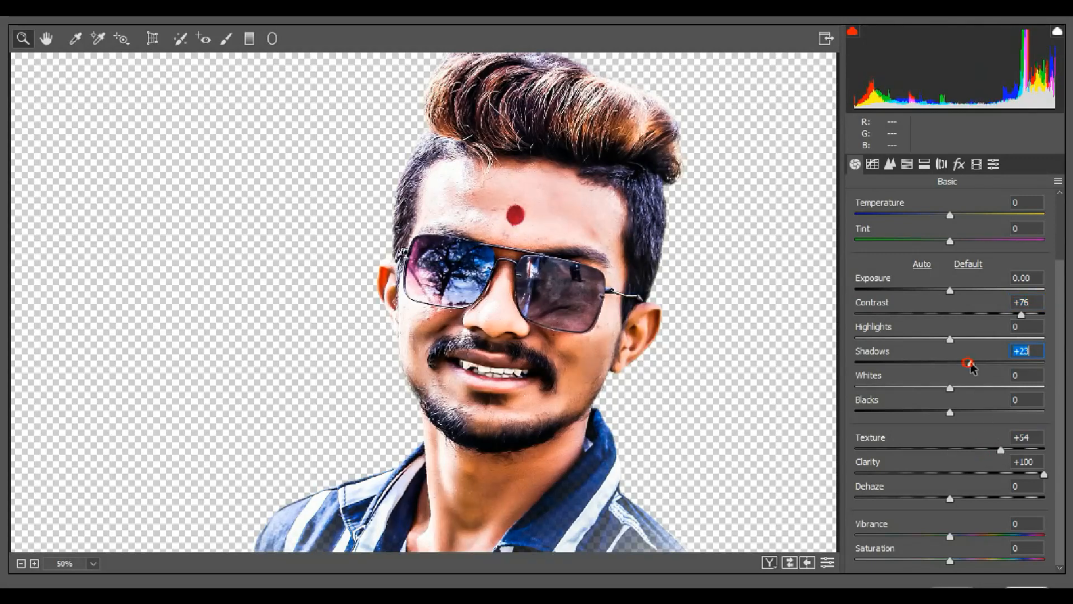
click(918, 338)
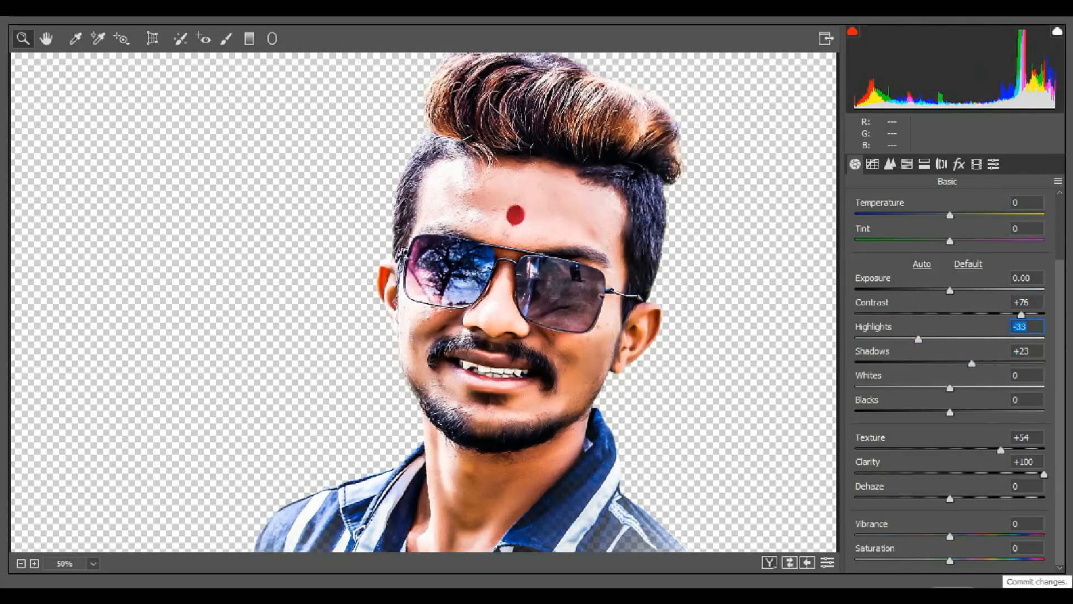
click(1023, 582)
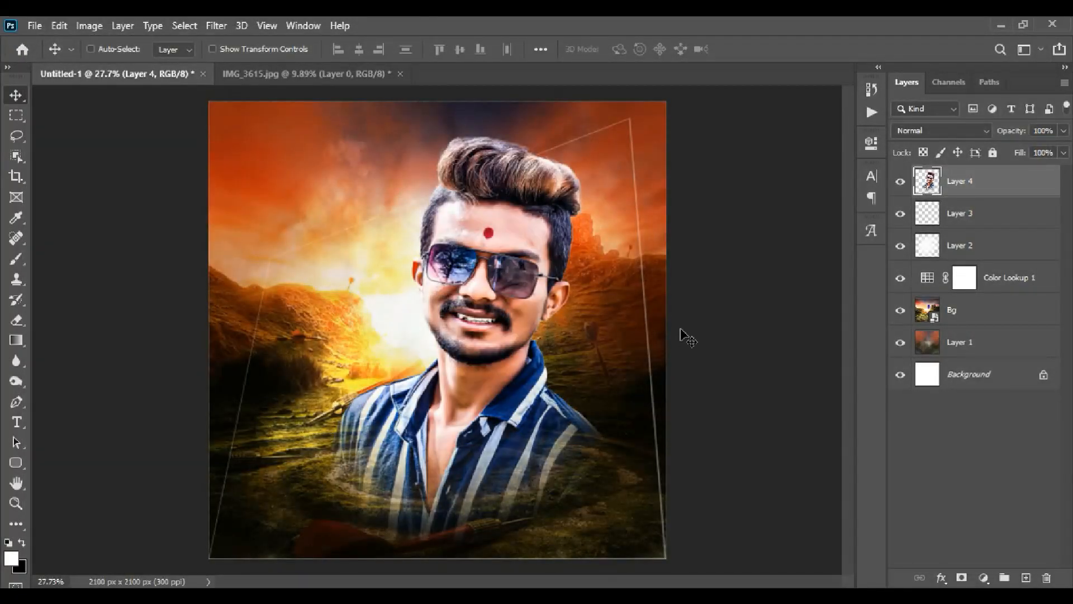
Enlarge the man's cutout slightly with Free Transform, extending it toward the artwork's right edge.
scroll(683, 336, down, 3)
scroll(625, 275, up, 2)
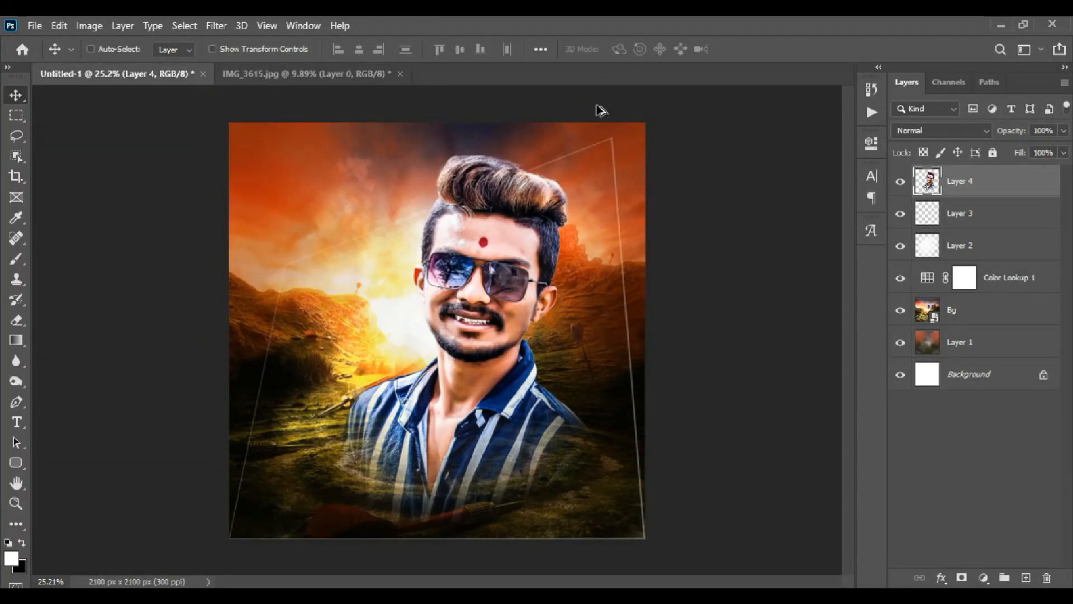
key(ctrl+t)
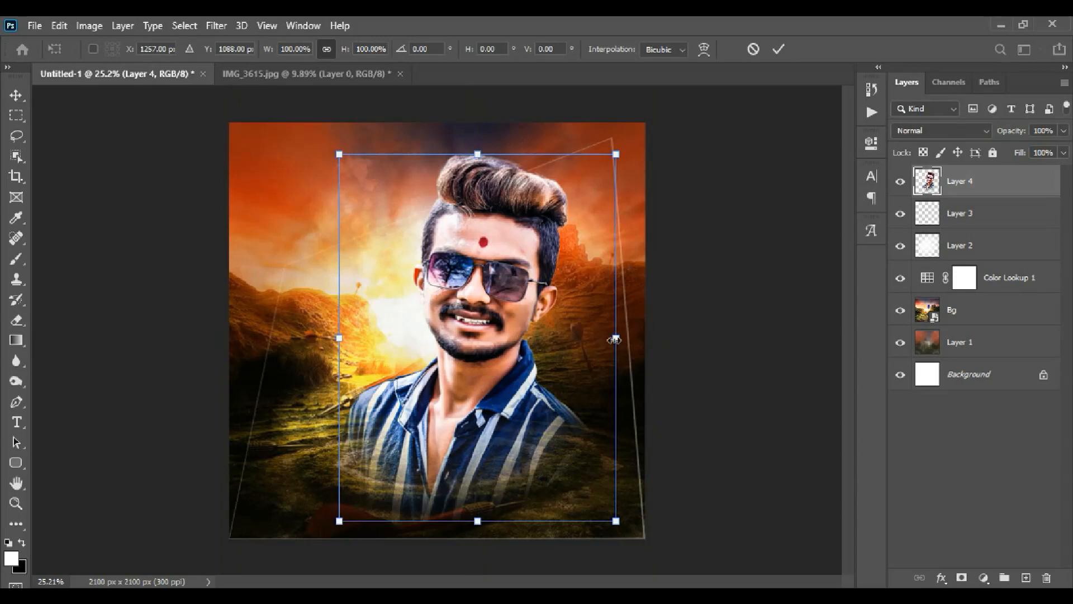
drag(615, 339, 628, 338)
key(Return)
scroll(497, 256, down, 1)
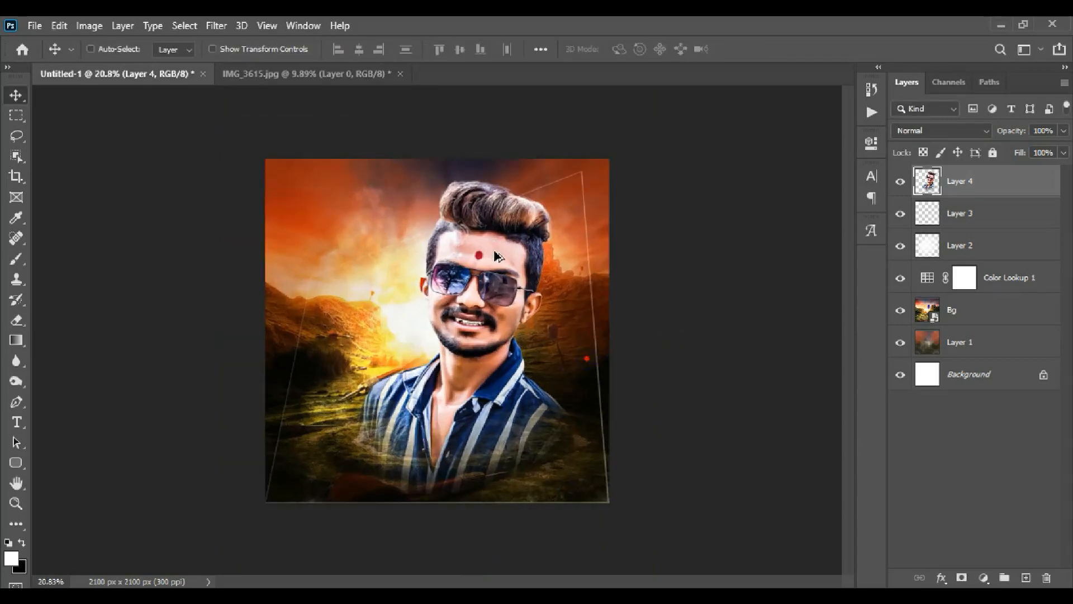
scroll(497, 256, up, 1)
Try a black smoke brush of size 1400 behind the man on a new layer above Layer 3.
click(999, 212)
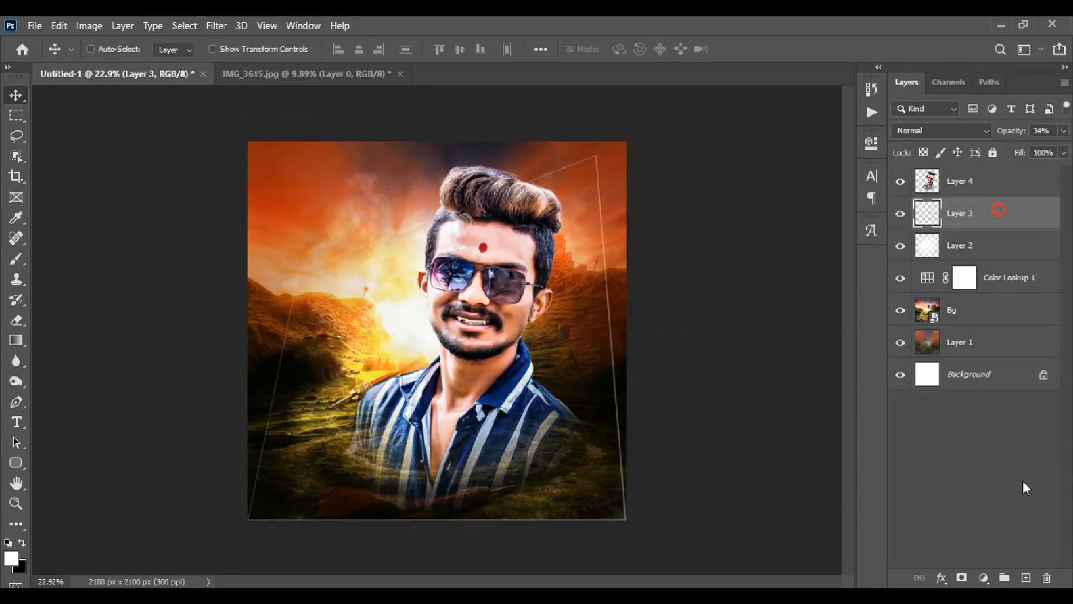
click(1027, 578)
click(16, 259)
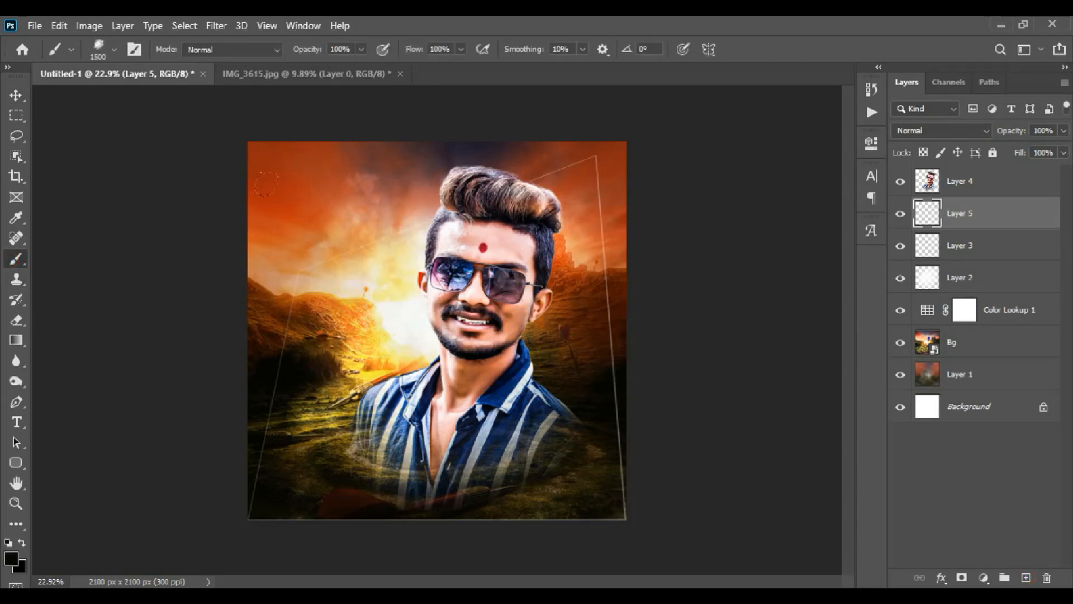
click(351, 274)
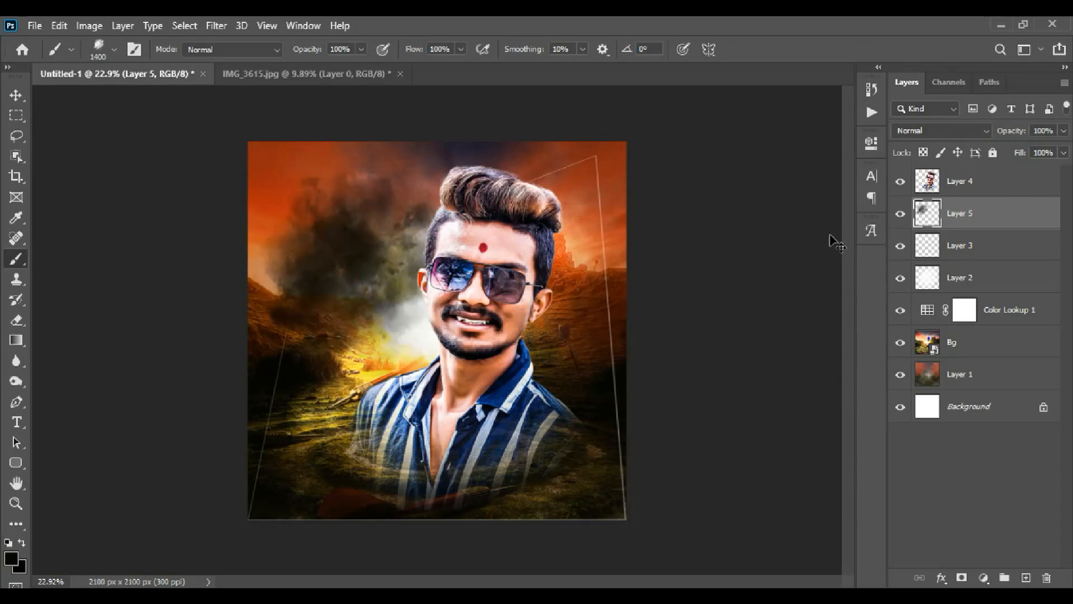
key(ctrl+z)
click(15, 95)
Switch to File Explorer and place the lence flare from the Design png folder, shrunk to sit over the glow beside the man's face.
scroll(498, 293, up, 3)
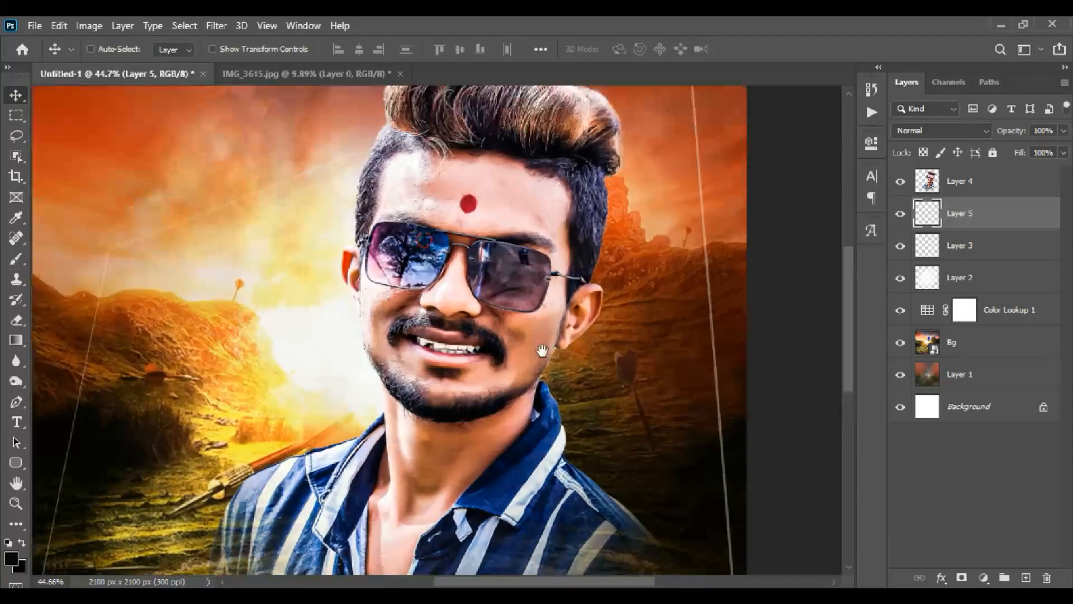
scroll(543, 351, down, 2)
scroll(587, 277, down, 3)
scroll(593, 288, up, 1)
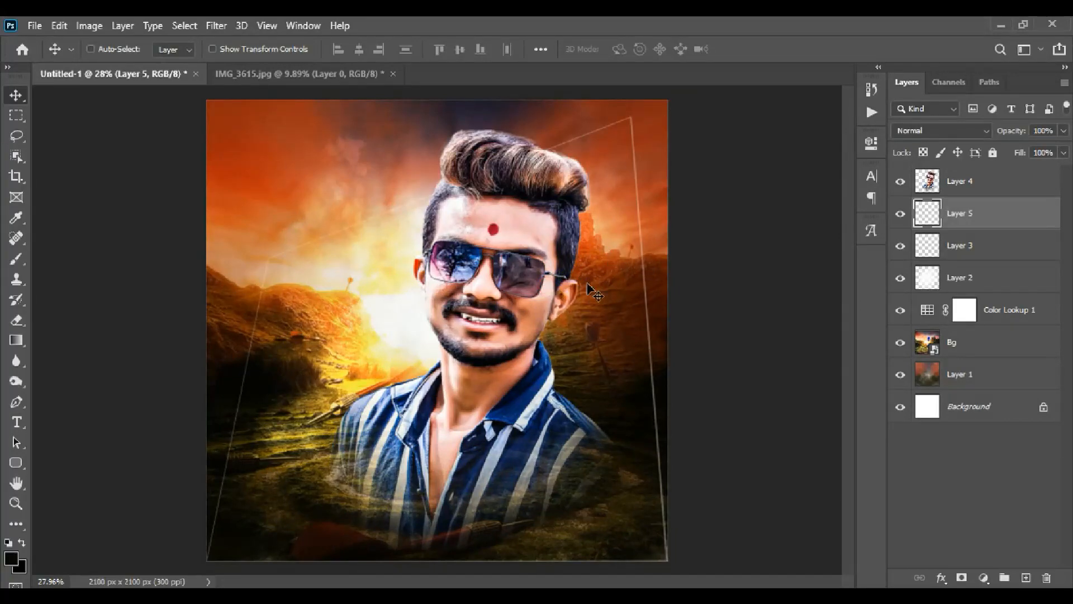
scroll(593, 291, down, 1)
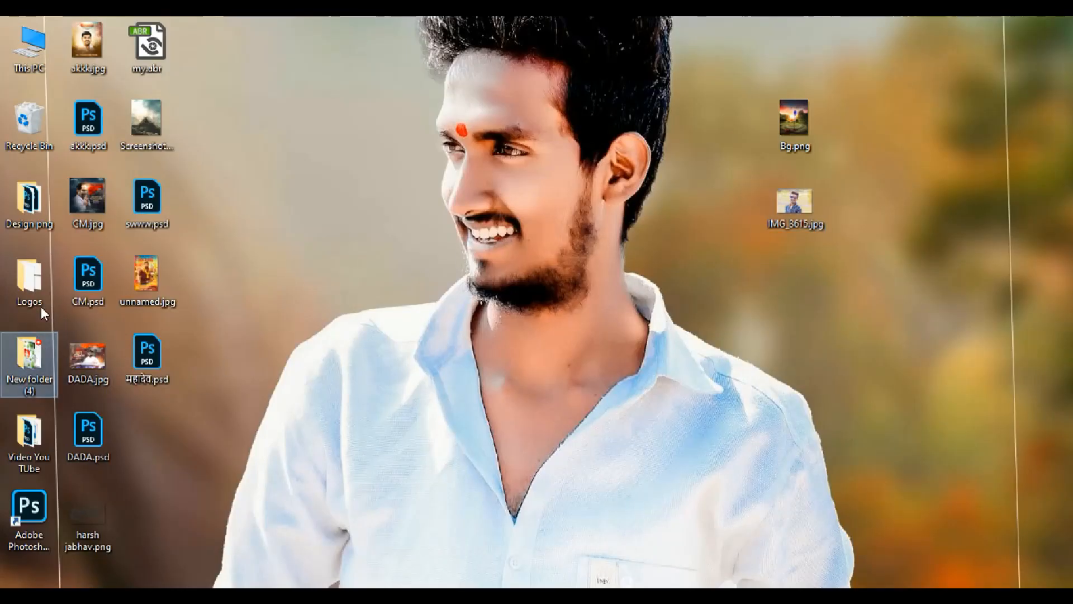
double_click(26, 220)
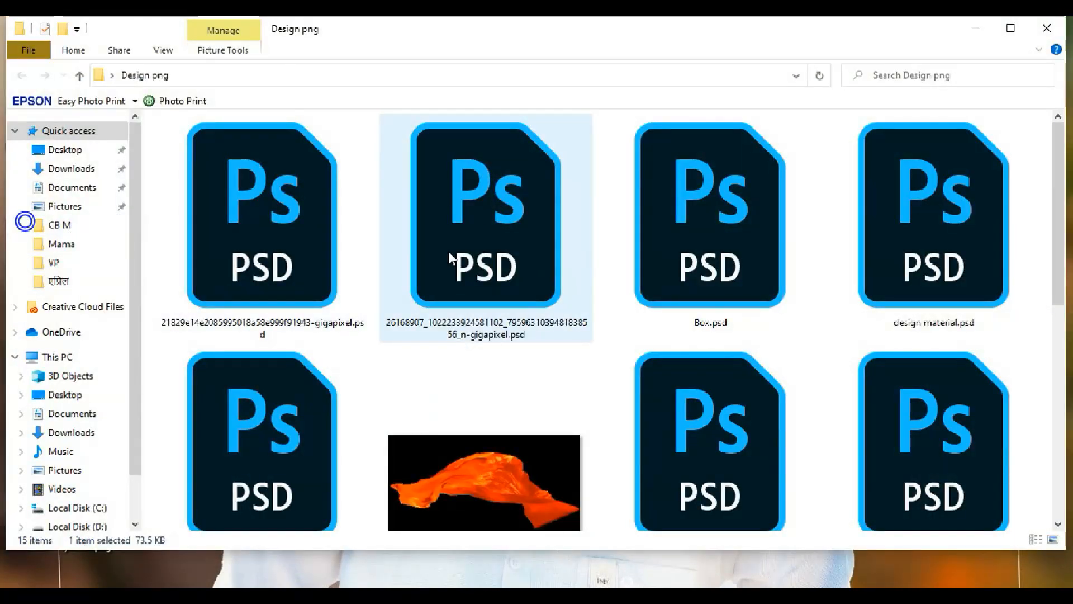
scroll(464, 246, down, 5)
click(339, 197)
drag(260, 192, 615, 571)
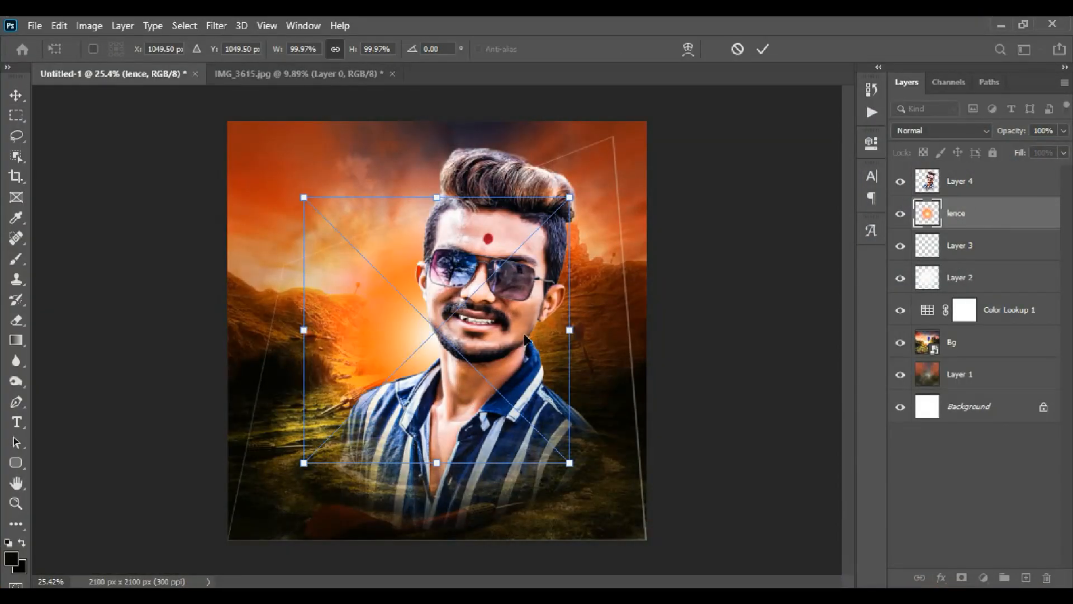
drag(572, 334, 515, 334)
key(Return)
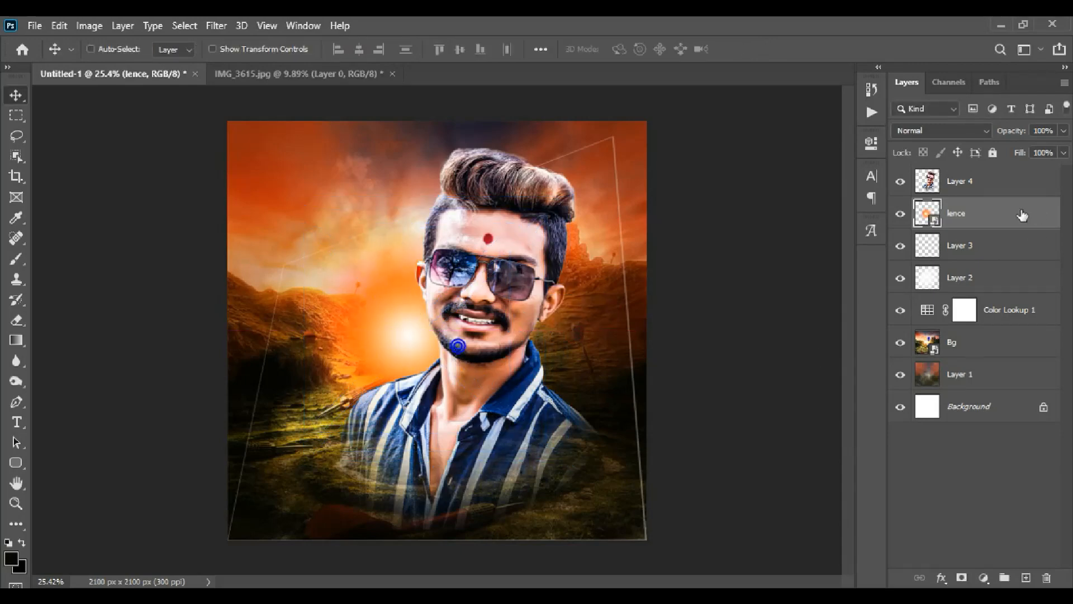
Raise the lence layer above Layer 4, with the flare over the man's chin and collar, in Screen blend mode.
drag(997, 217, 986, 179)
drag(454, 311, 504, 361)
click(924, 128)
click(919, 265)
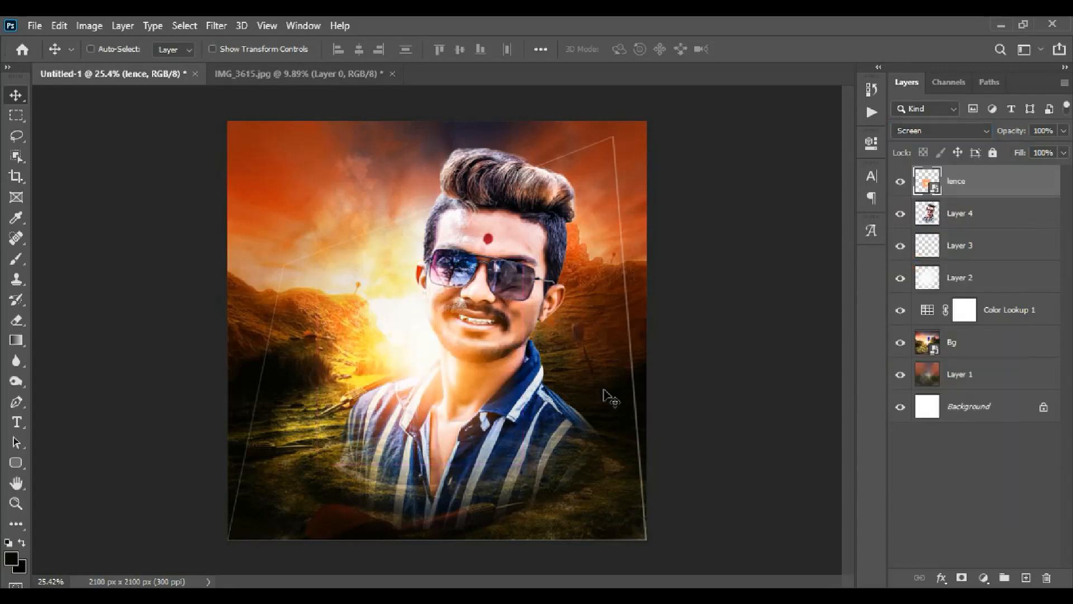
Darken the man's hair on Layer 4 using the Burn tool, with Midtones range and 50% exposure.
scroll(526, 219, up, 5)
drag(529, 209, 574, 333)
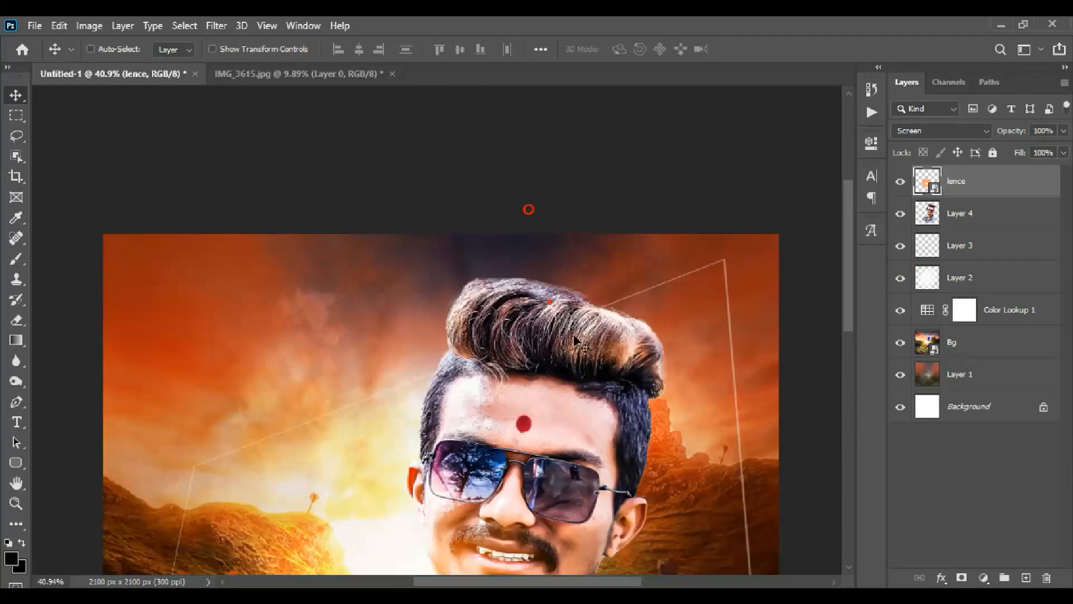
ctrl+click(577, 340)
scroll(622, 374, up, 5)
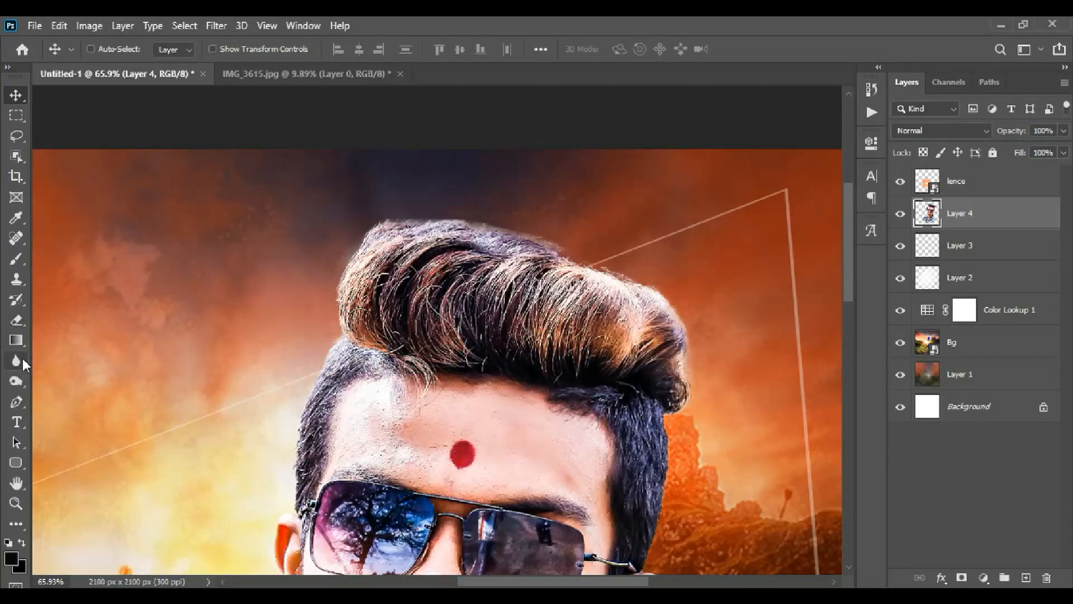
click(16, 382)
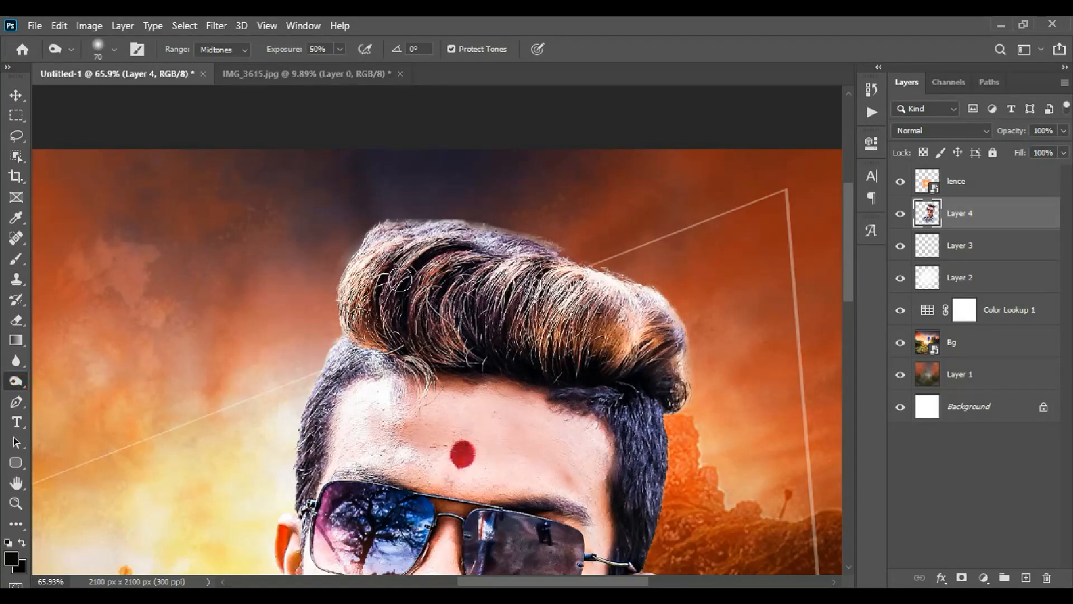
mouse_move(396, 331)
mouse_down()
mouse_move(486, 327)
mouse_move(445, 308)
mouse_move(618, 327)
mouse_move(663, 434)
mouse_up()
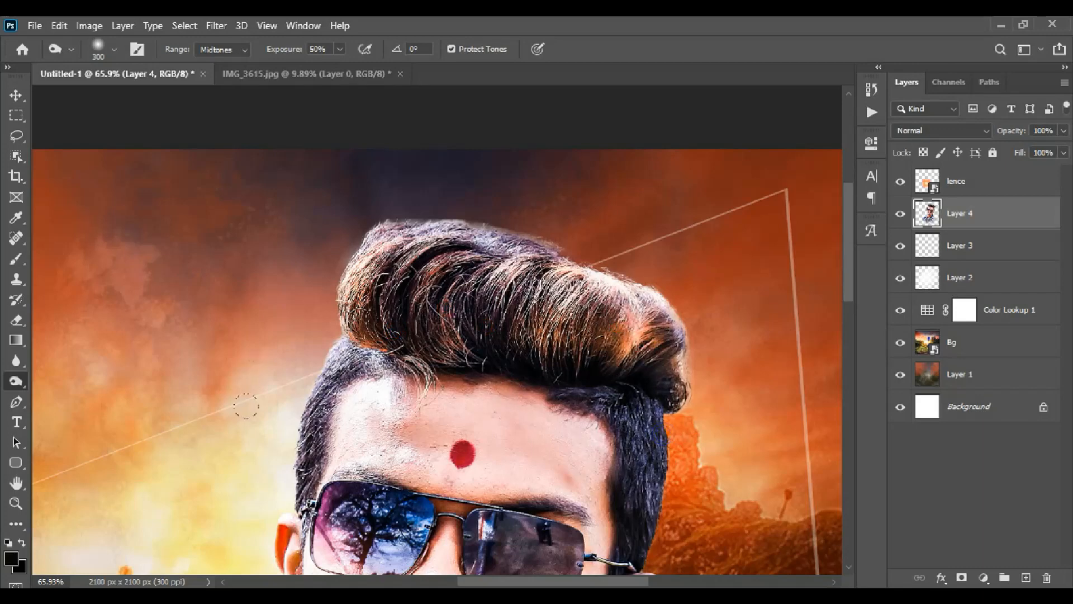
scroll(626, 287, down, 5)
scroll(627, 287, down, 2)
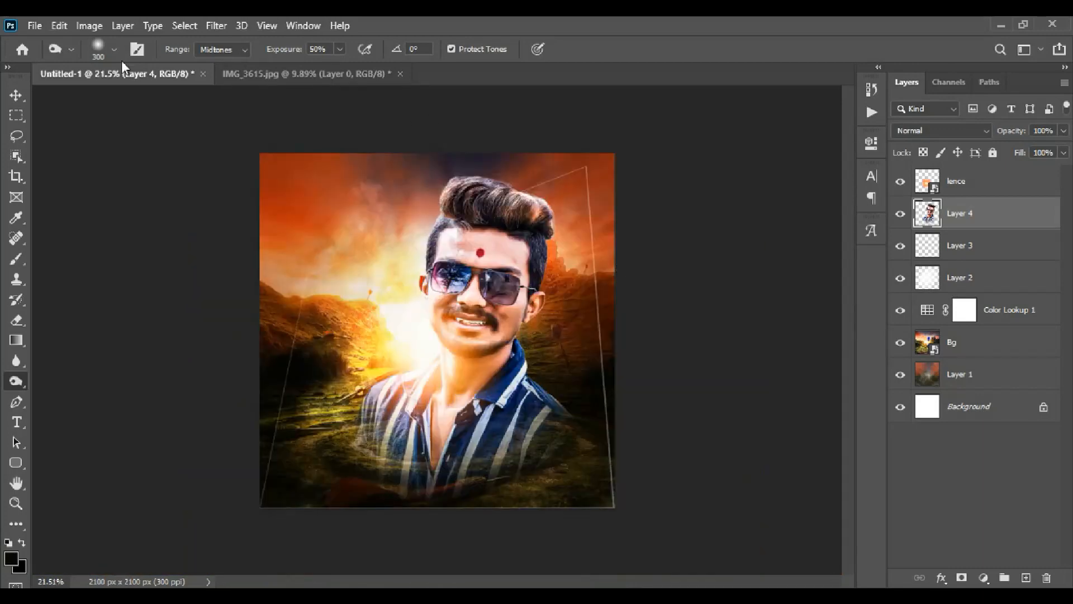
Select the lence layer and shift the flare slightly downward over the man's collar.
click(16, 96)
scroll(444, 323, up, 2)
ctrl+click(423, 407)
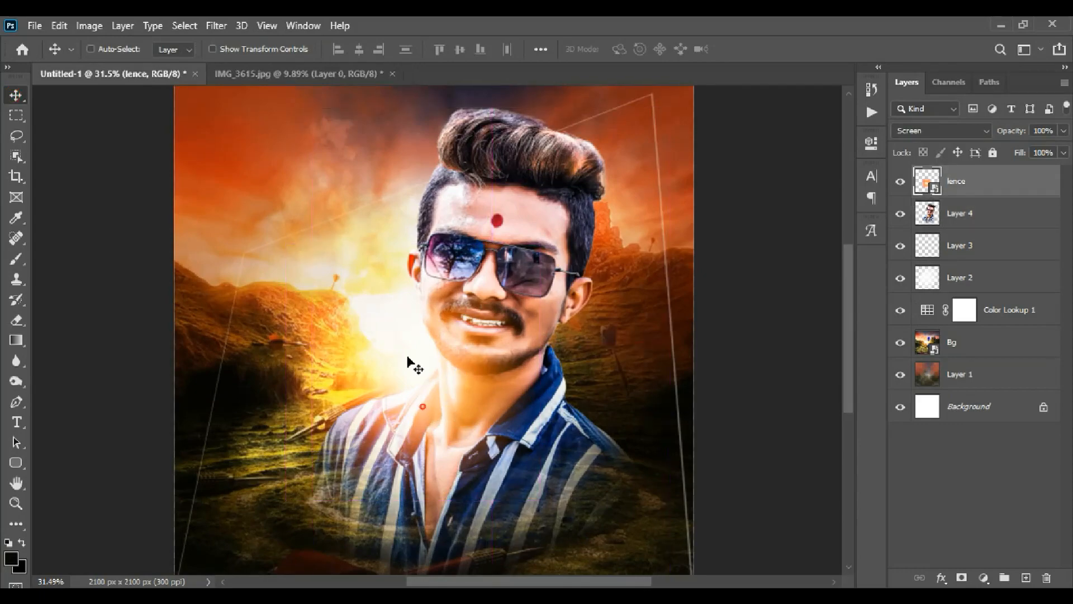
drag(408, 357, 407, 377)
scroll(518, 370, down, 5)
scroll(378, 151, up, 5)
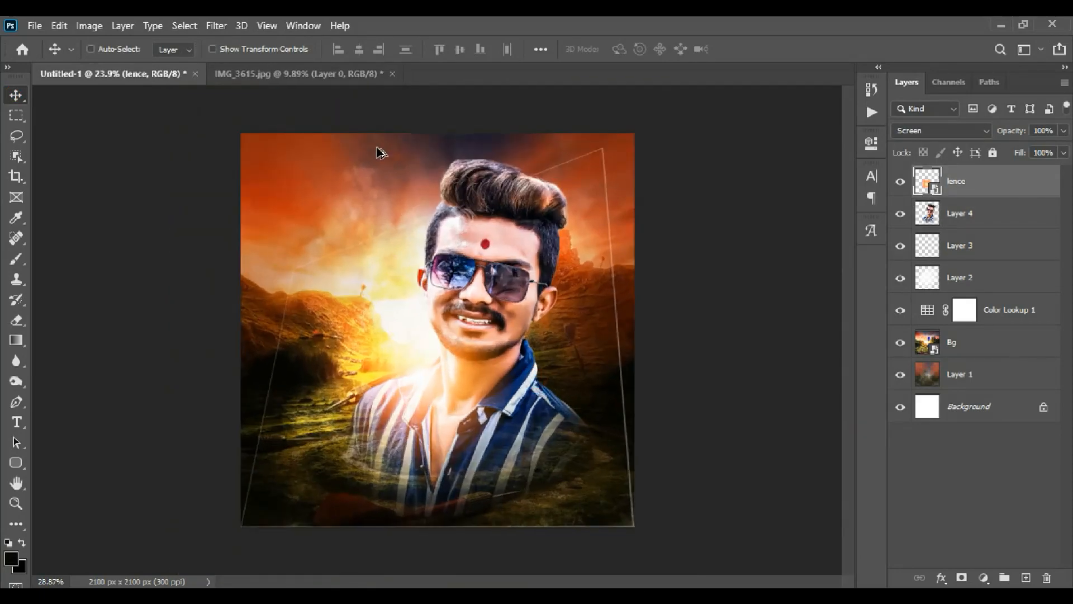
Switch to the browser's ShreeDev 0714 converter, enter the man's name in Devanagari on two lines, convert it to Shree Dev0714 and copy the output.
drag(417, 179, 473, 239)
scroll(413, 281, up, 5)
drag(398, 252, 475, 271)
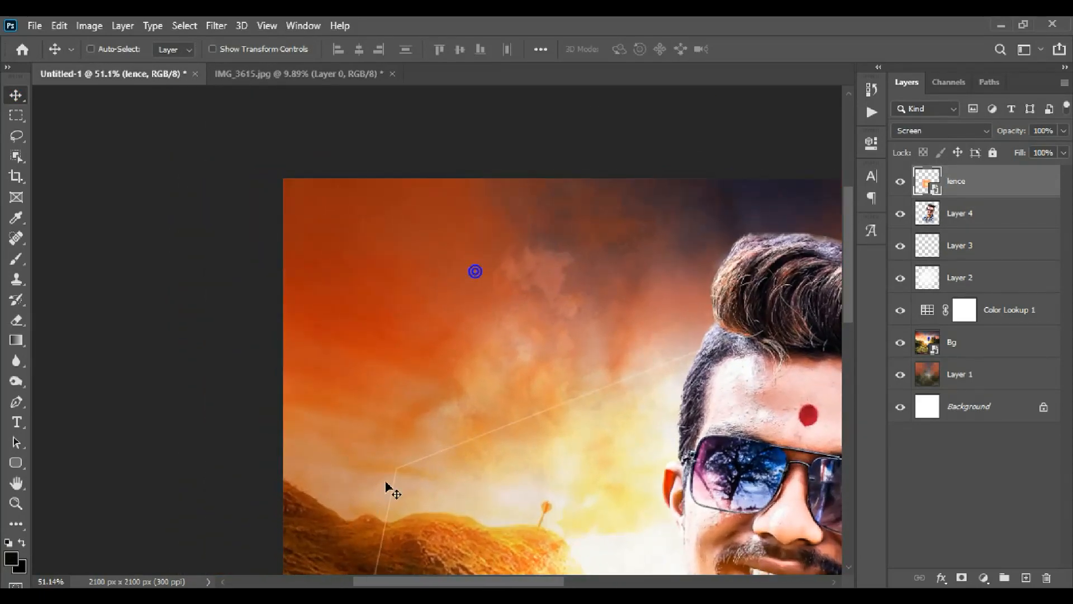
scroll(489, 505, down, 3)
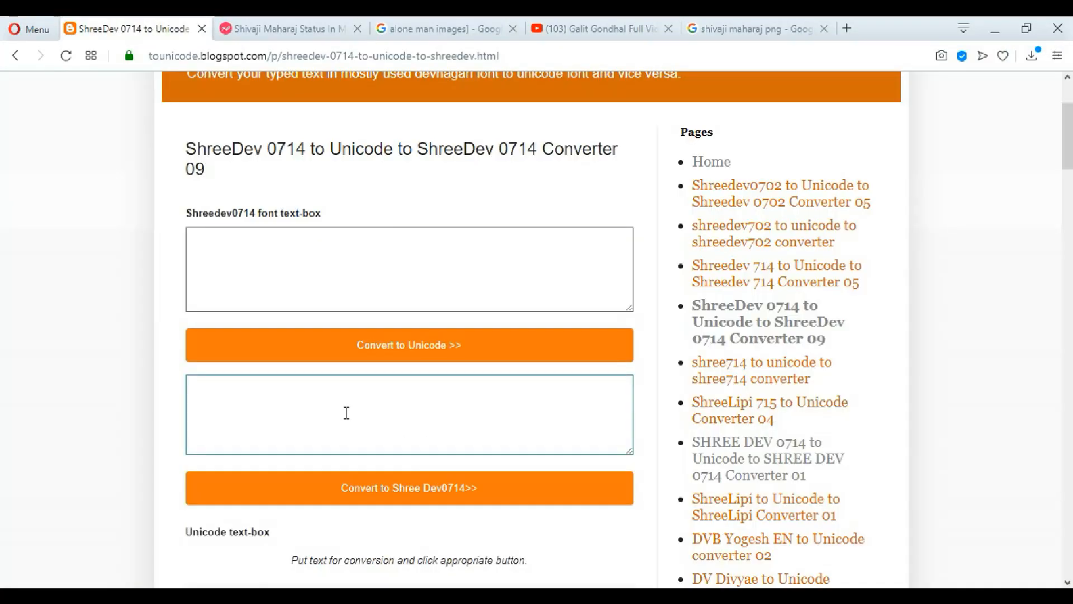
click(345, 412)
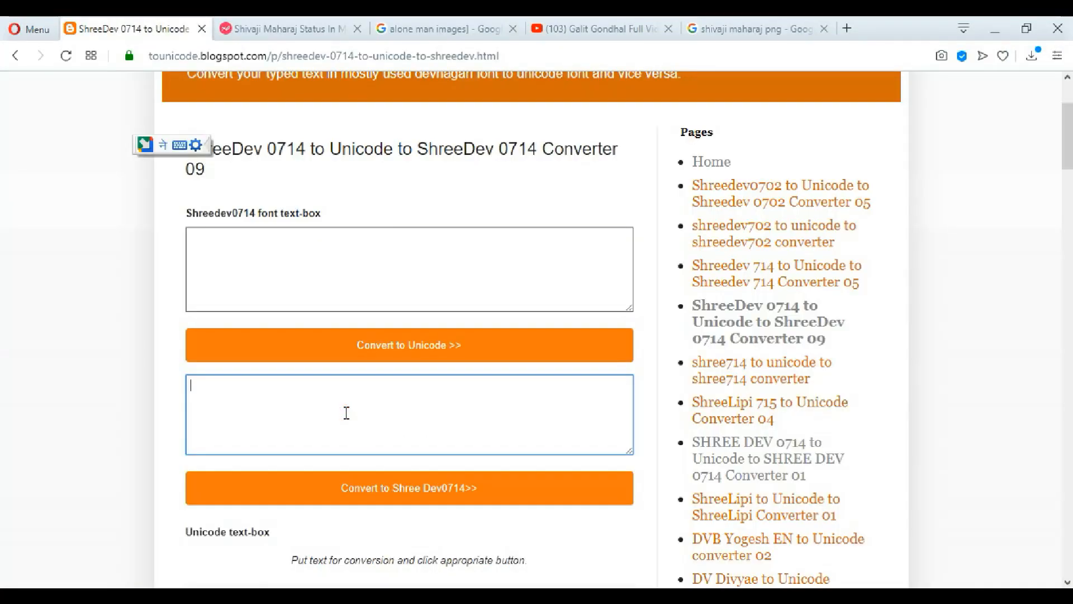
text(kunal bhau)
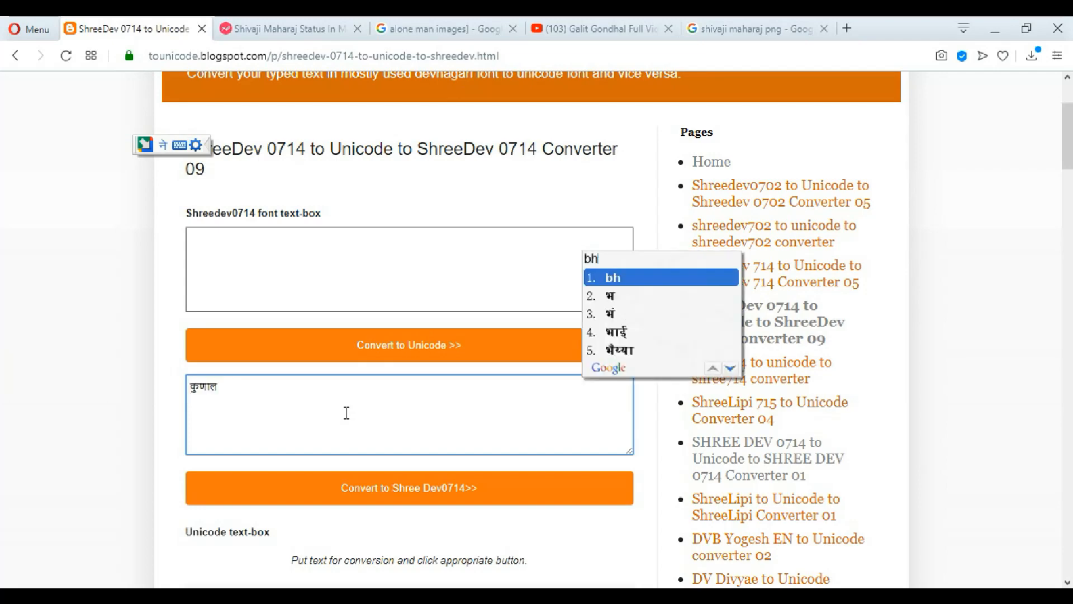
click(345, 490)
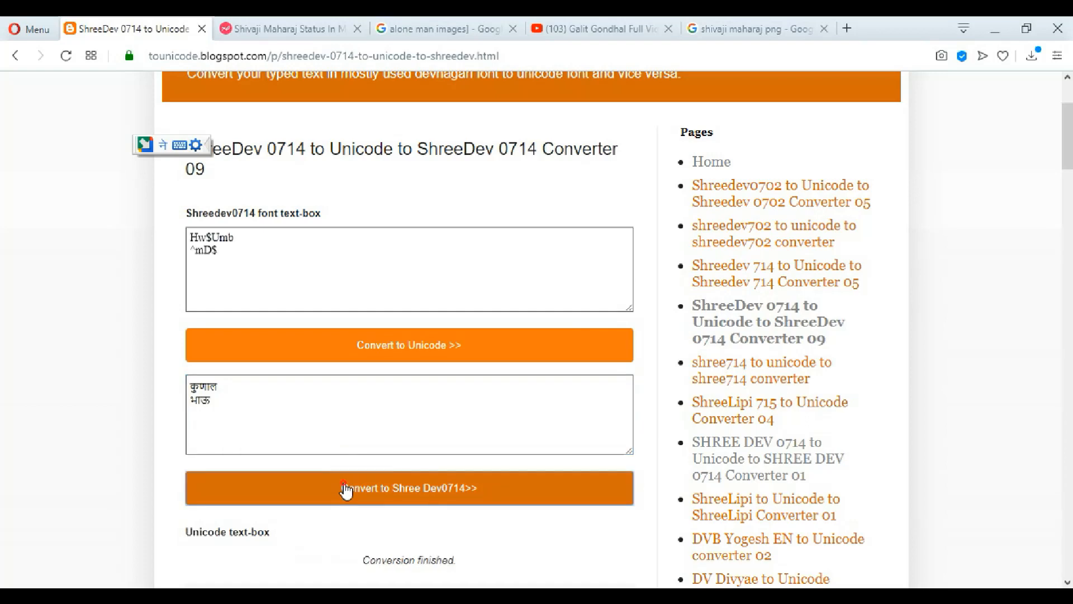
click(254, 270)
key(ctrl+c)
key(BackSpace)
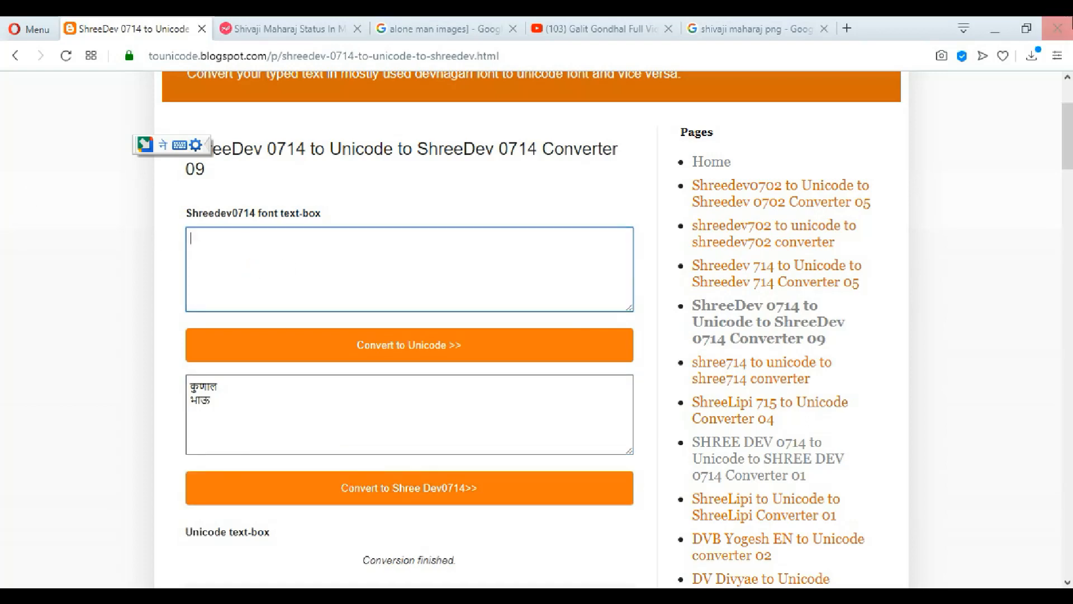
Switch back to Photoshop and paste the converted name as a new text layer in the artwork's upper-left area.
click(993, 29)
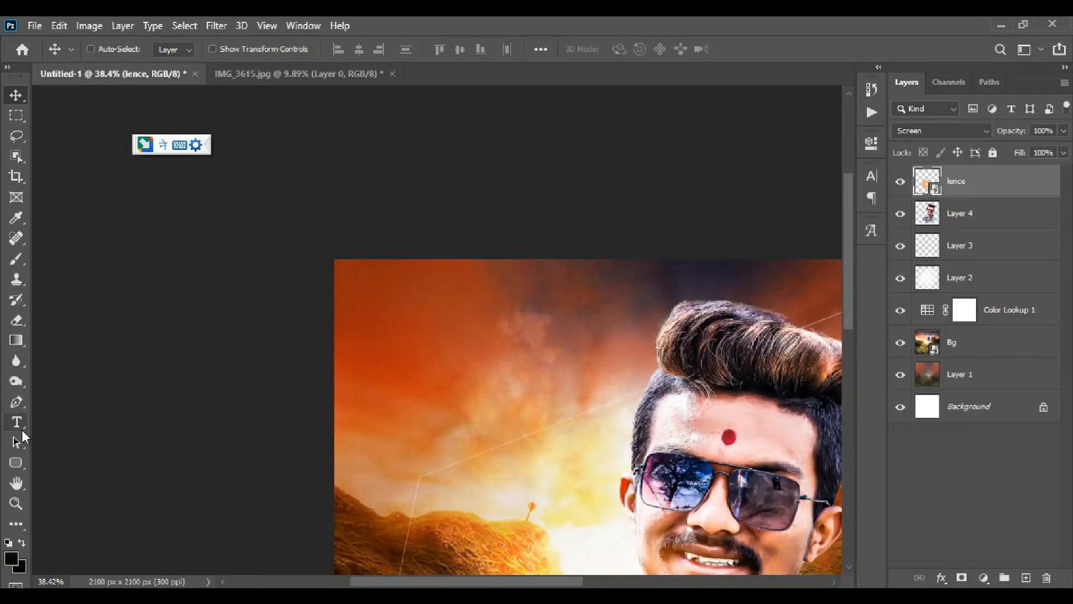
click(20, 426)
click(378, 335)
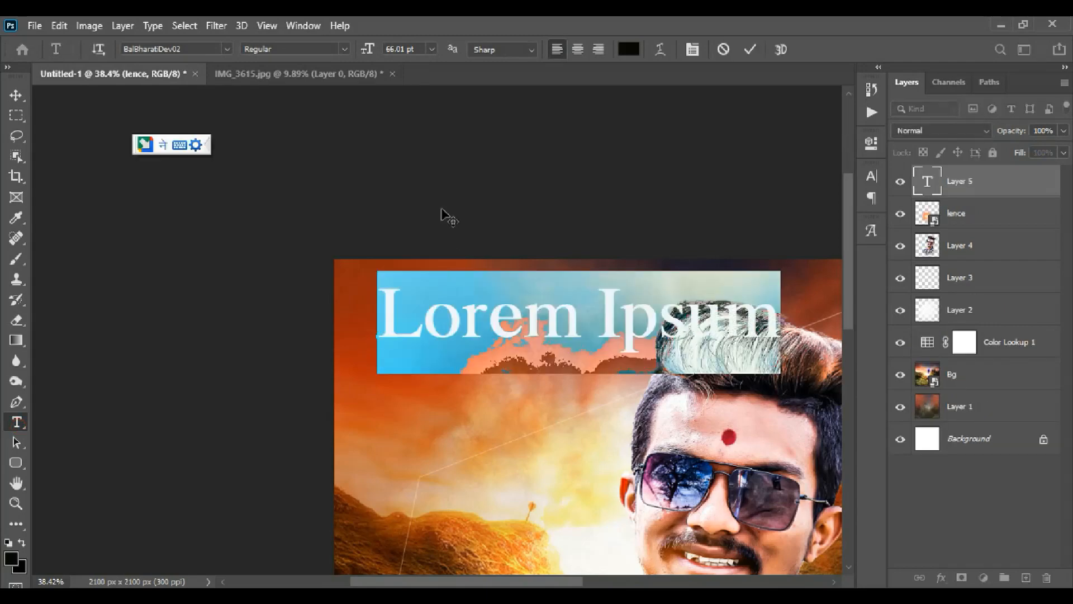
key(ctrl+v)
key(ctrl+a)
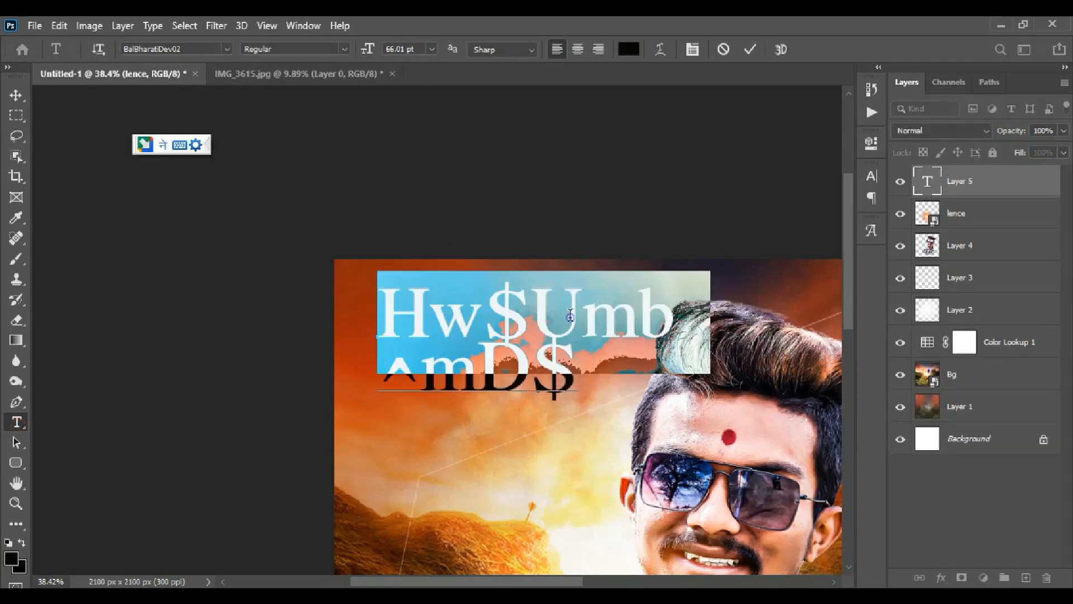
Set the name text's color to white (ffffff) and its font to SHREE-DEV7-4955.
click(629, 49)
text(ffffff)
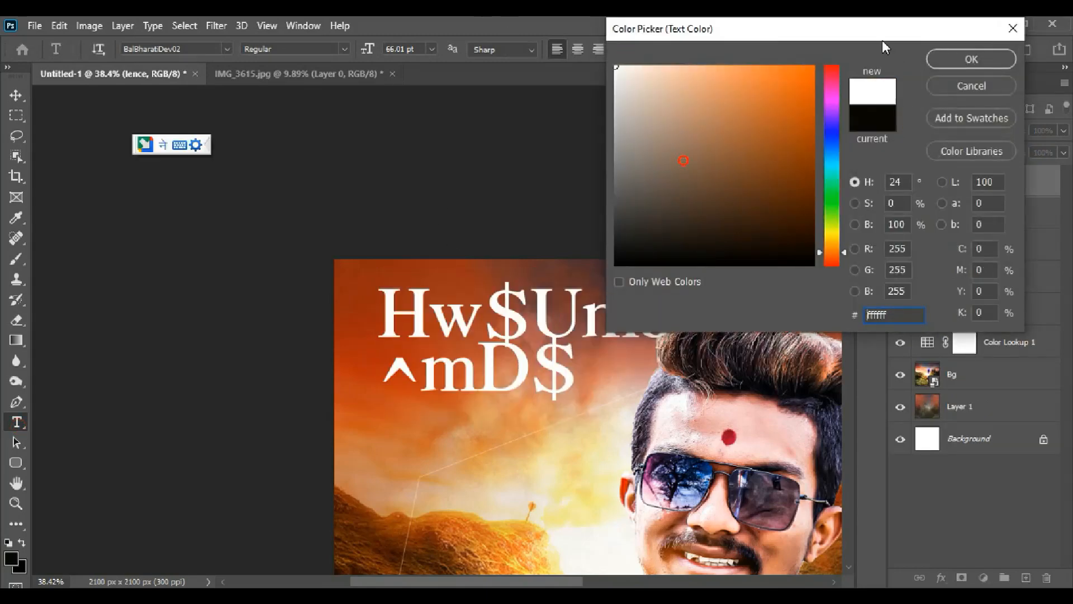
click(971, 59)
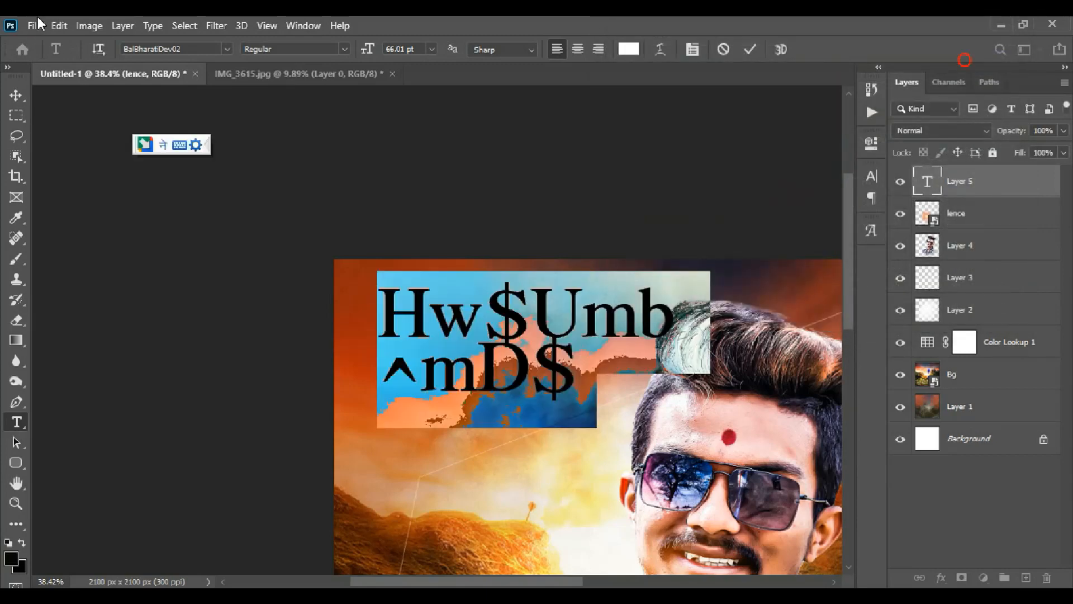
click(227, 50)
click(402, 158)
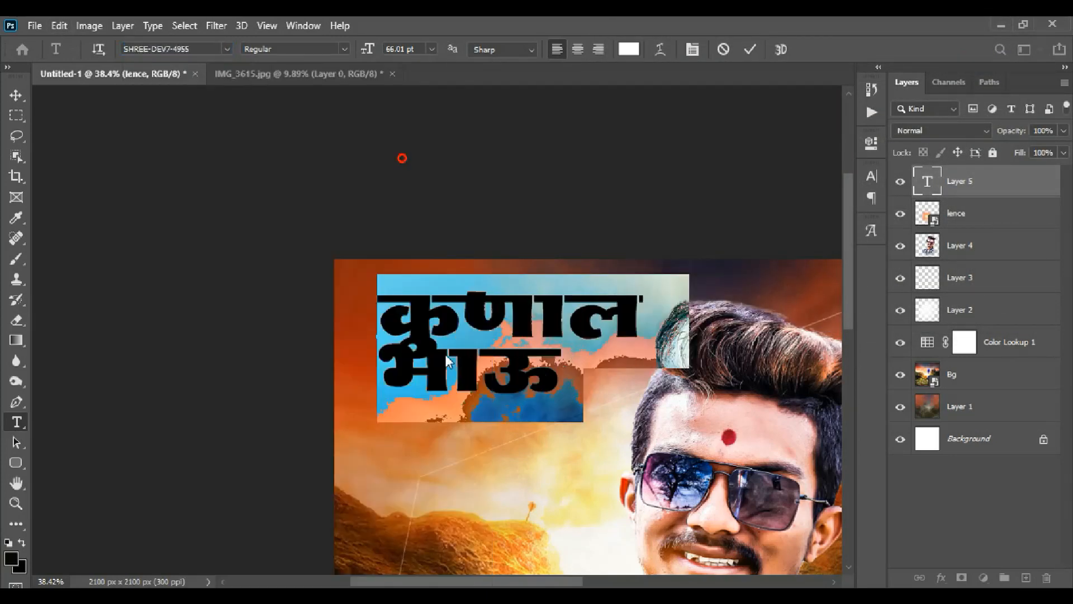
Indent the name's second line beneath the first and tighten the leading to 37.06 pt.
click(387, 373)
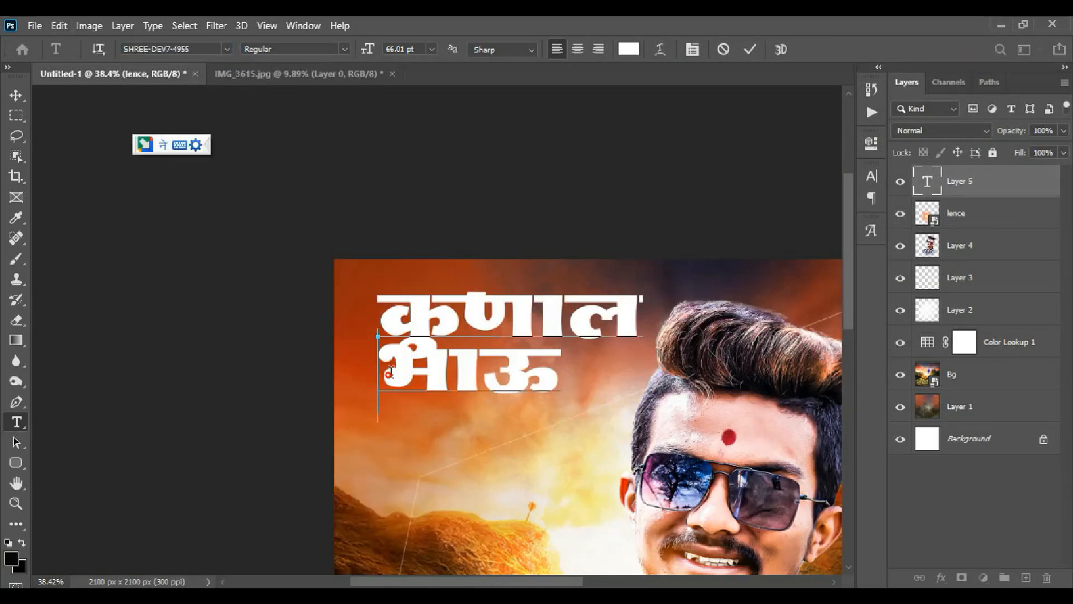
triple_click(536, 360)
double_click(537, 360)
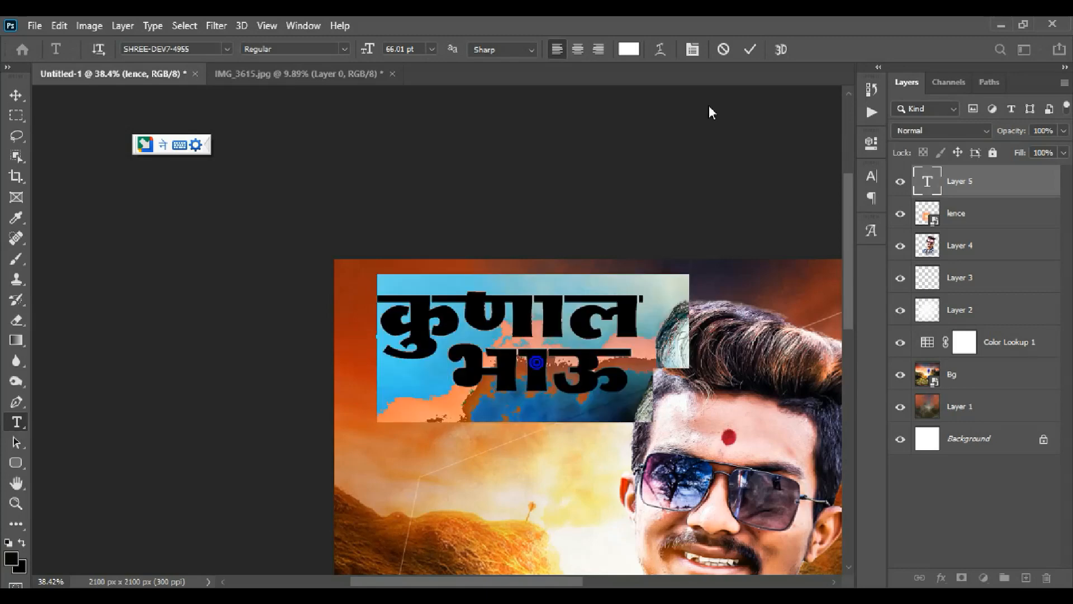
click(693, 49)
drag(786, 221, 781, 222)
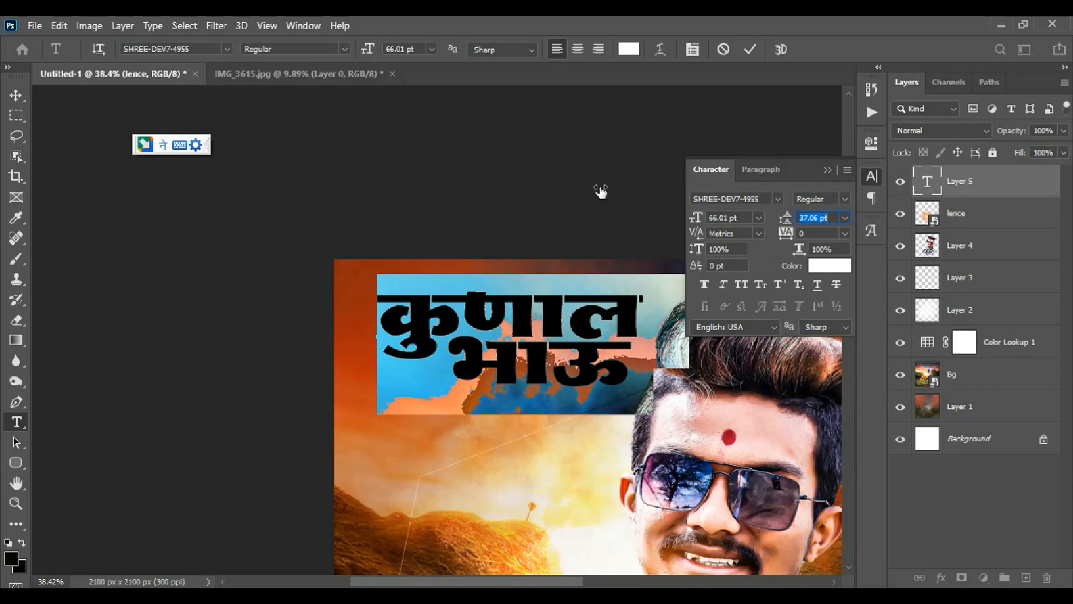
Scale the name text down slightly with Free Transform and position it in the artwork's upper-left area, clear of the hair.
click(16, 97)
scroll(546, 318, down, 3)
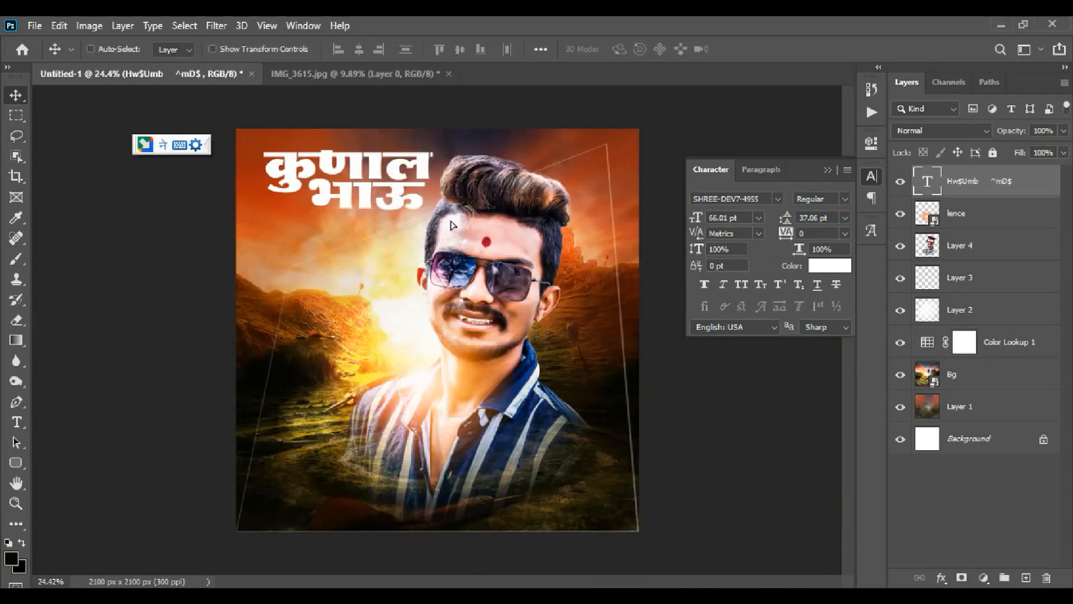
drag(461, 218, 420, 186)
key(ctrl+t)
drag(340, 183, 396, 291)
key(Return)
scroll(418, 239, down, 6)
drag(366, 250, 429, 267)
scroll(421, 222, up, 10)
Narrow the name text horizontally to about 97% width and nudge it slightly in the sky area.
key(ctrl+t)
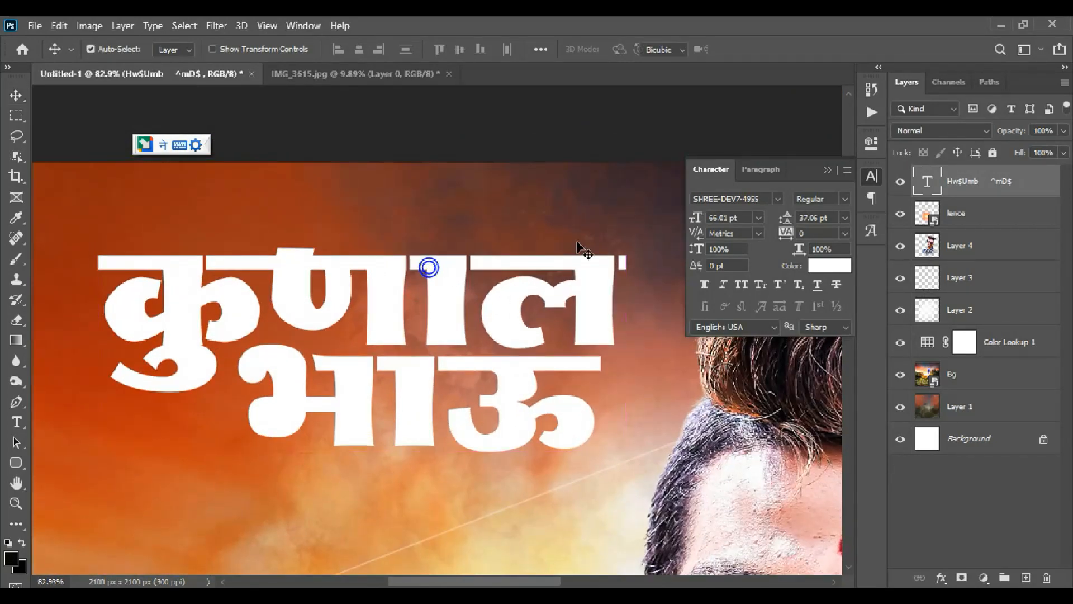
drag(671, 368, 652, 364)
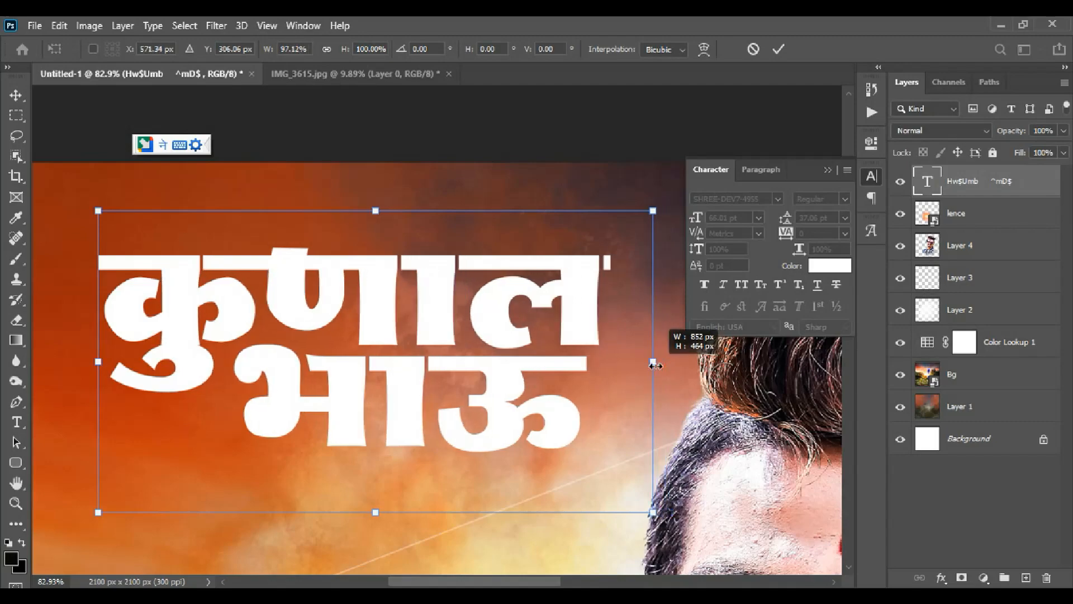
key(Return)
scroll(514, 356, down, 6)
drag(404, 246, 399, 250)
scroll(397, 241, up, 5)
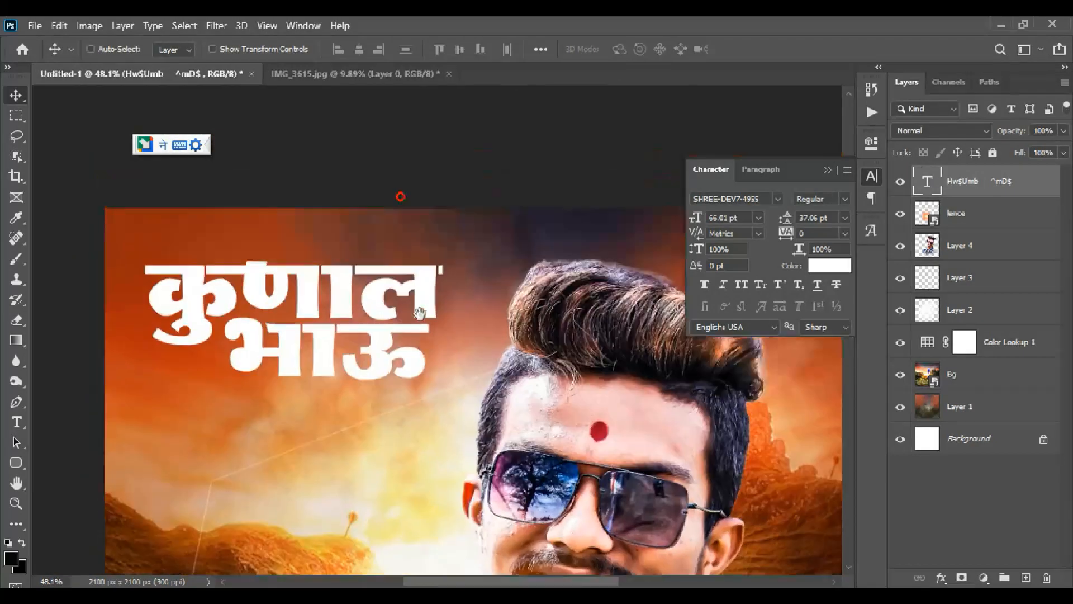
Tilt the name text with Free Transform so both lines rise toward the man's hair, and reposition it beside his head.
key(ctrl+t)
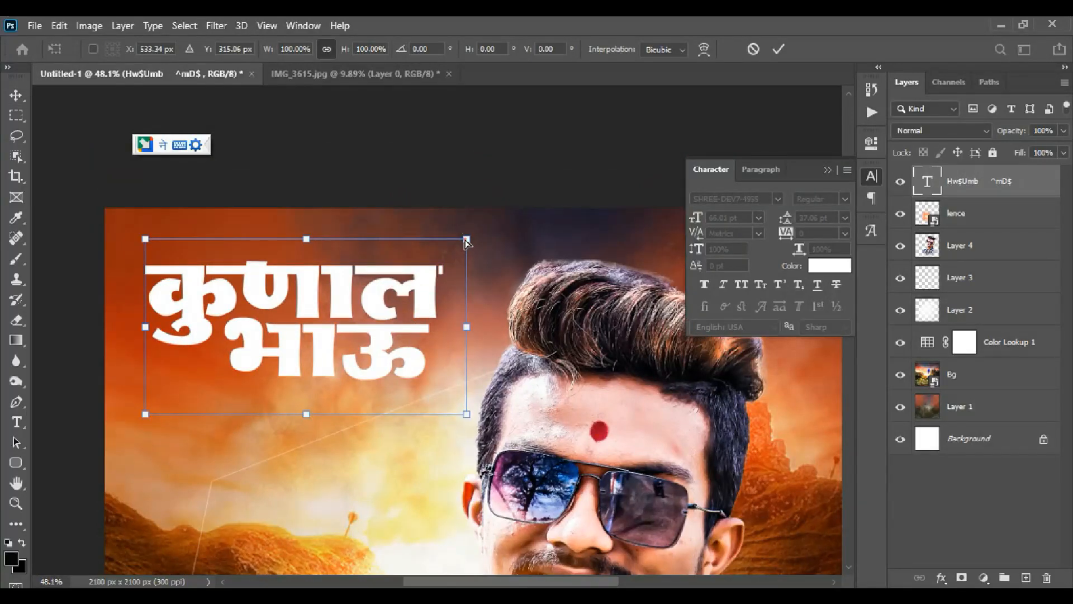
drag(467, 240, 436, 206)
drag(362, 300, 387, 332)
key(Return)
key(ctrl+0)
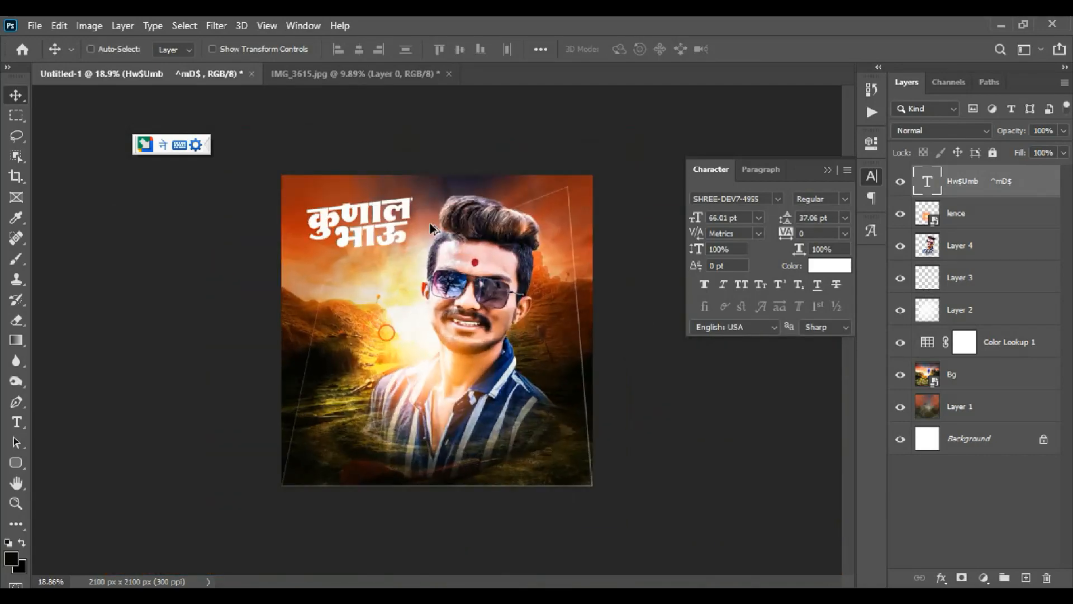
Start a new text layer above the tilted name and set its font to BalBharatiDev02.
scroll(384, 226, up, 6)
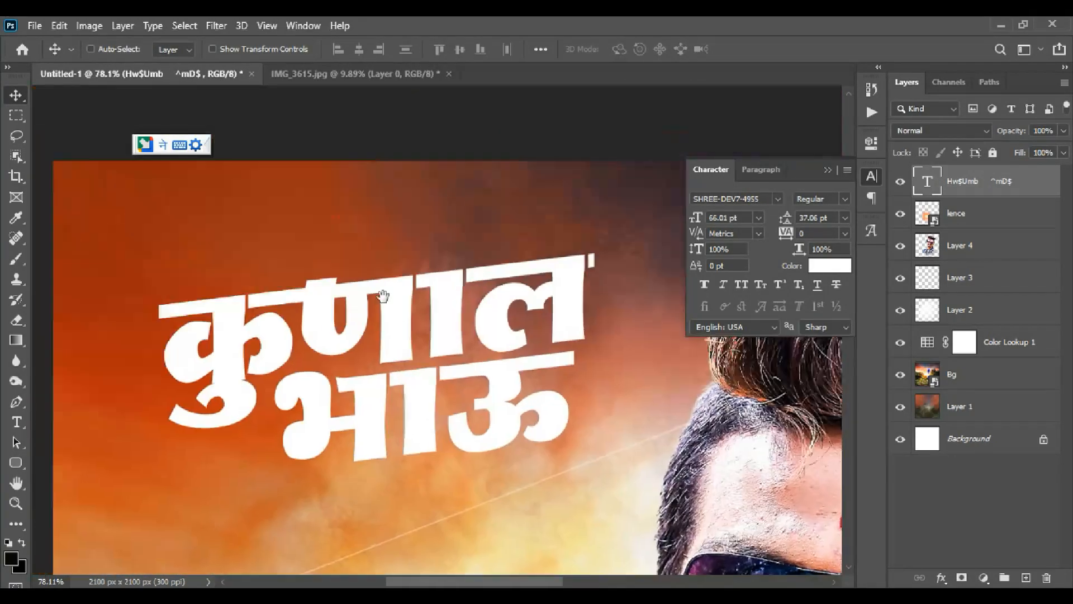
scroll(384, 296, down, 1)
key(t)
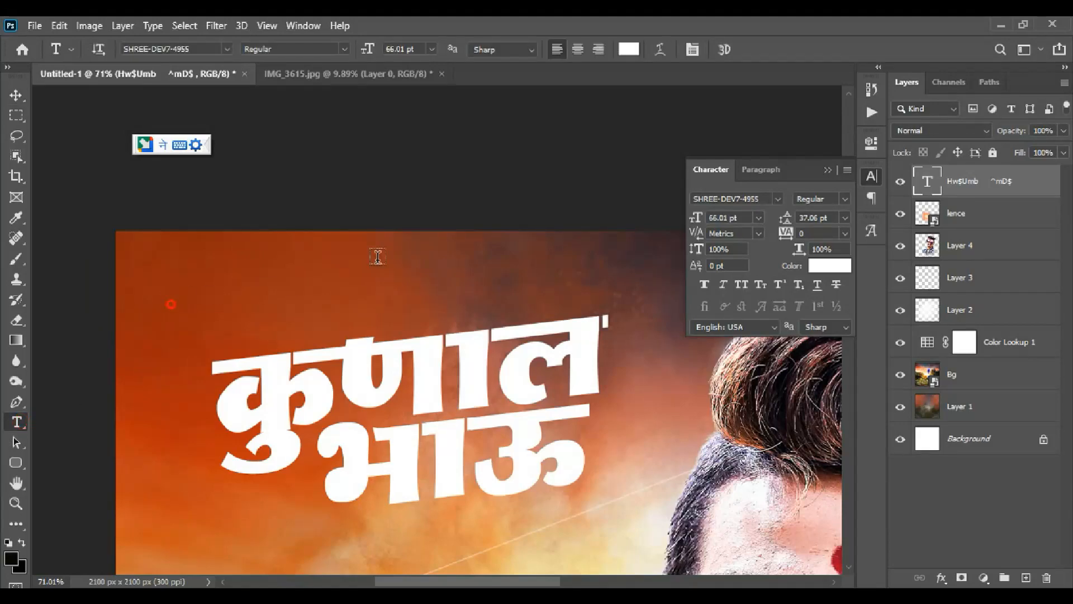
click(378, 257)
click(228, 50)
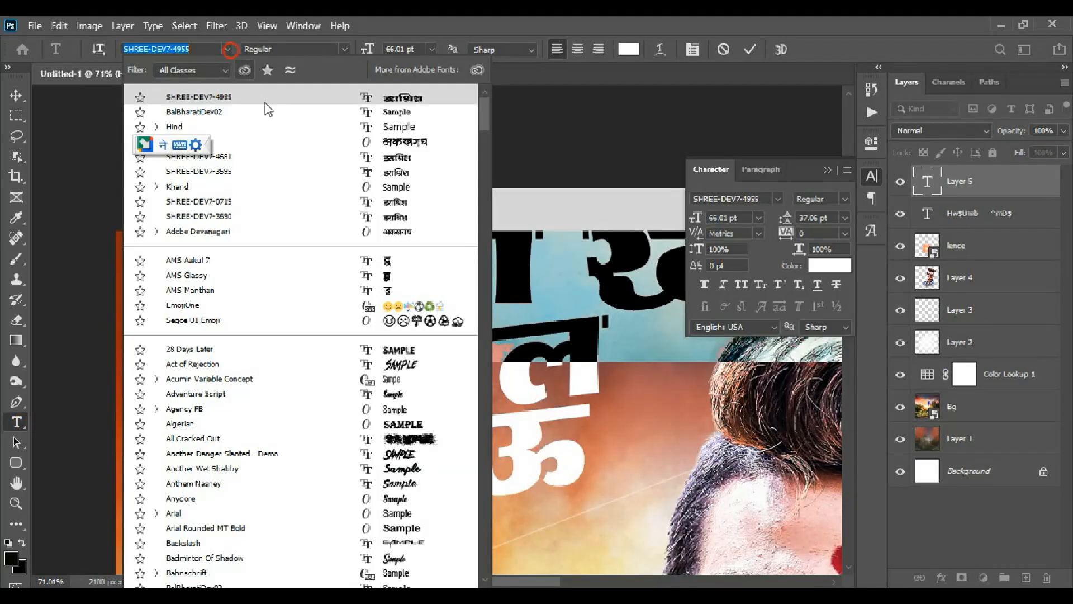
click(271, 113)
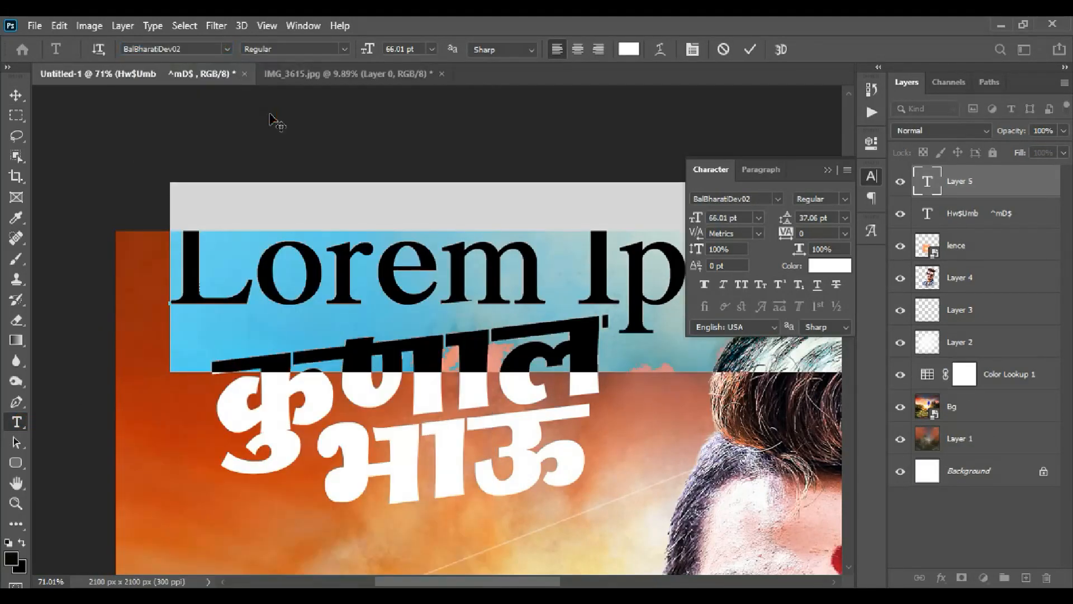
Enter a Devanagari line beginning "आमच लाड" on the new text layer using phonetic transliteration.
key(alt+shift)
text(aamch )
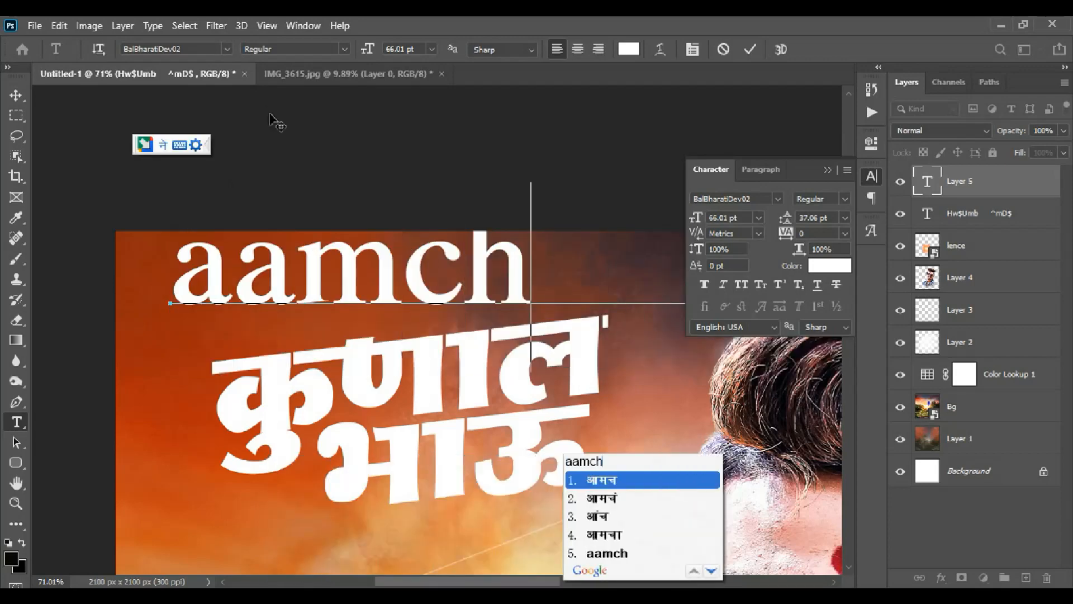
text(ladk)
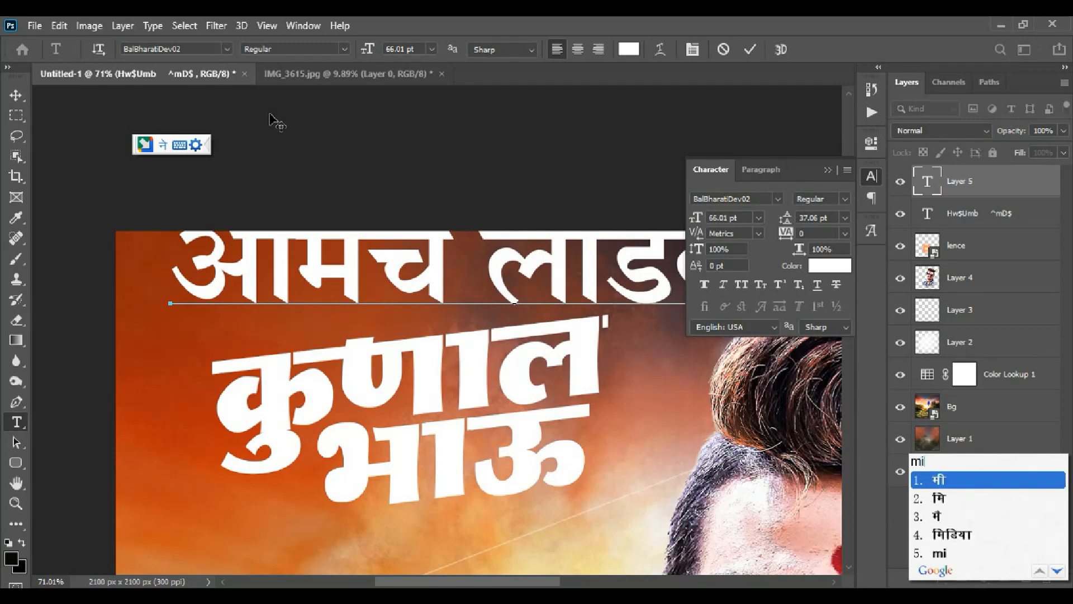
key(space)
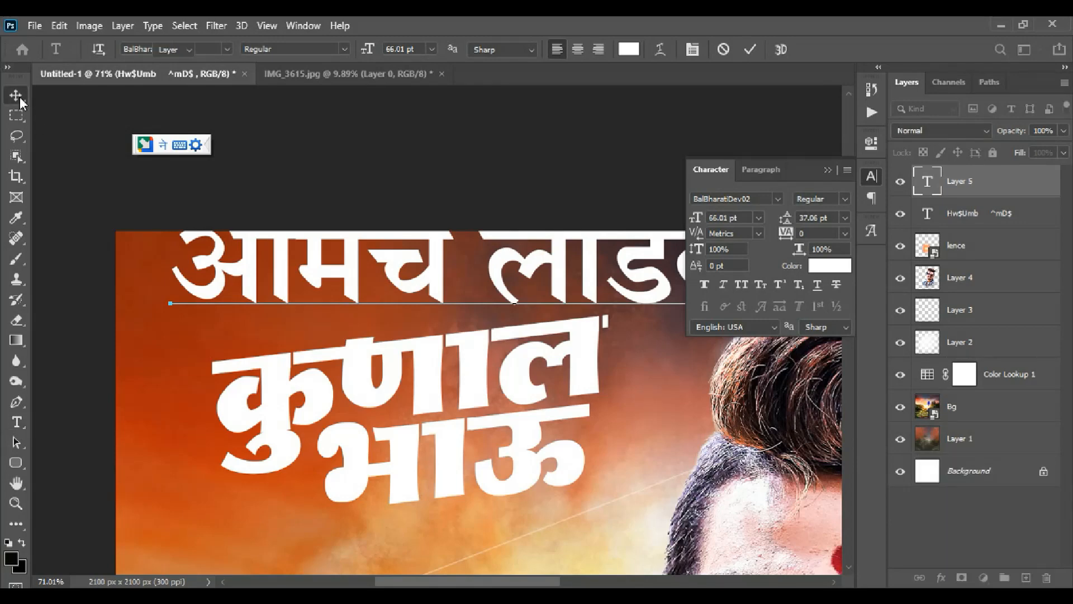
Commit the line "आमचे लाडके मित्र", shrink it to about 39% width and 43% height, and tilt it parallel to the name text.
click(21, 102)
scroll(354, 260, down, 3)
drag(417, 249, 340, 291)
key(ctrl+t)
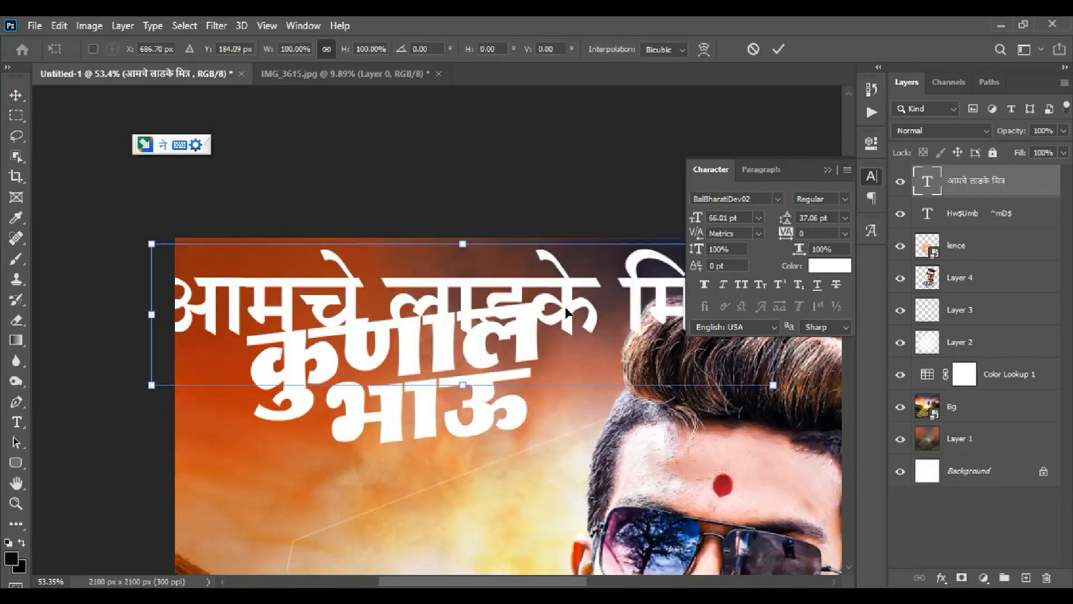
scroll(565, 311, down, 5)
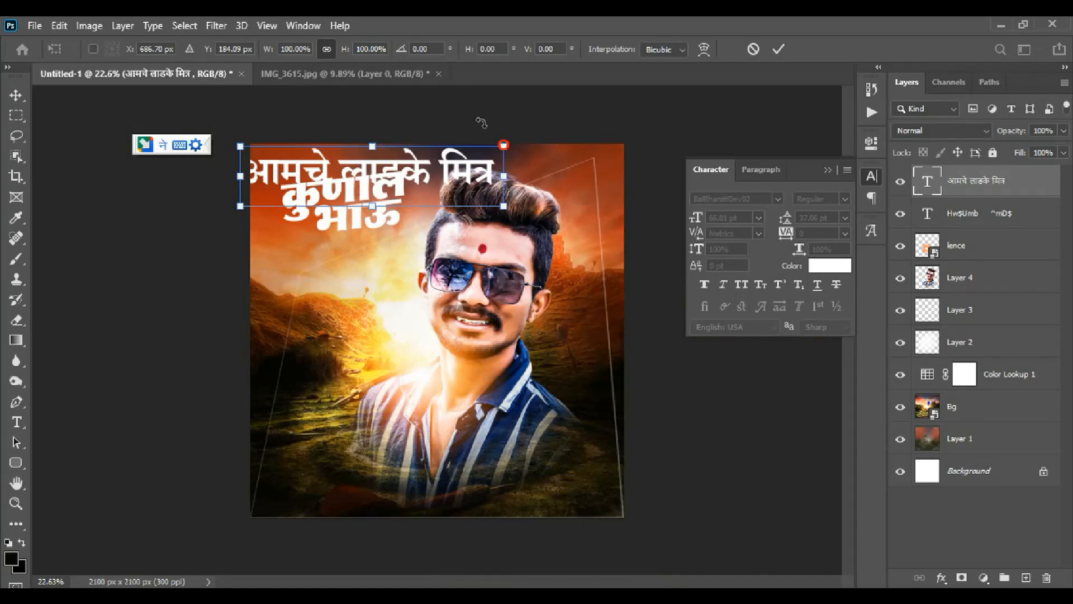
drag(504, 151, 347, 167)
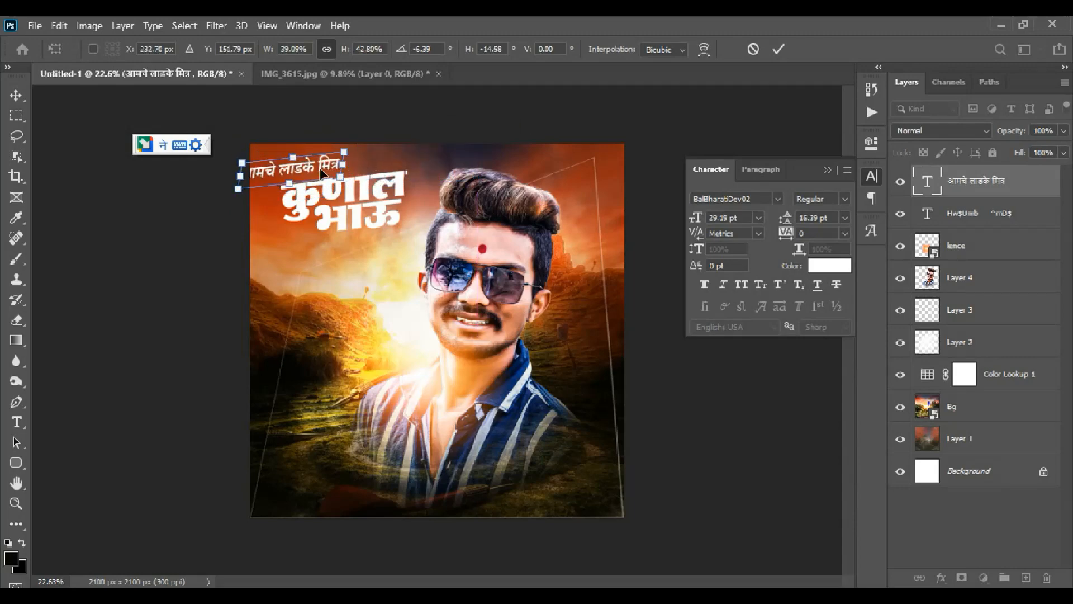
key(v)
Place the tilted "आमचे लाडके मित्र" line directly above the start of the name and scale it to about 74%.
scroll(302, 162, up, 5)
scroll(280, 252, up, 3)
drag(274, 316, 364, 302)
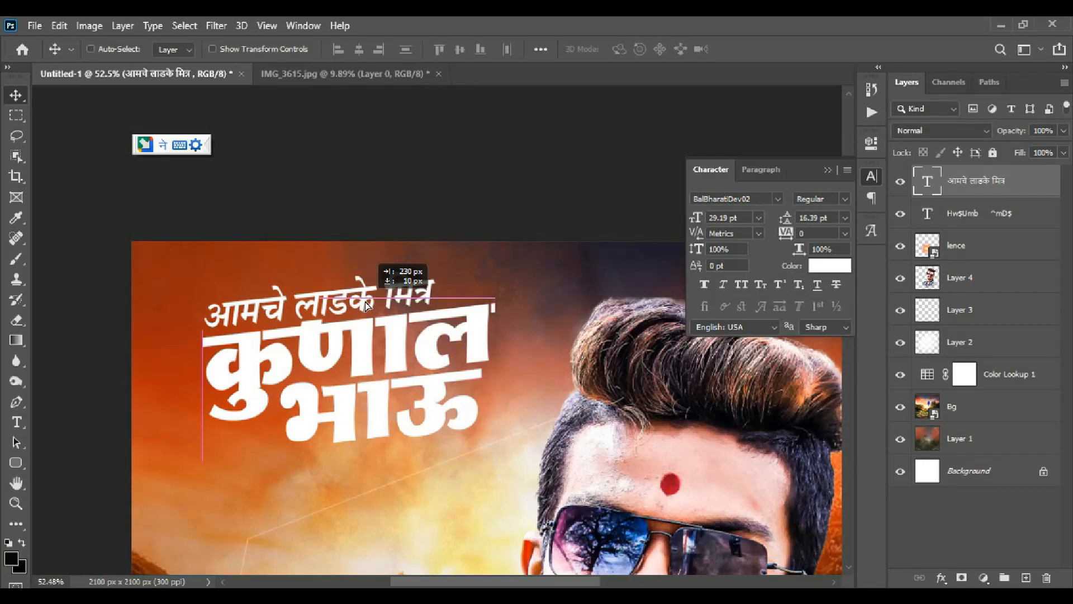
scroll(364, 302, up, 2)
key(ctrl+t)
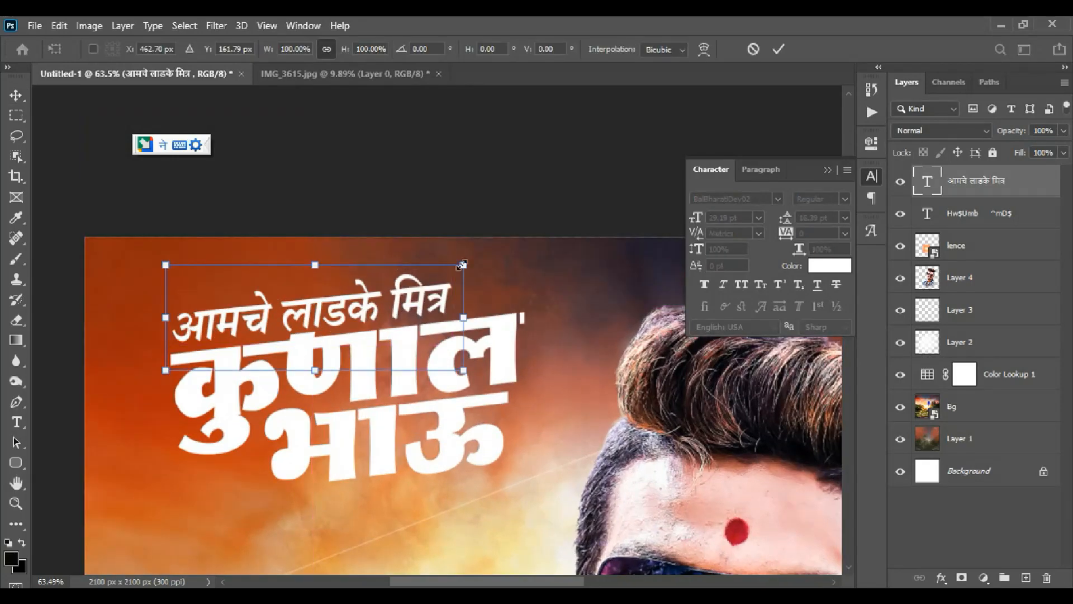
drag(462, 264, 388, 291)
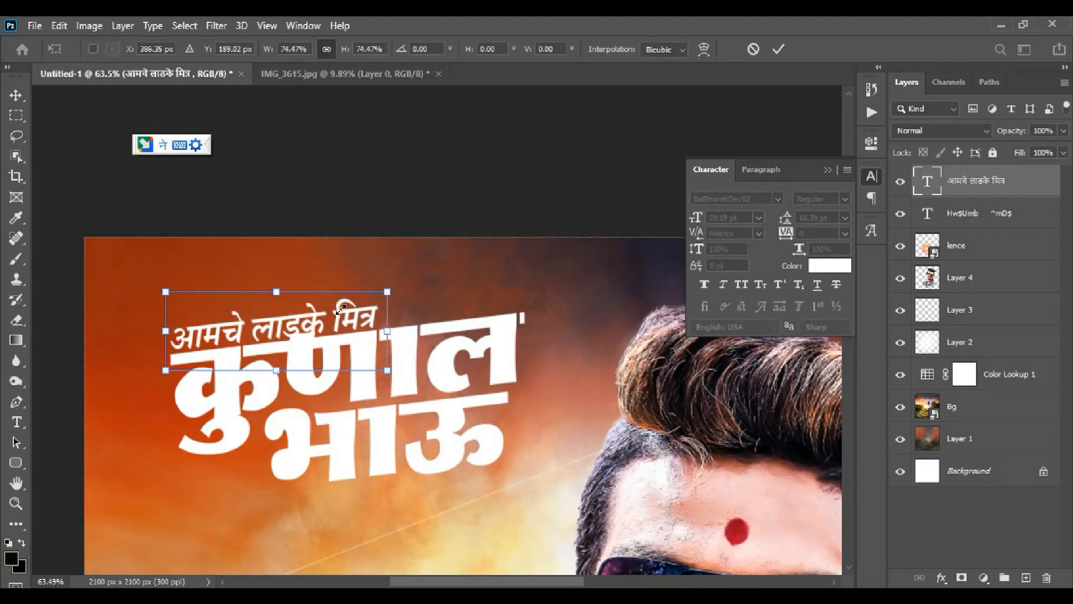
key(Return)
scroll(311, 313, up, 2)
scroll(268, 330, down, 1)
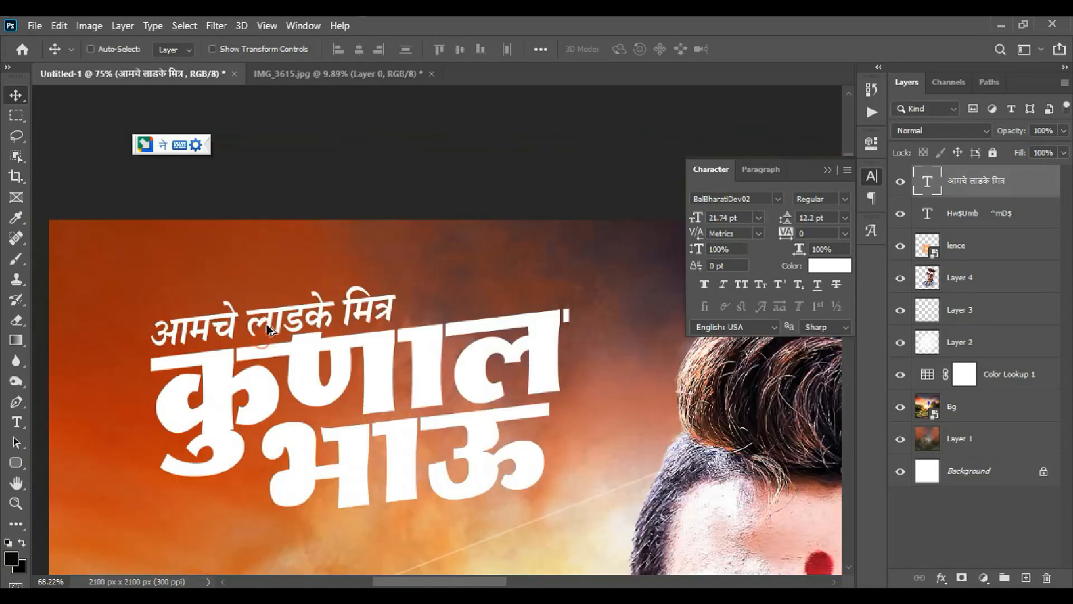
Duplicate the small line below the name and replace its text with the centred two-line greeting "आपणांस उदंड आयुष्याच्या अनंत शुभेच्छा ..!".
scroll(269, 330, down, 4)
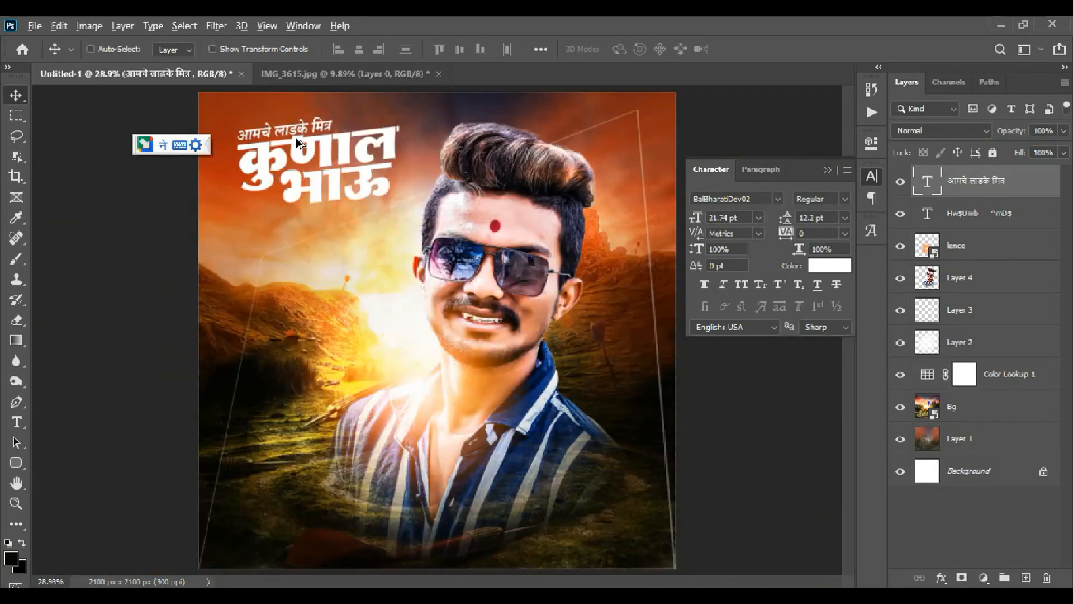
drag(287, 149, 310, 220)
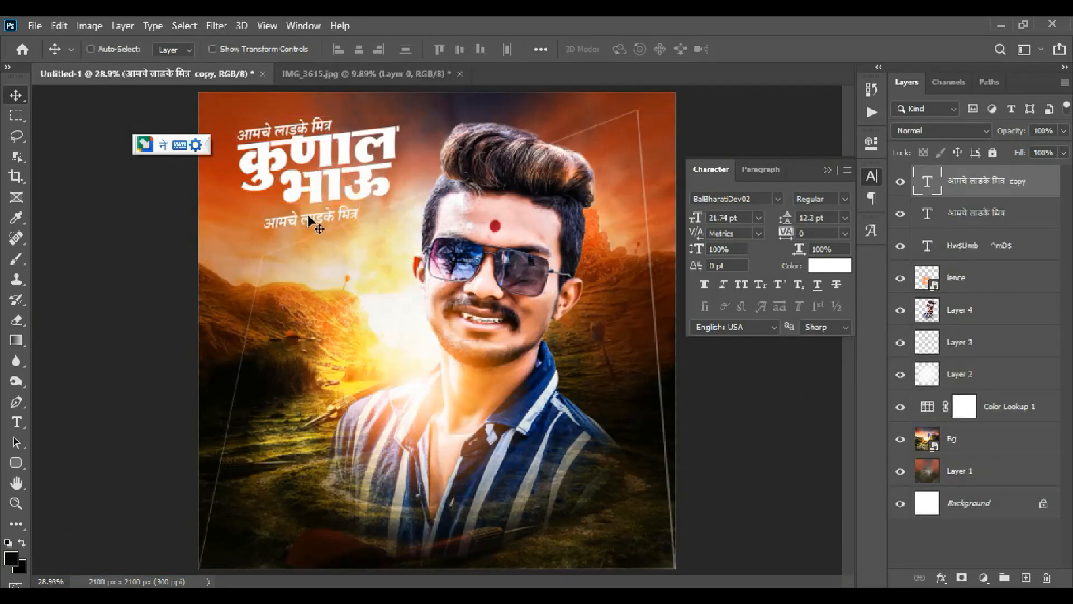
triple_click(323, 213)
text(aapnans )
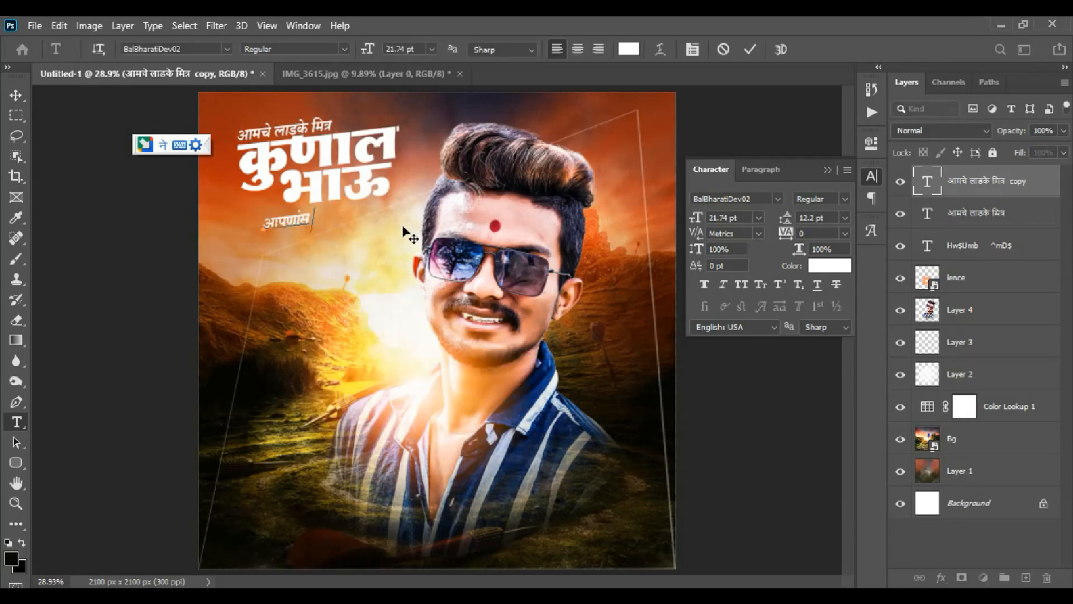
text(udand aayushya)
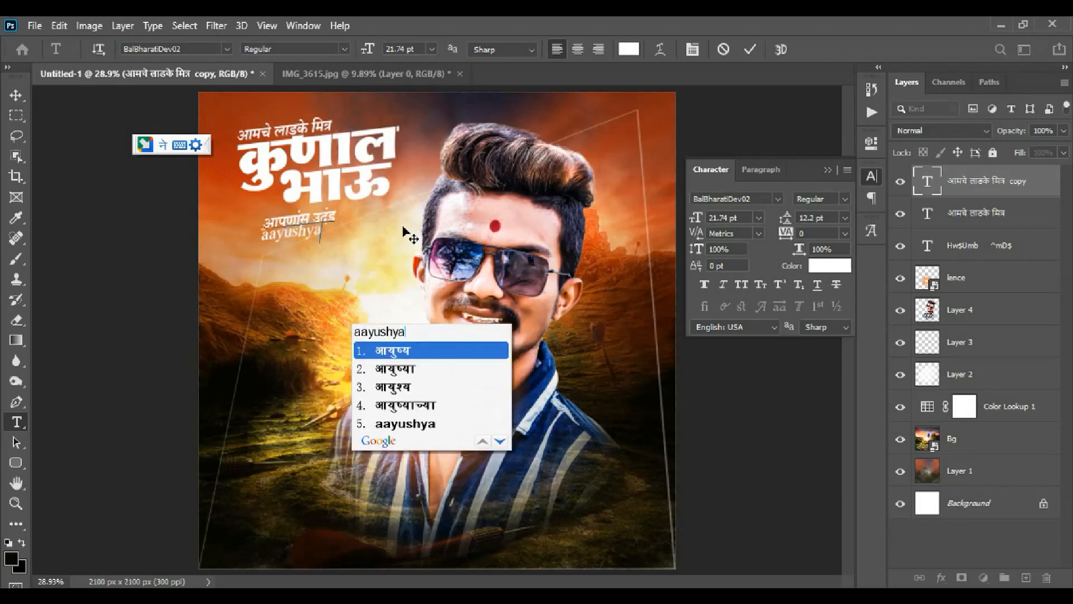
text(chya anant )
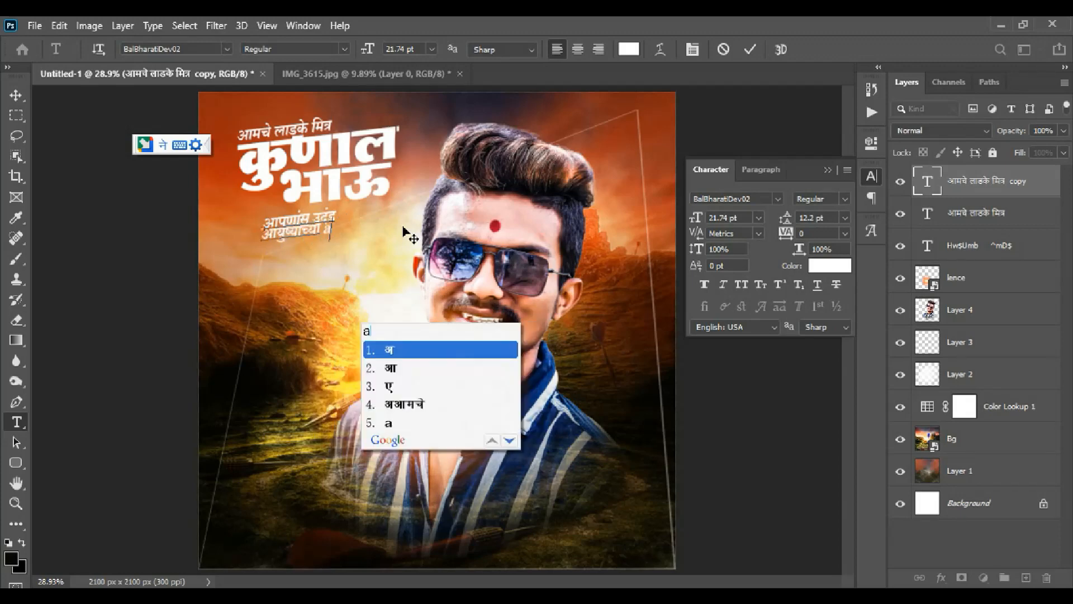
text(s)
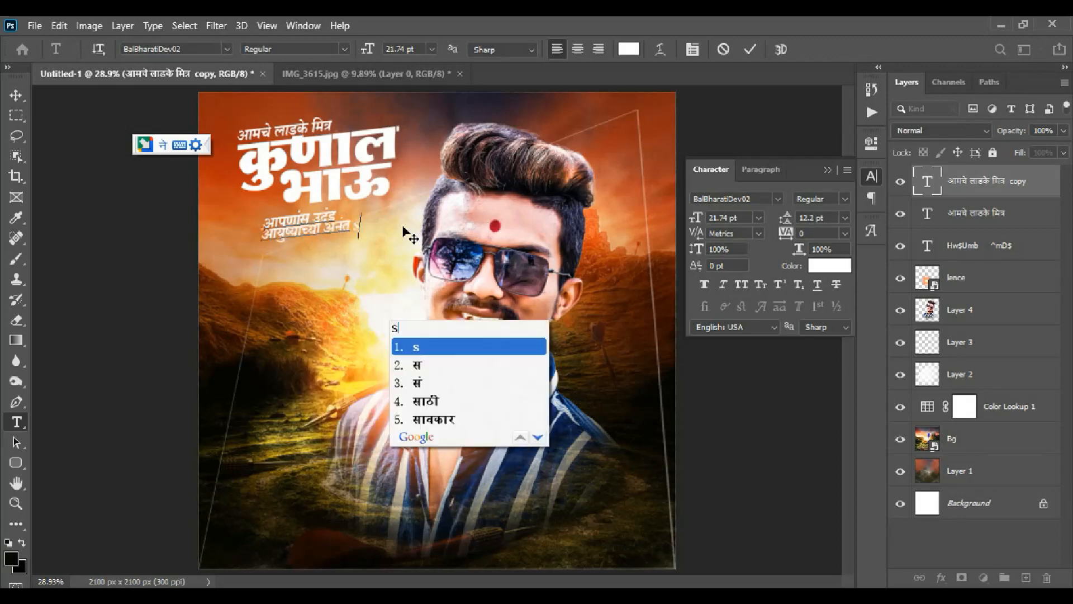
text(hubhechha)
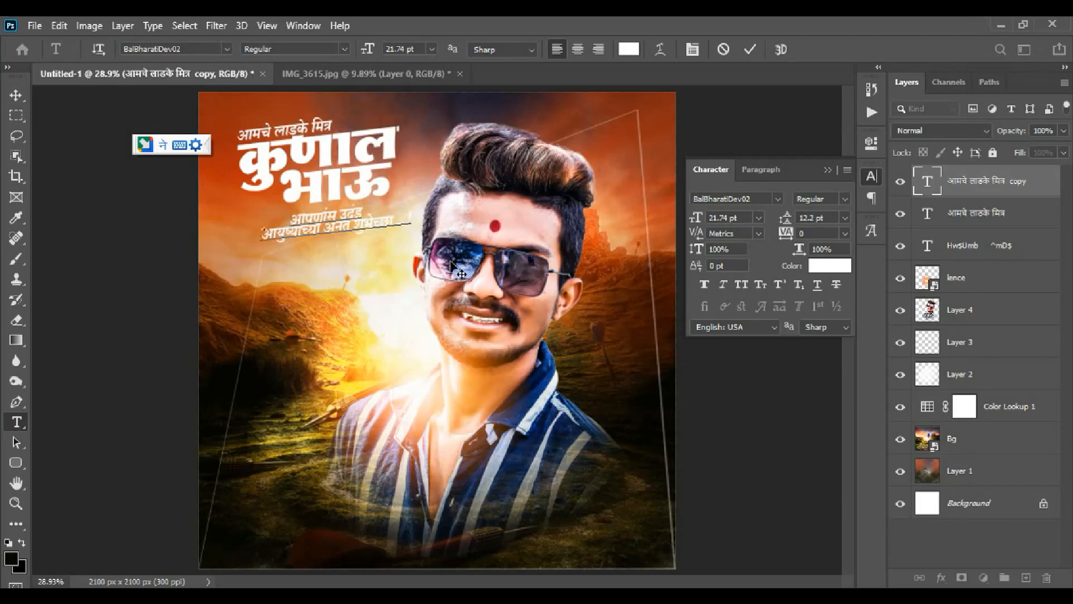
Nudge the greeting lines slightly up and sideways to sit closer beneath the name text.
scroll(284, 203, up, 3)
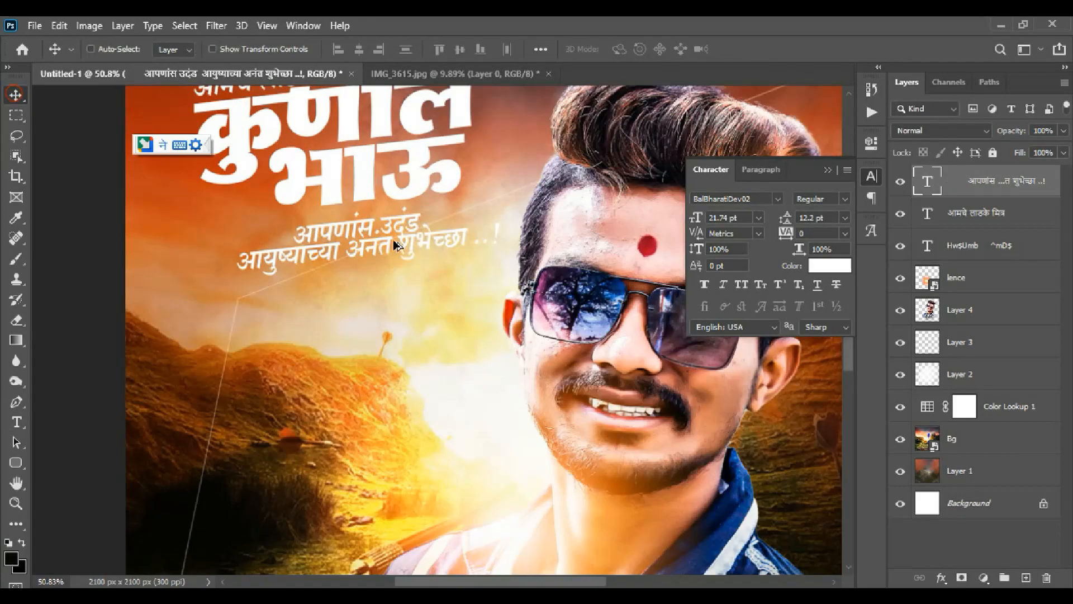
scroll(393, 238, up, 1)
drag(395, 234, 377, 226)
key(ctrl+0)
scroll(410, 216, down, 1)
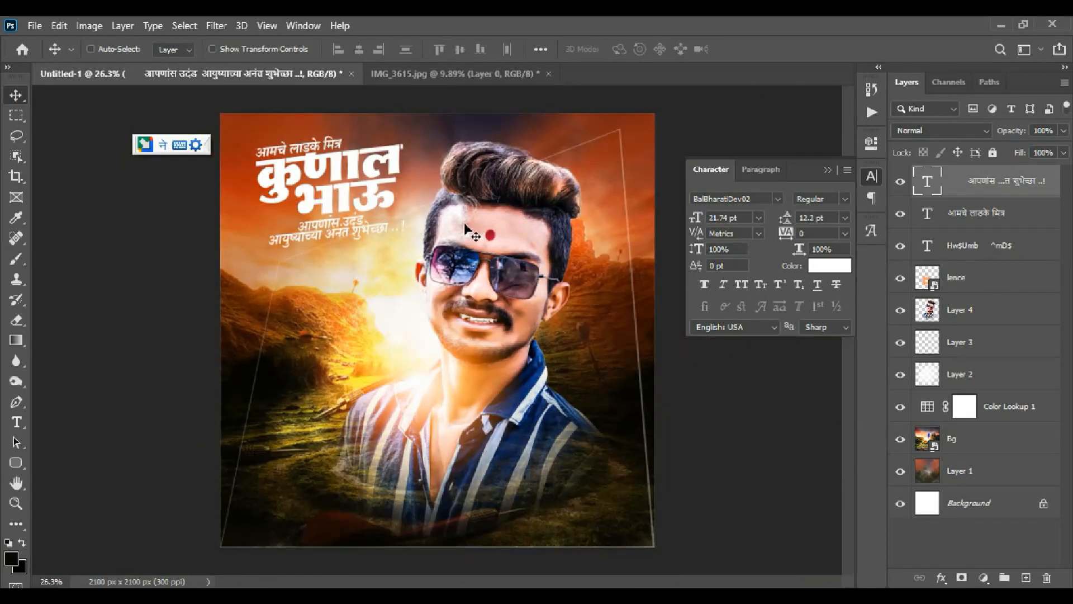
Distort the thin frame on Layer 3 with Free Transform by pulling its upper-left corner inward and down.
click(984, 350)
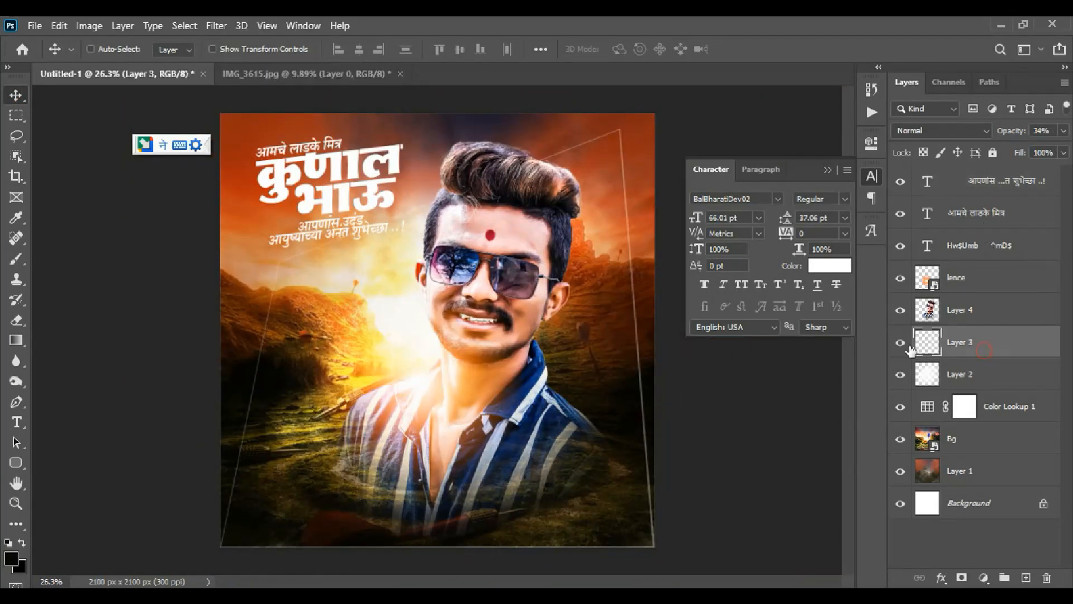
click(901, 343)
key(ctrl+t)
drag(224, 134, 249, 181)
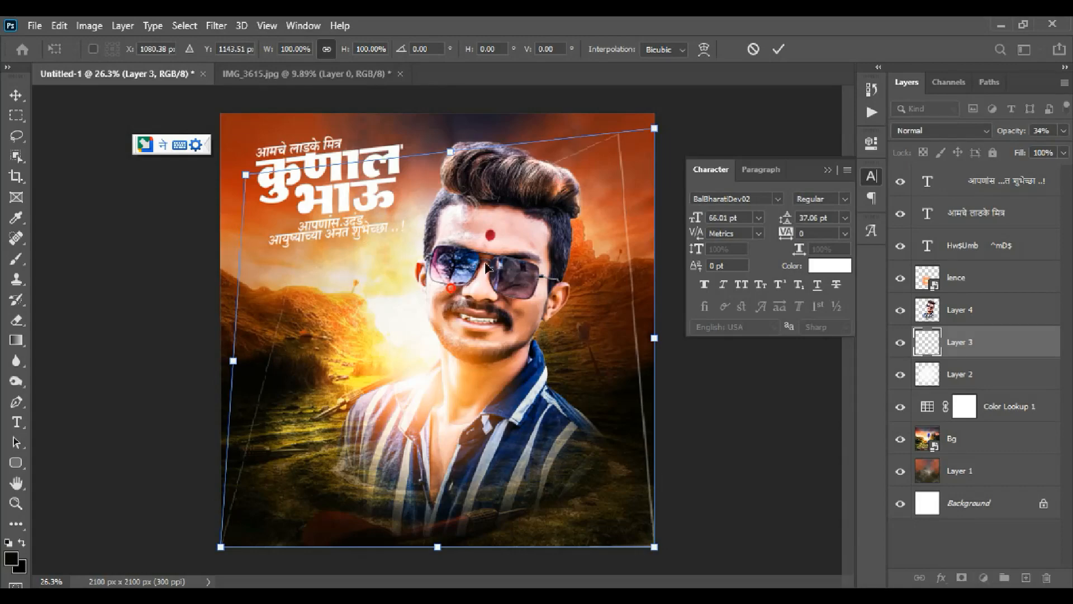
scroll(486, 267, down, 1)
key(Return)
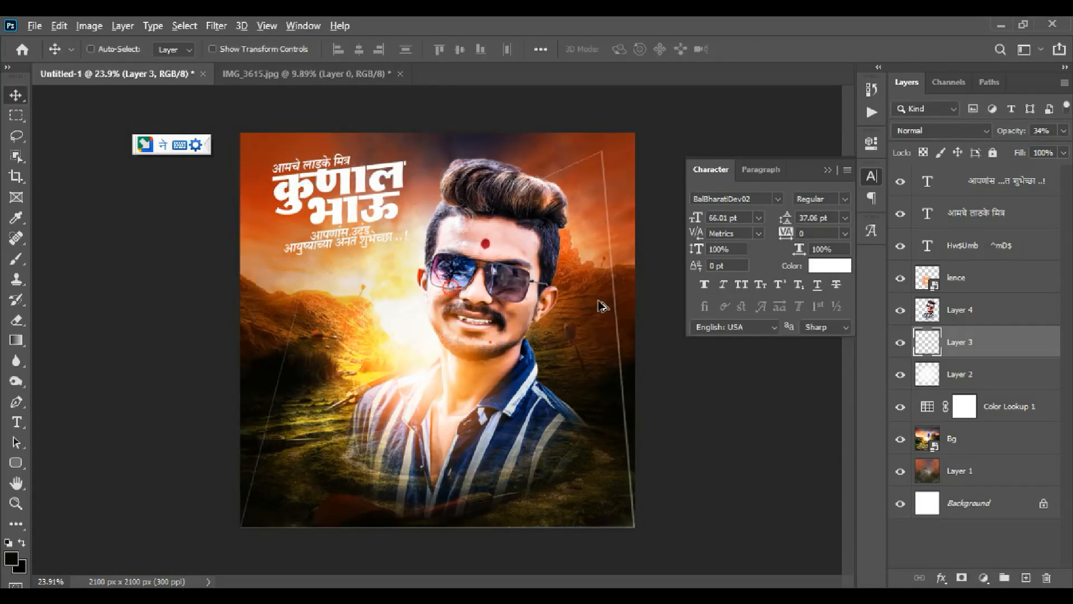
scroll(601, 305, up, 4)
scroll(566, 318, down, 2)
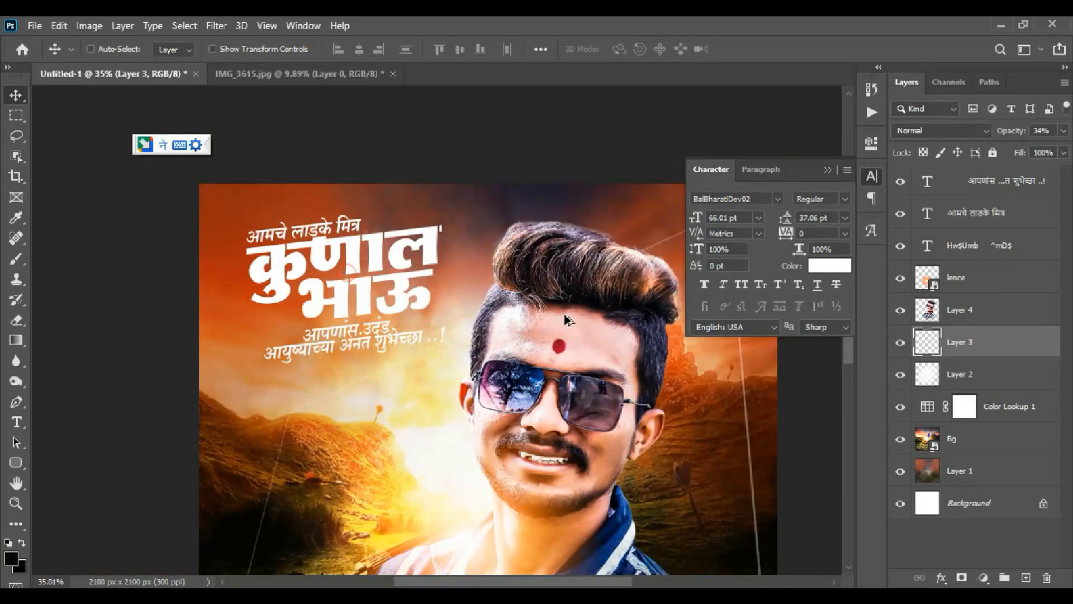
Rotate all three text layers together by about 2.16° clockwise and shift them slightly beside the man's hair.
scroll(566, 319, down, 2)
click(1011, 244)
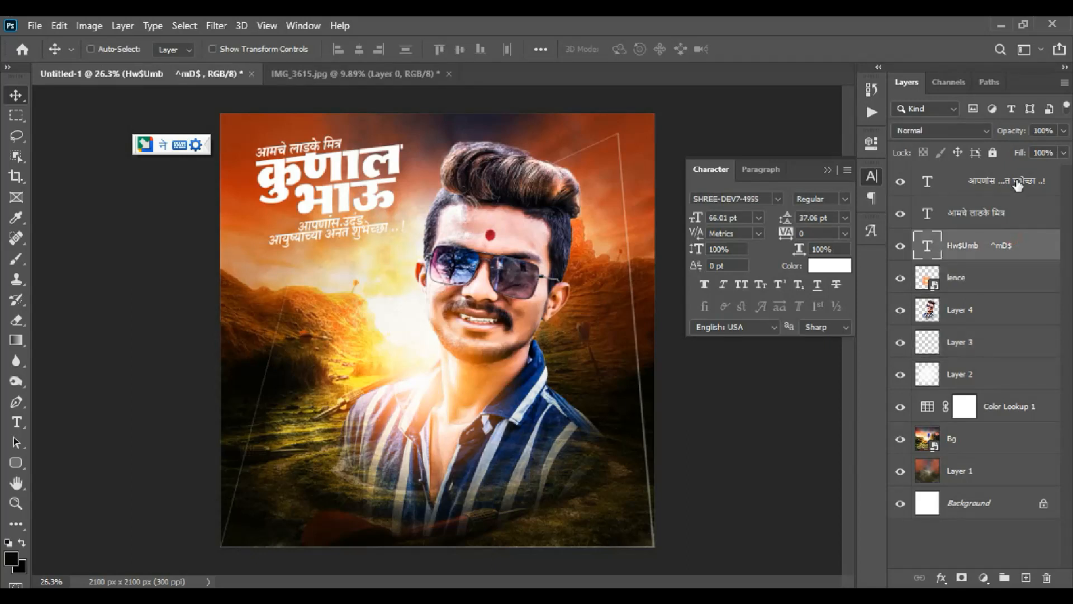
shift+click(1005, 178)
key(ctrl+t)
drag(439, 159, 456, 159)
drag(350, 214, 353, 220)
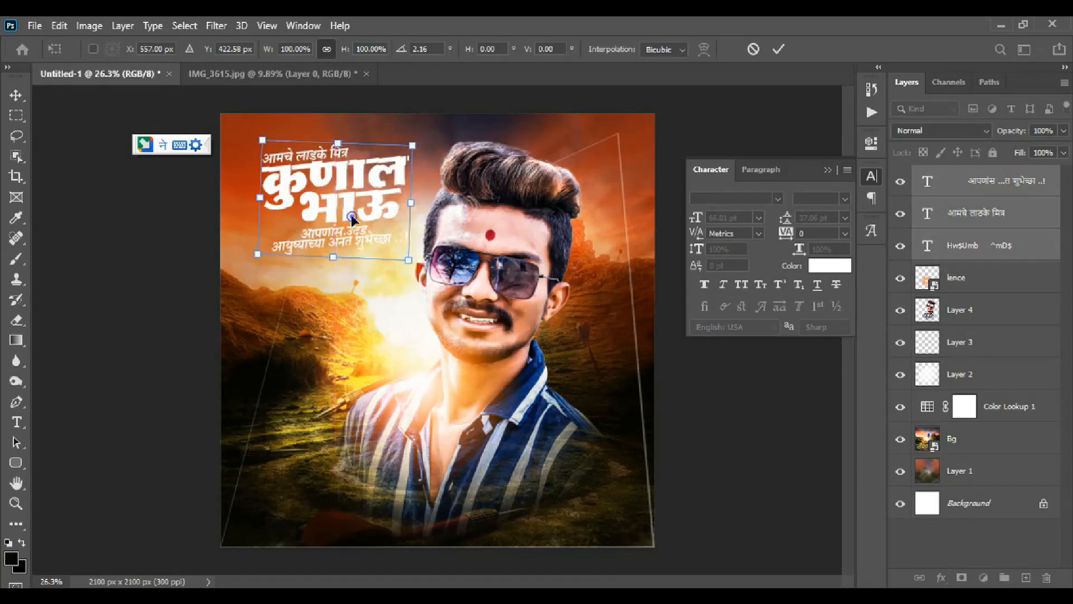
key(Return)
scroll(358, 207, down, 2)
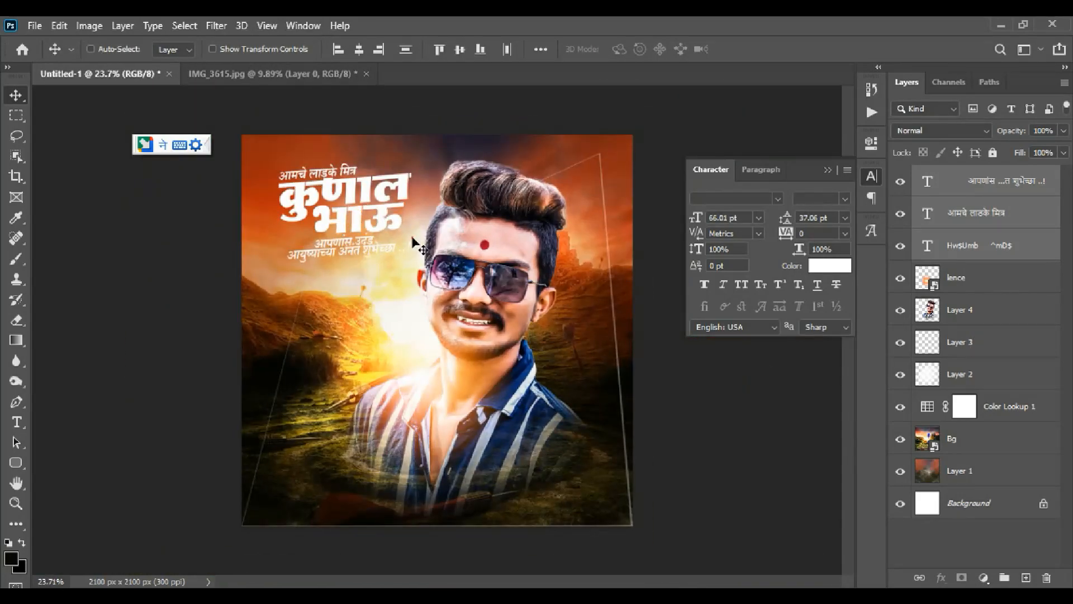
scroll(378, 175, up, 1)
scroll(425, 529, down, 2)
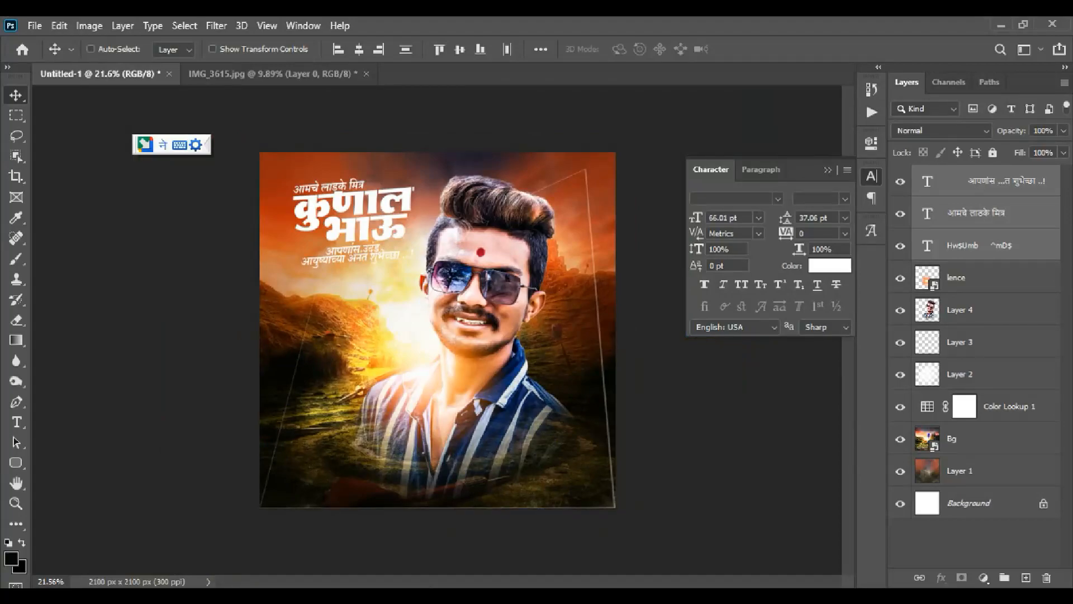
Switch to File Explorer and browse the "design material" folder on Local Disk (D:).
click(538, 532)
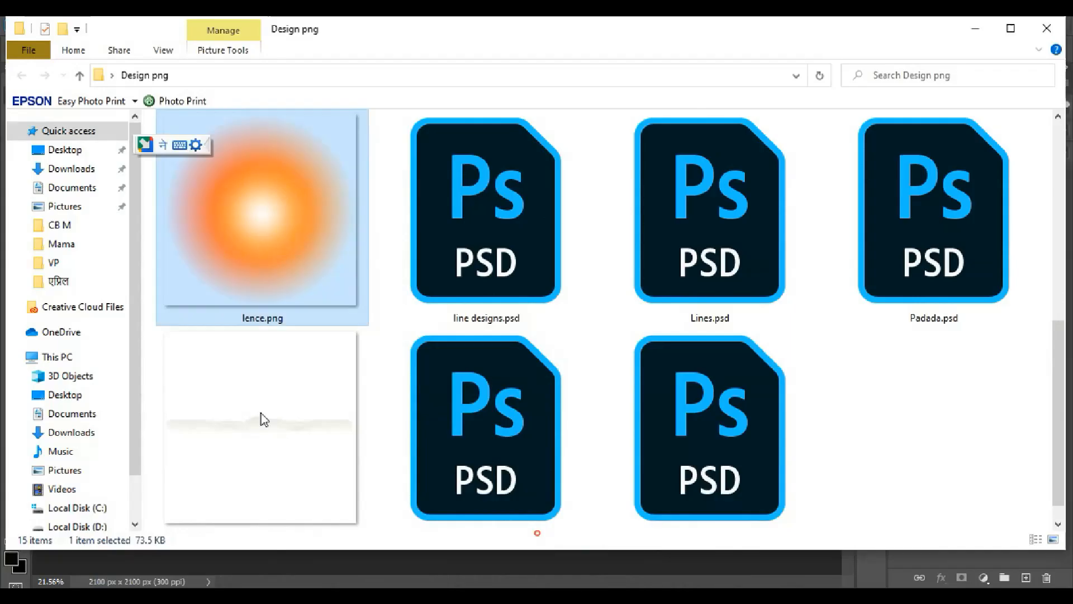
click(72, 432)
click(78, 439)
click(83, 458)
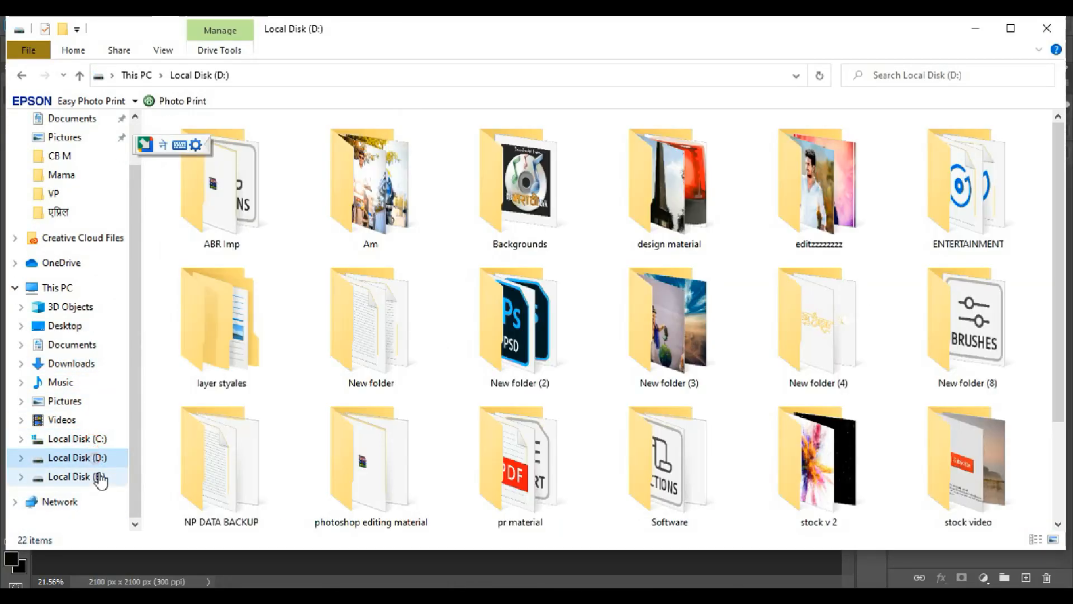
click(99, 475)
click(104, 455)
double_click(654, 207)
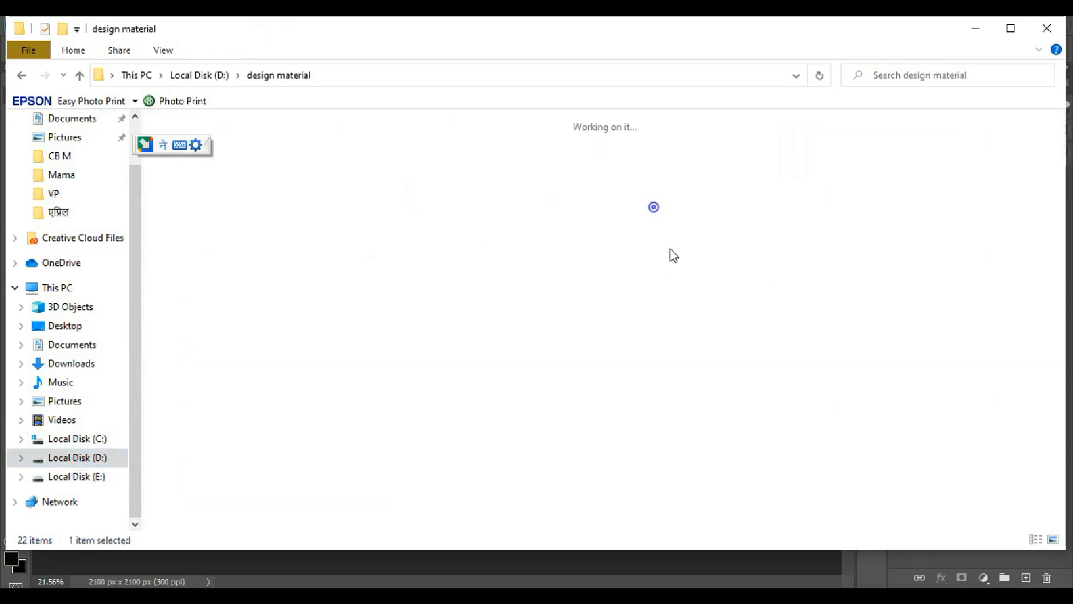
scroll(695, 339, down, 6)
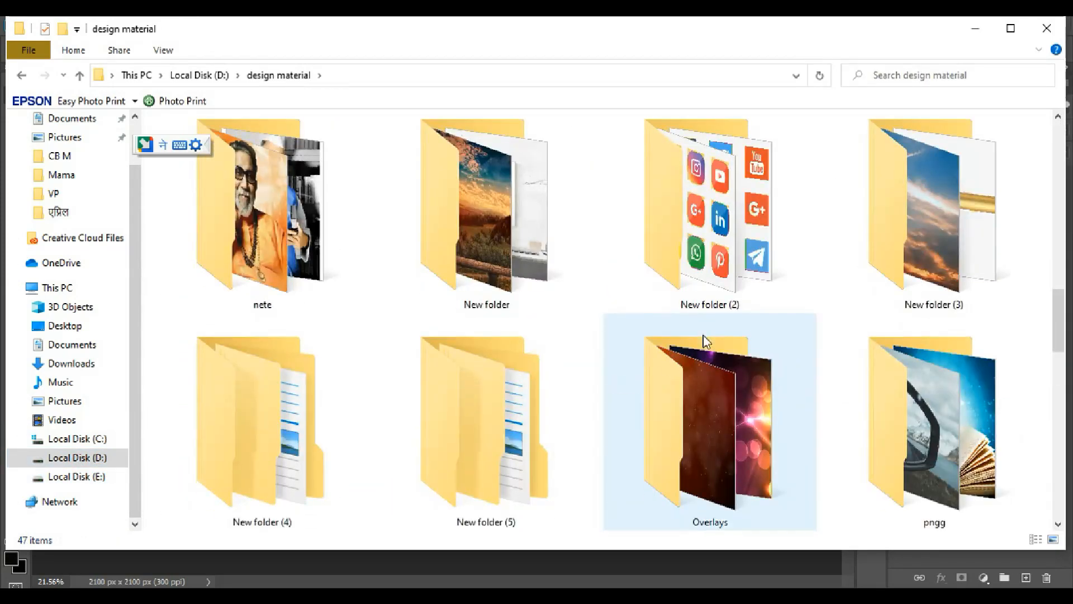
scroll(826, 344, up, 5)
Open the "splashh" image folder nested within the "design material" folder.
double_click(910, 330)
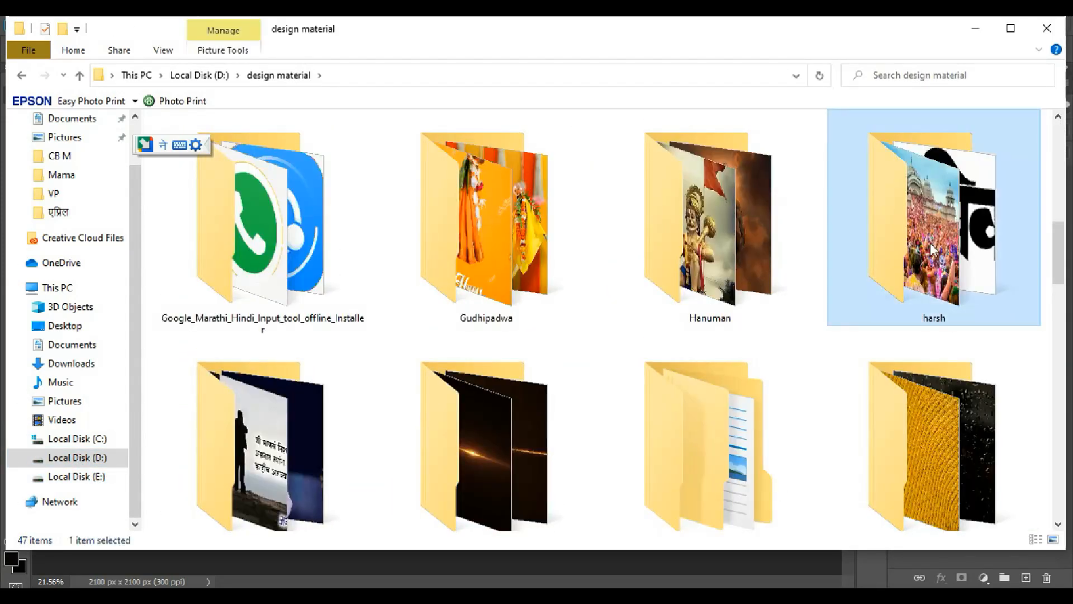
scroll(575, 336, down, 3)
scroll(561, 427, up, 6)
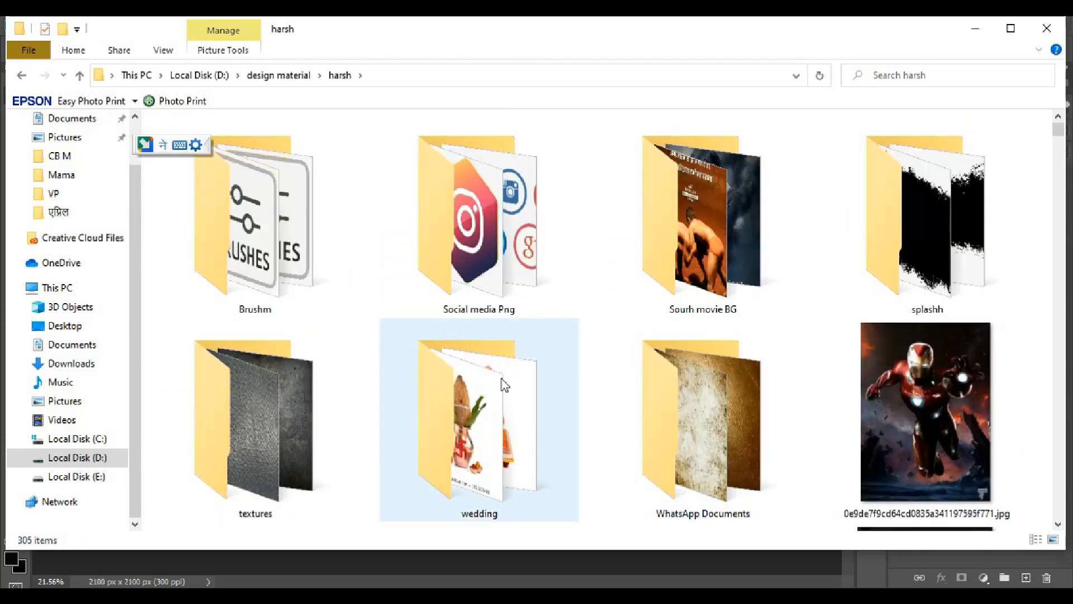
click(864, 258)
double_click(864, 258)
Place the red blood splash PNG in the artwork at about 33% scale behind the title, with its layer beneath the three text layers.
click(474, 423)
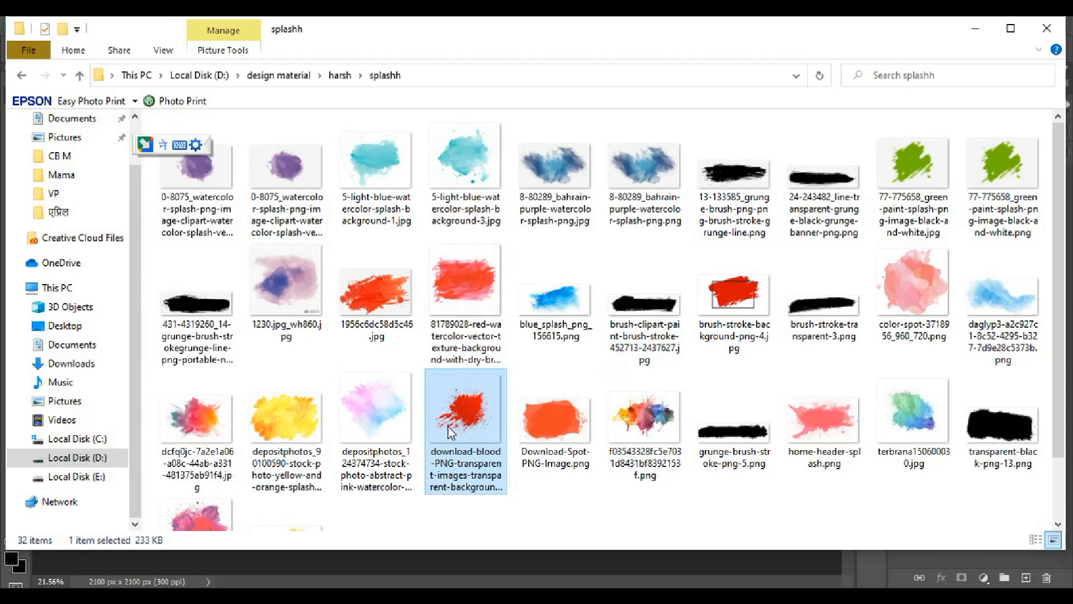
drag(449, 427, 527, 260)
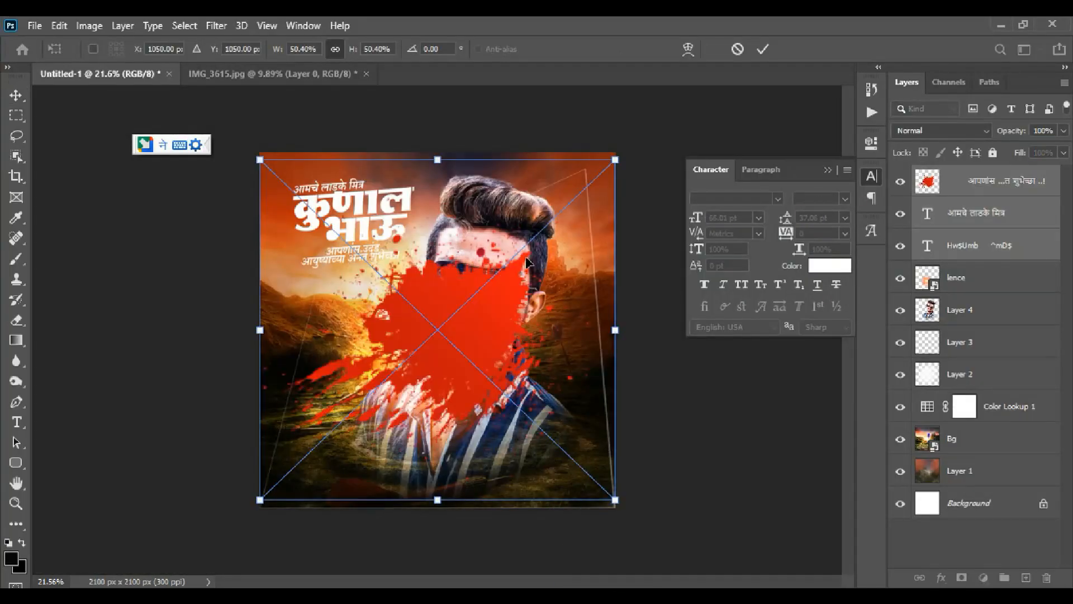
drag(599, 171, 478, 287)
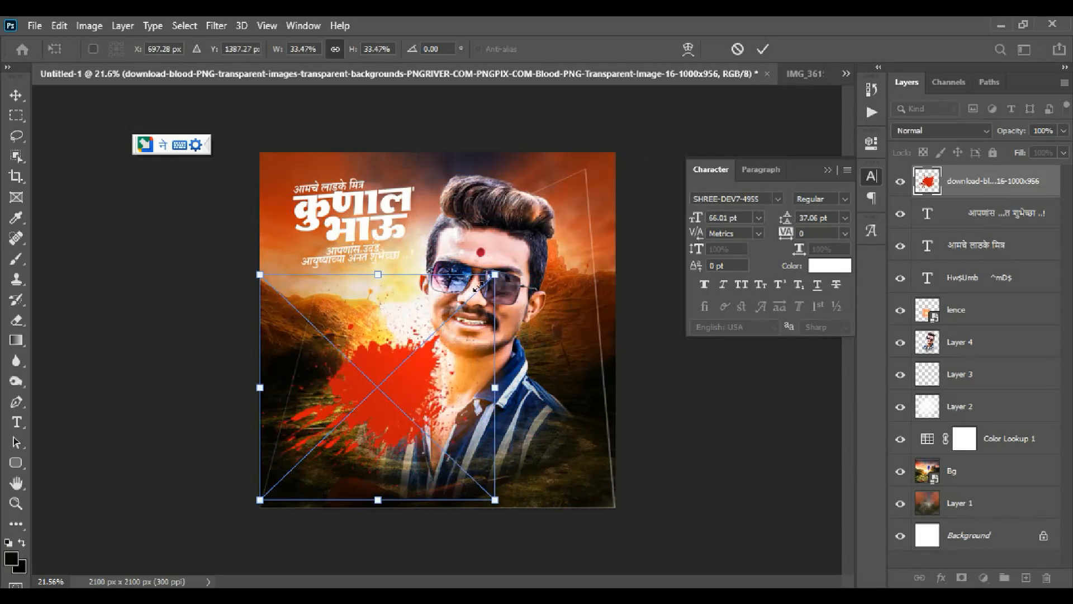
drag(420, 411, 394, 240)
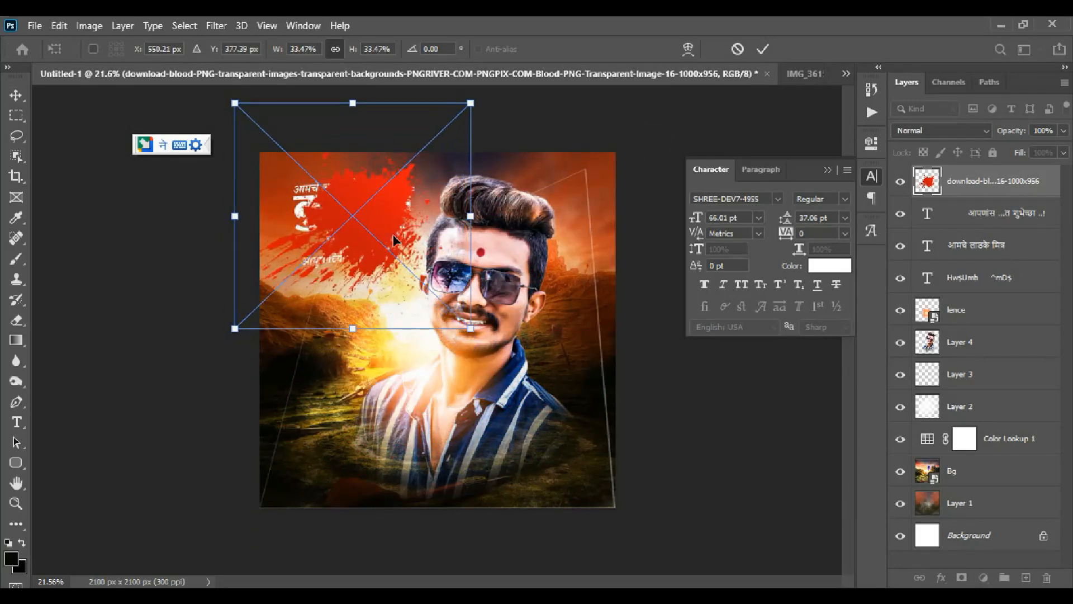
key(Return)
drag(984, 182, 984, 292)
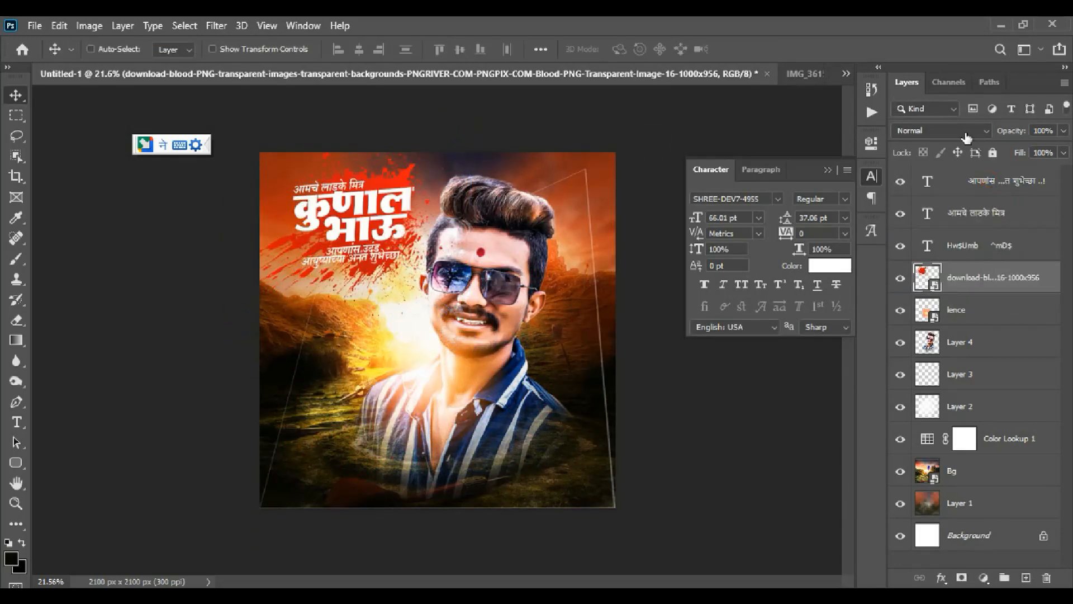
Set the red splash layer's blend mode to Soft Light and move it beneath the man's cutout on Layer 4.
click(912, 128)
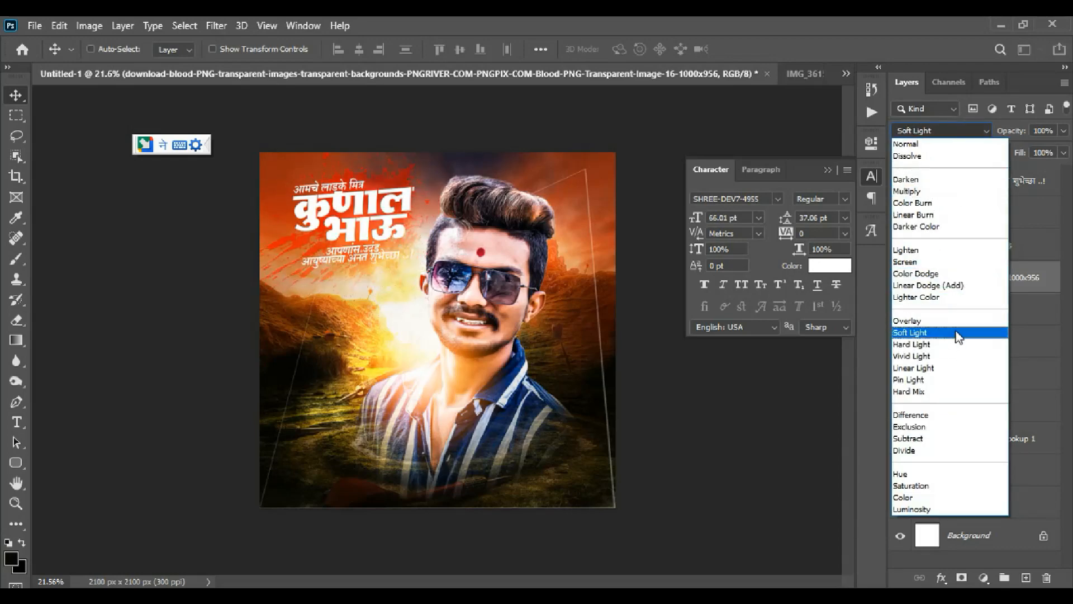
click(953, 333)
scroll(379, 194, up, 2)
drag(378, 194, 382, 190)
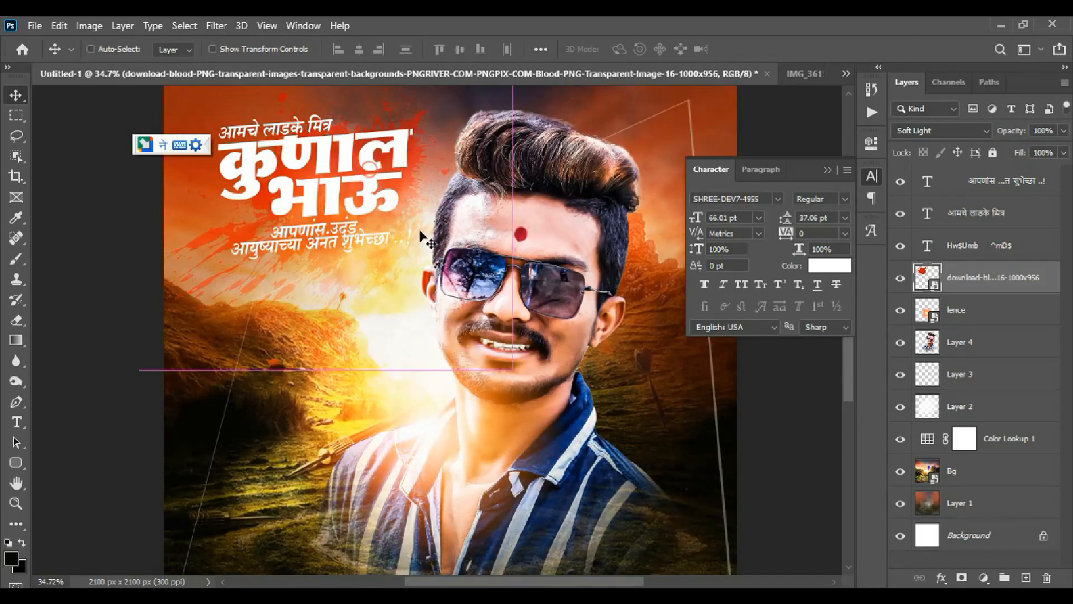
scroll(460, 195, up, 1)
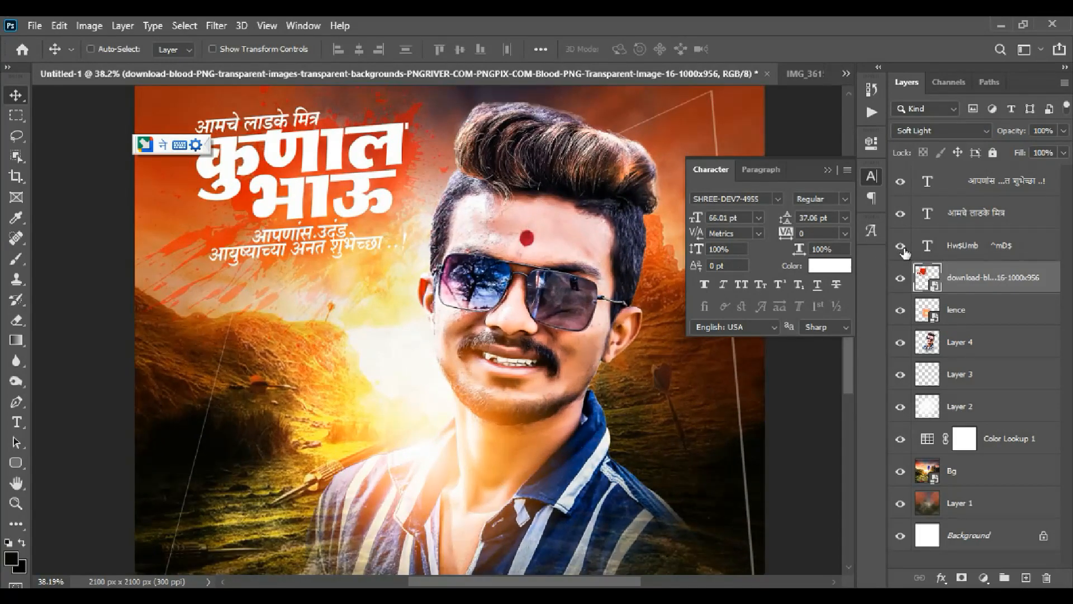
drag(977, 287, 956, 357)
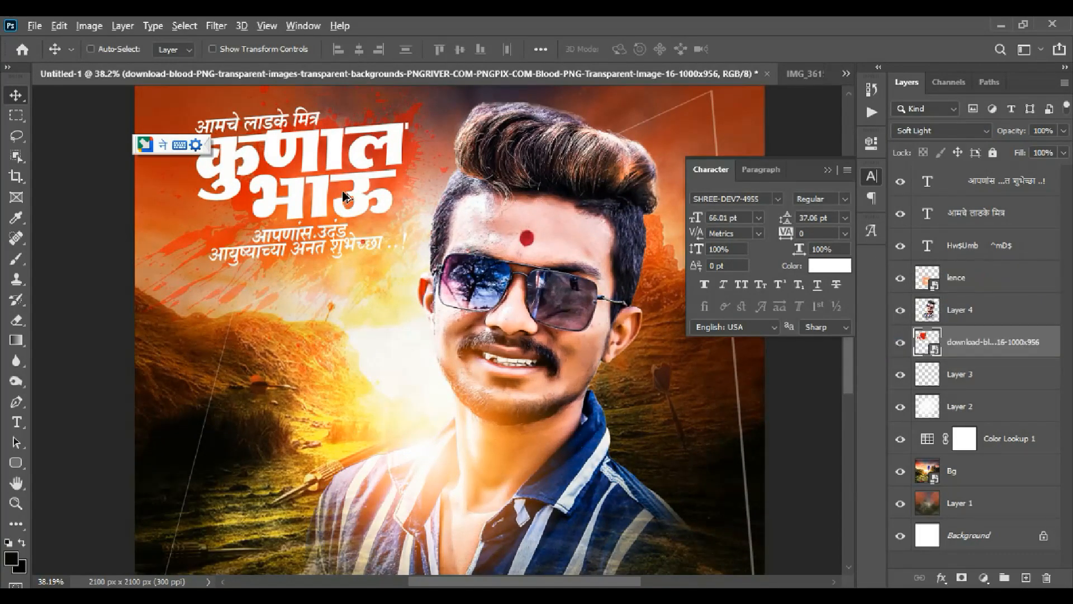
Add a new layer directly above the splash and paint a soft dab of brown sampled from the hillside below the text.
scroll(344, 196, up, 5)
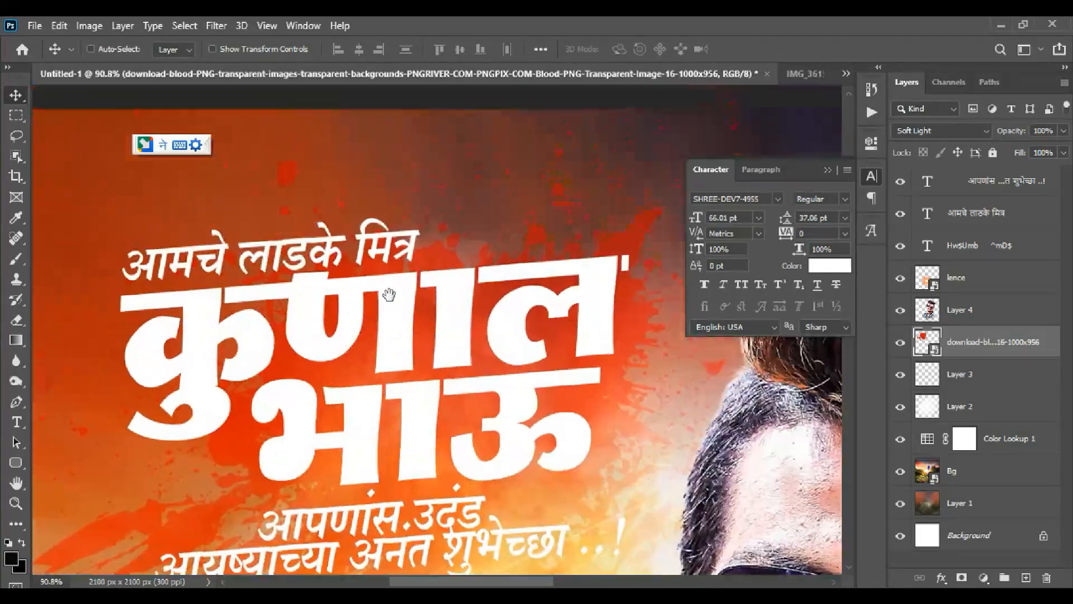
ctrl+click(400, 337)
scroll(404, 336, down, 6)
scroll(415, 447, up, 6)
drag(417, 451, 458, 361)
scroll(582, 334, down, 6)
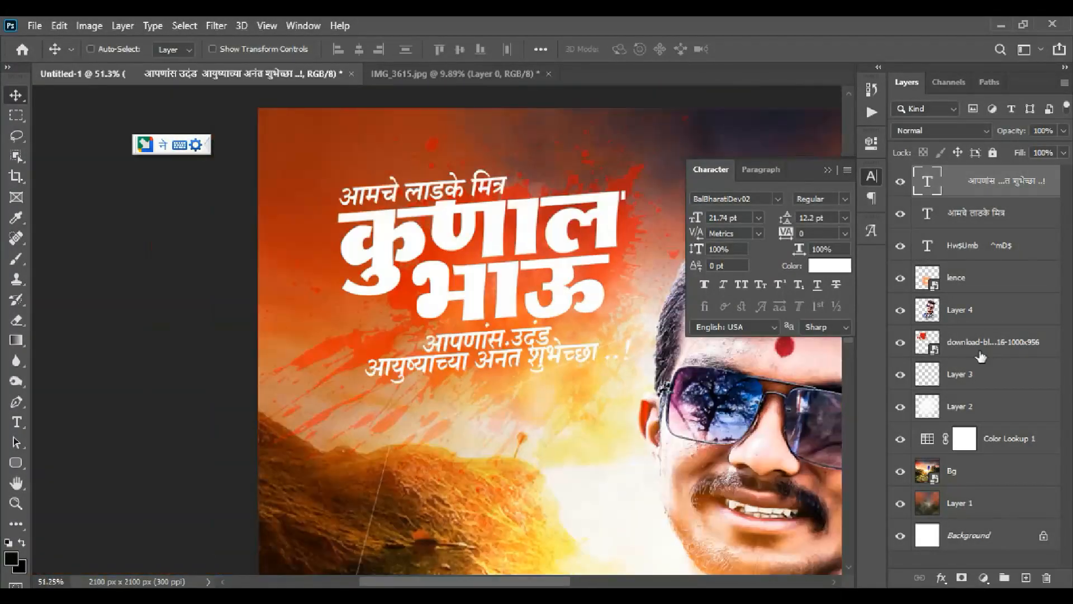
click(996, 347)
click(1026, 577)
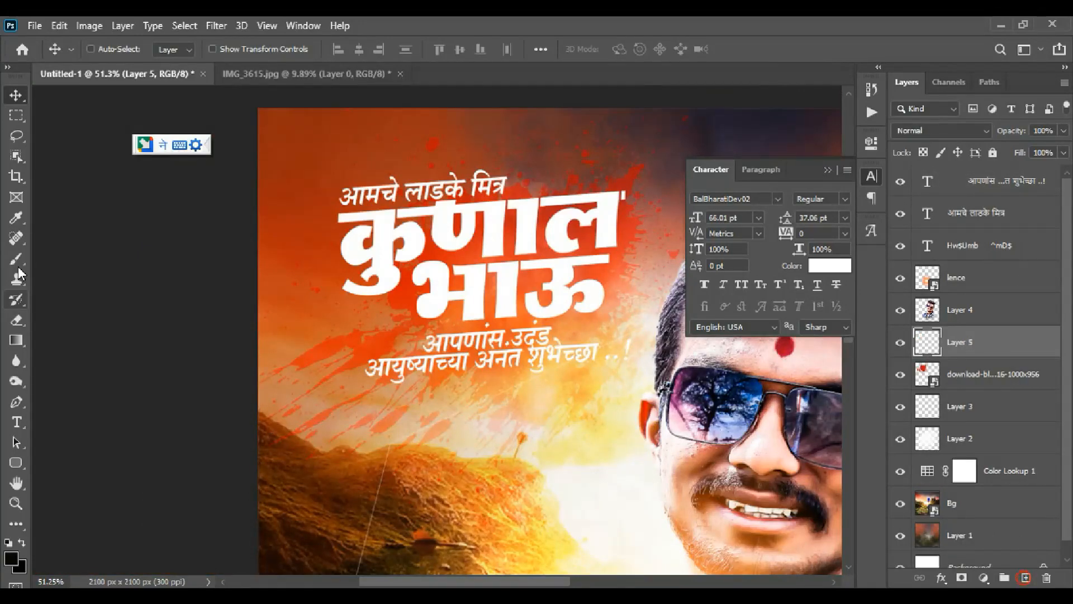
key(b)
alt+click(365, 479)
click(365, 480)
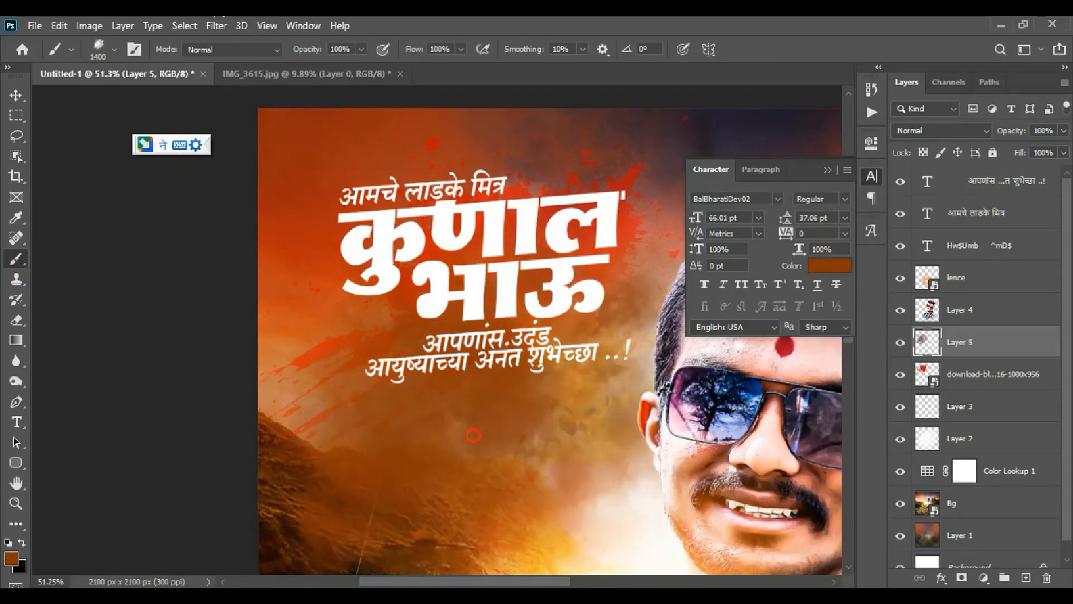
Set the blend mode of the painted brown layer to Overlay.
scroll(366, 479, down, 6)
click(959, 134)
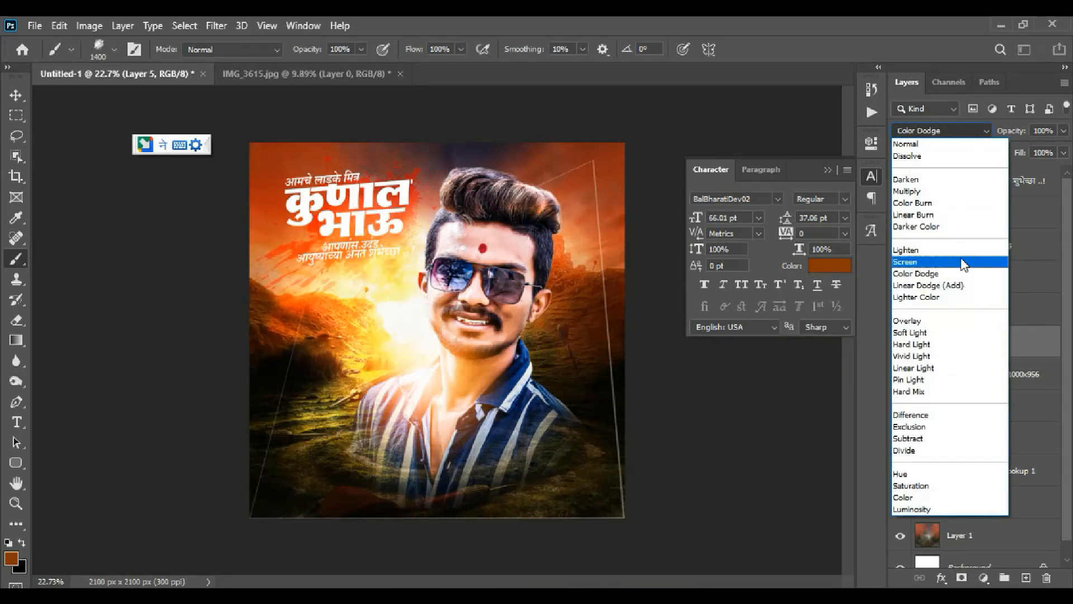
click(968, 324)
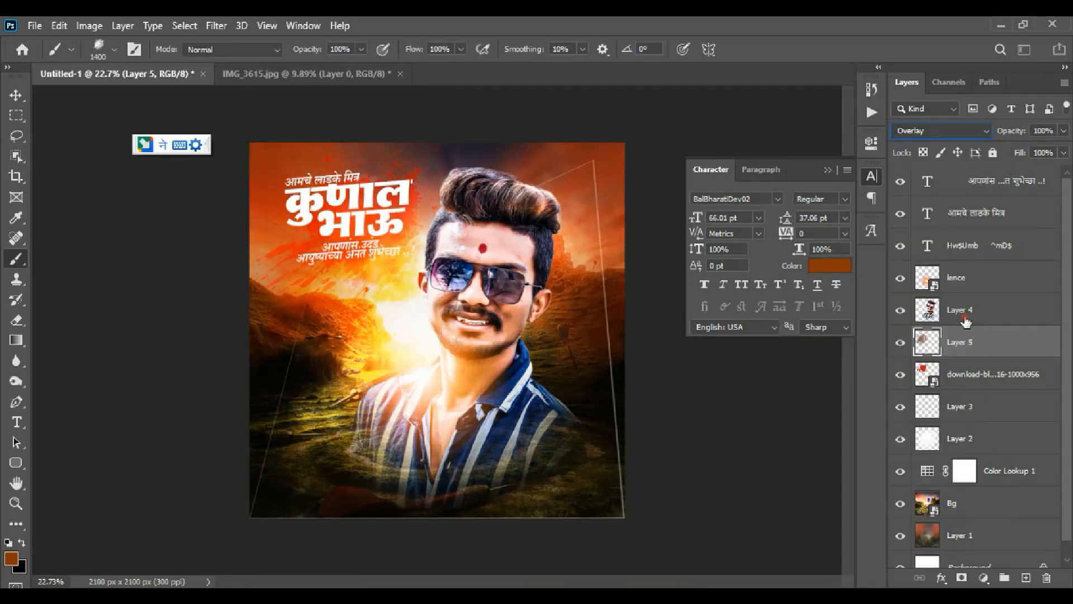
click(16, 95)
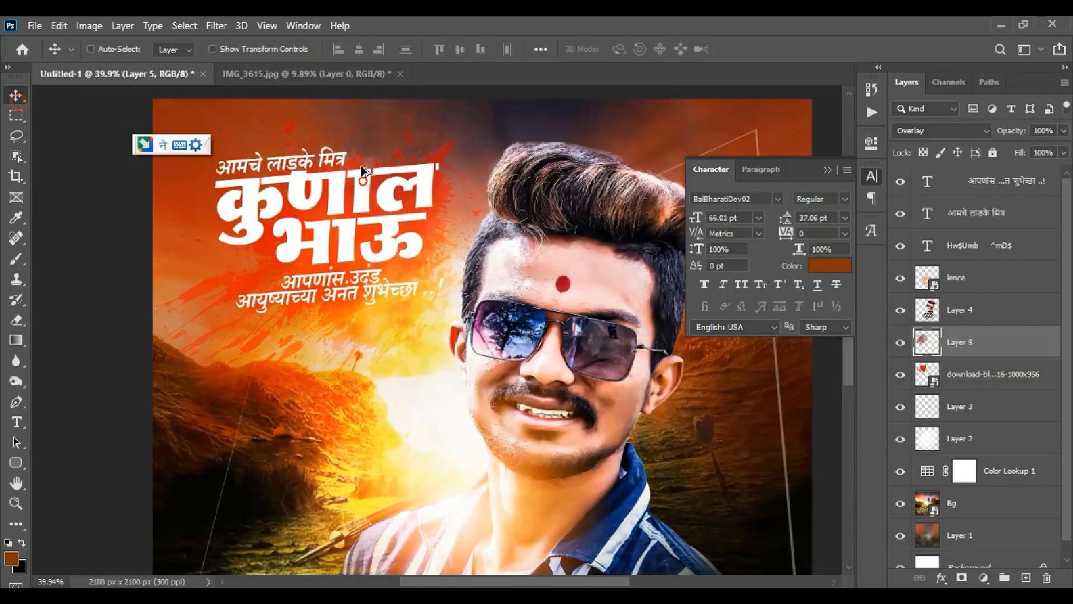
Add a new layer above all the text layers and outline a thin tapered underline beneath the bottom text line with the Pen tool.
scroll(320, 215, up, 5)
scroll(321, 215, up, 2)
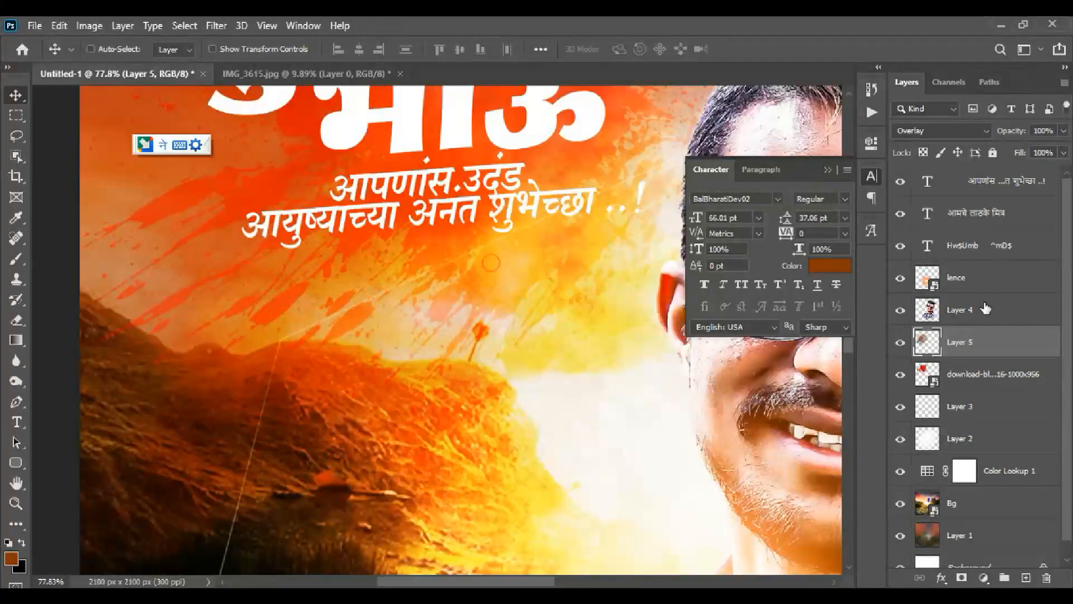
click(1003, 190)
click(1026, 577)
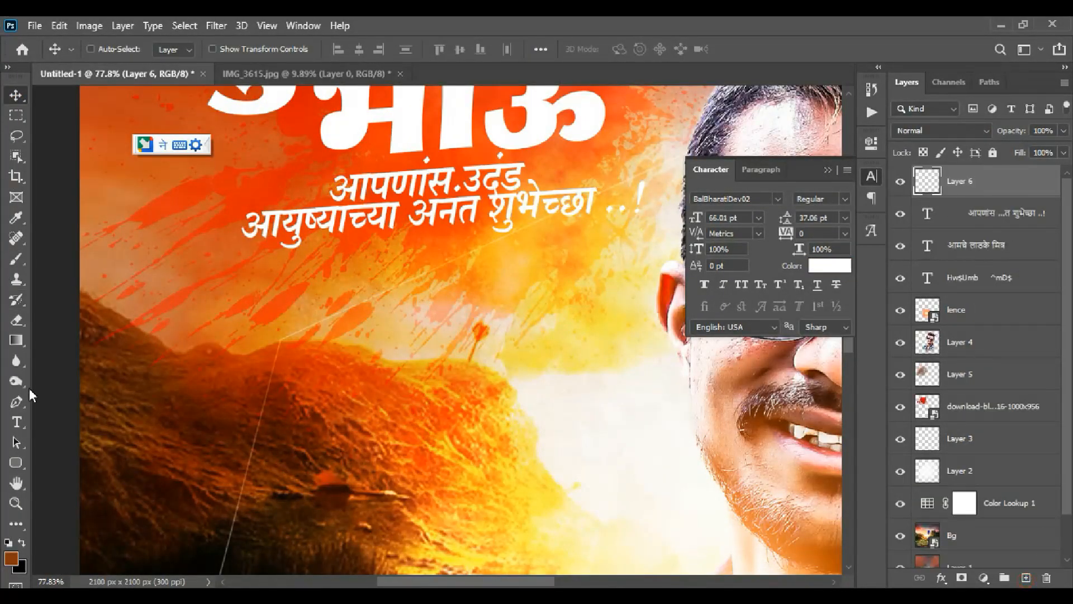
click(17, 401)
scroll(395, 279, up, 2)
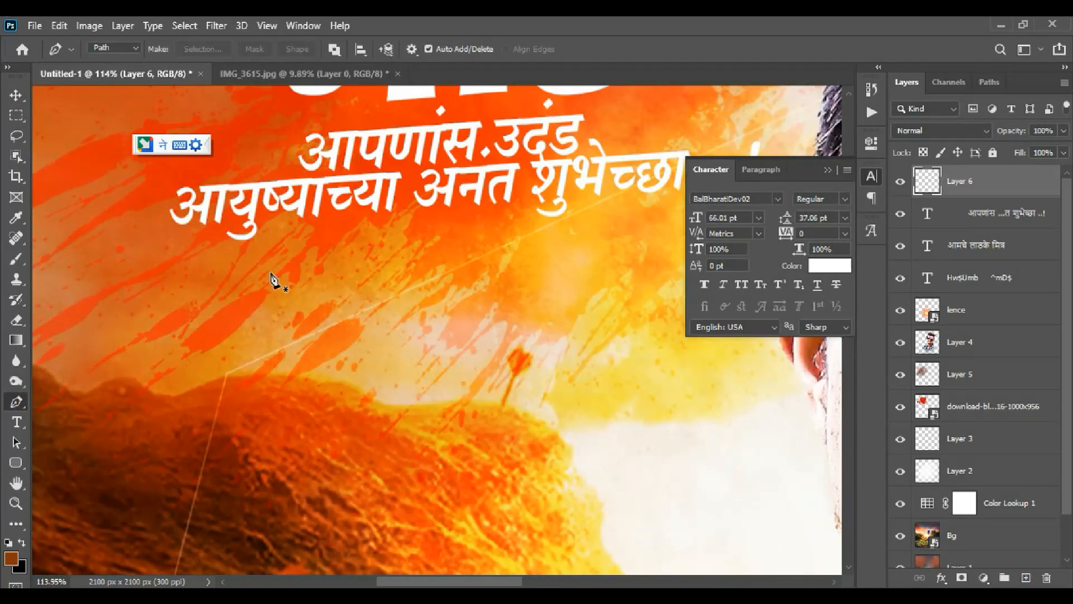
click(275, 241)
scroll(345, 240, down, 2)
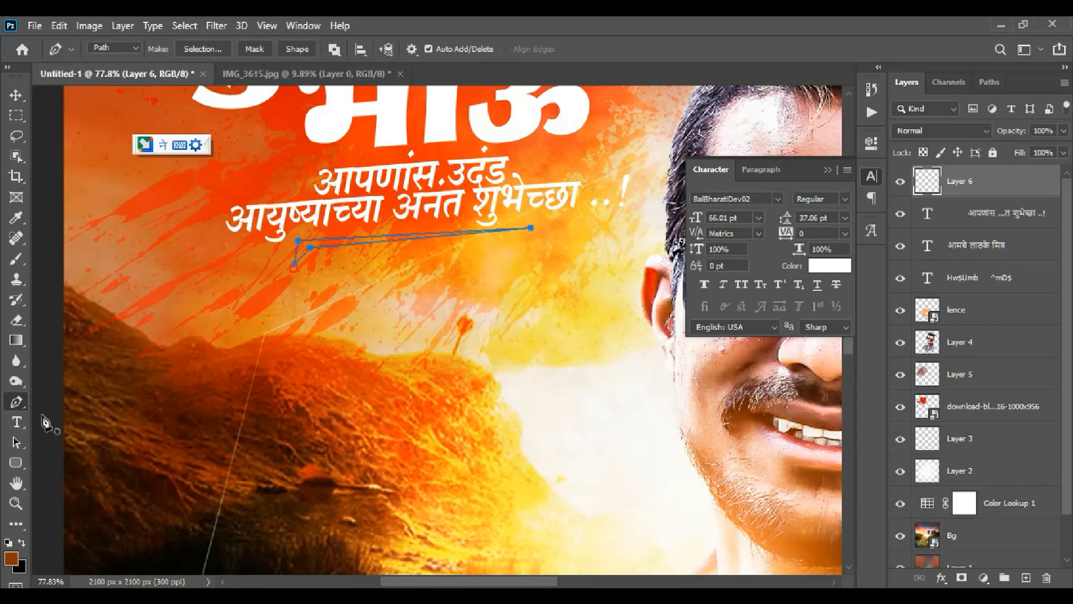
scroll(46, 423, down, 2)
Set the foreground colour to white, fill the underline path with it on Layer 6, and deselect.
click(11, 558)
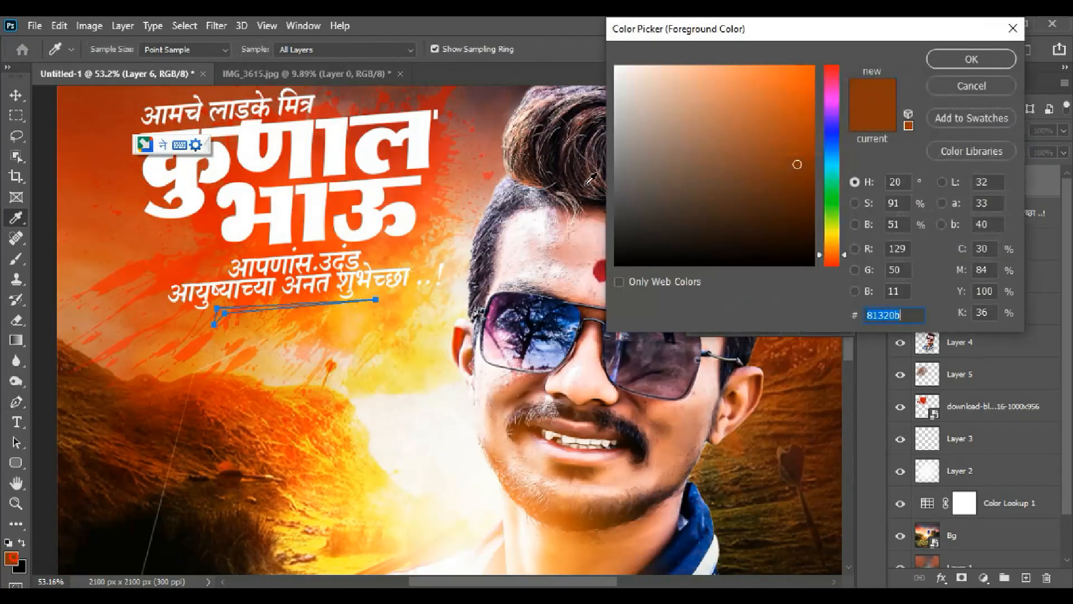
click(948, 58)
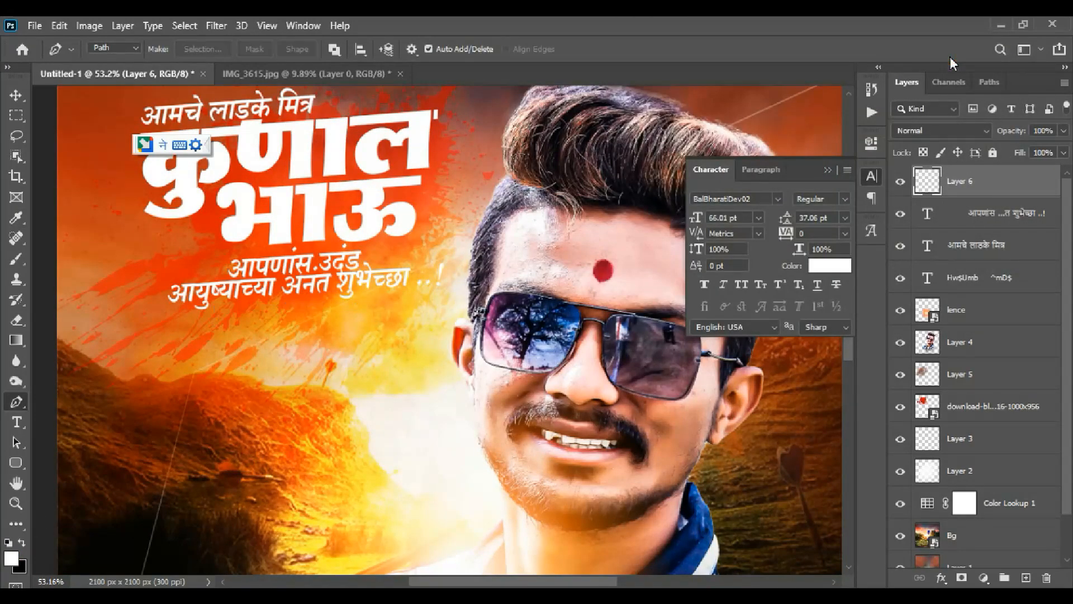
key(ctrl+Return)
key(alt+BackSpace)
key(ctrl+d)
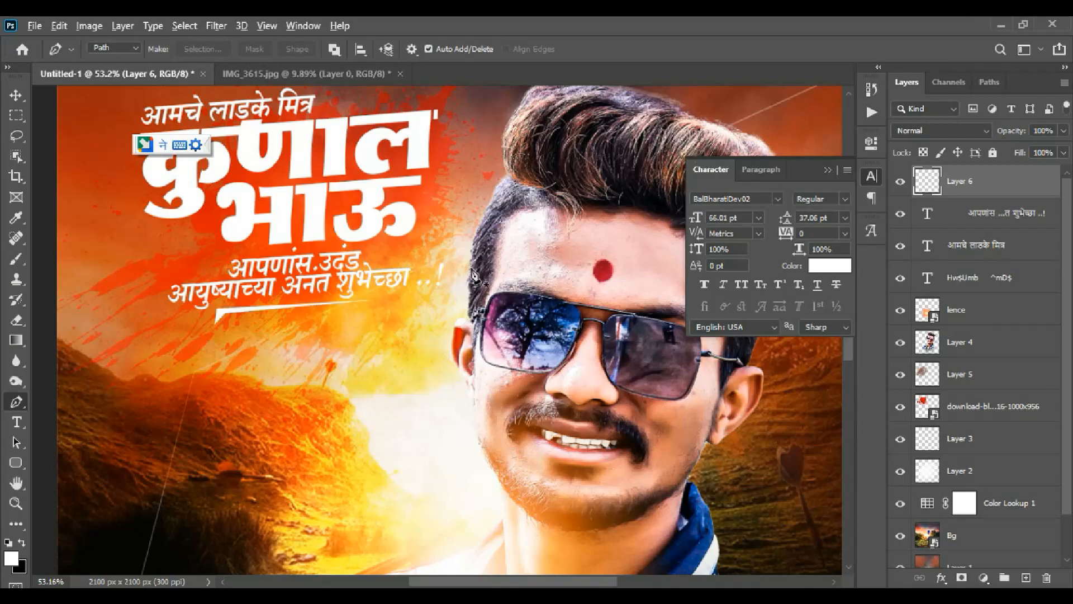
scroll(474, 276, down, 3)
click(17, 97)
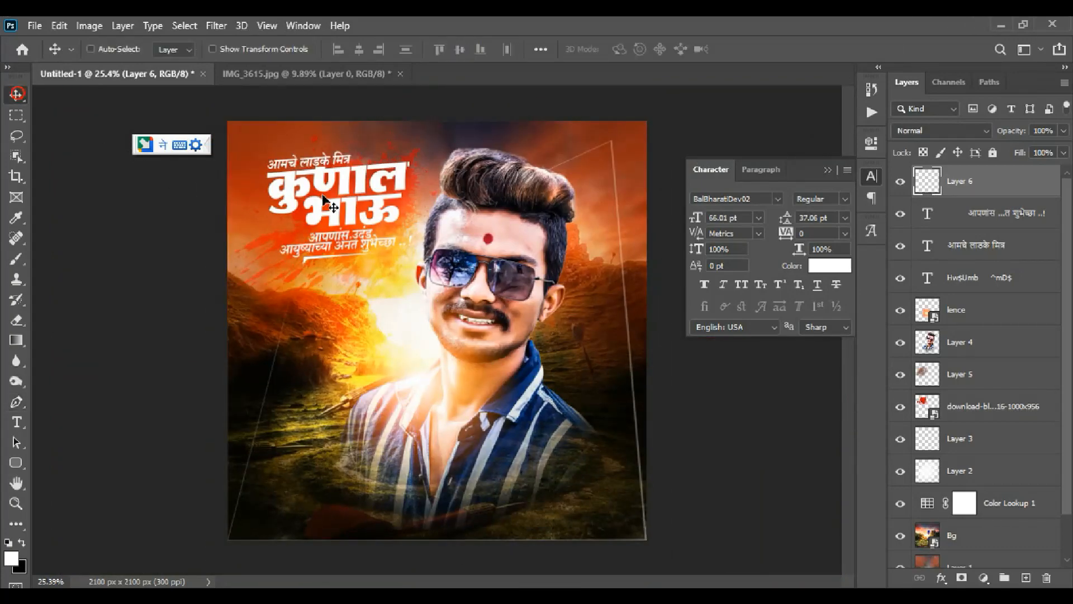
Select the large title text layer and open the "WhatsApp Documents" texture folder in File Explorer, one level above "splashh".
scroll(378, 311, up, 4)
scroll(380, 304, up, 3)
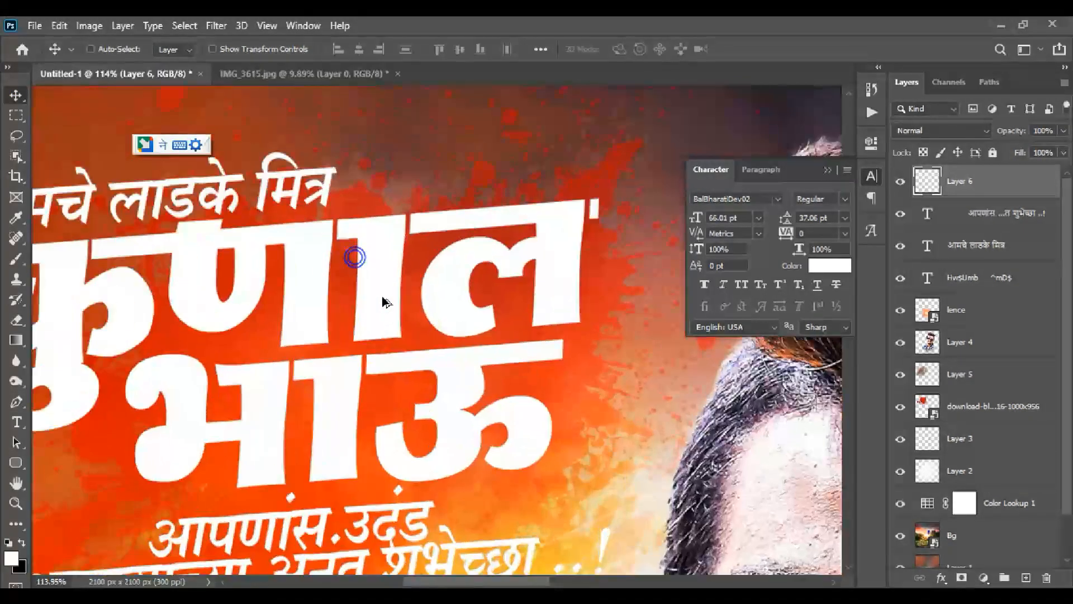
ctrl+click(317, 263)
scroll(374, 291, down, 5)
scroll(374, 290, down, 2)
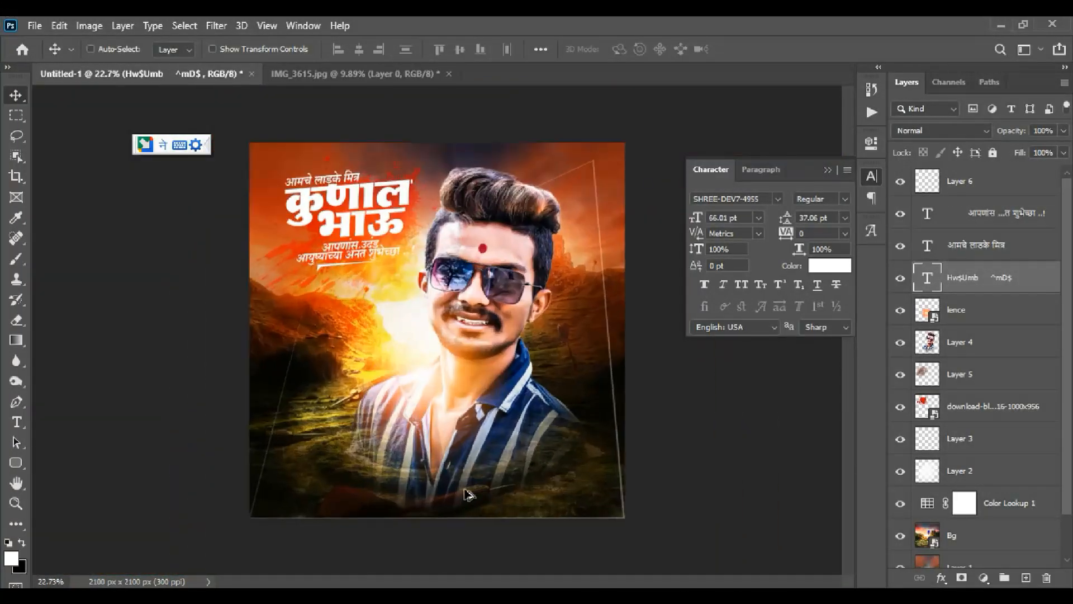
mouse_move(462, 585)
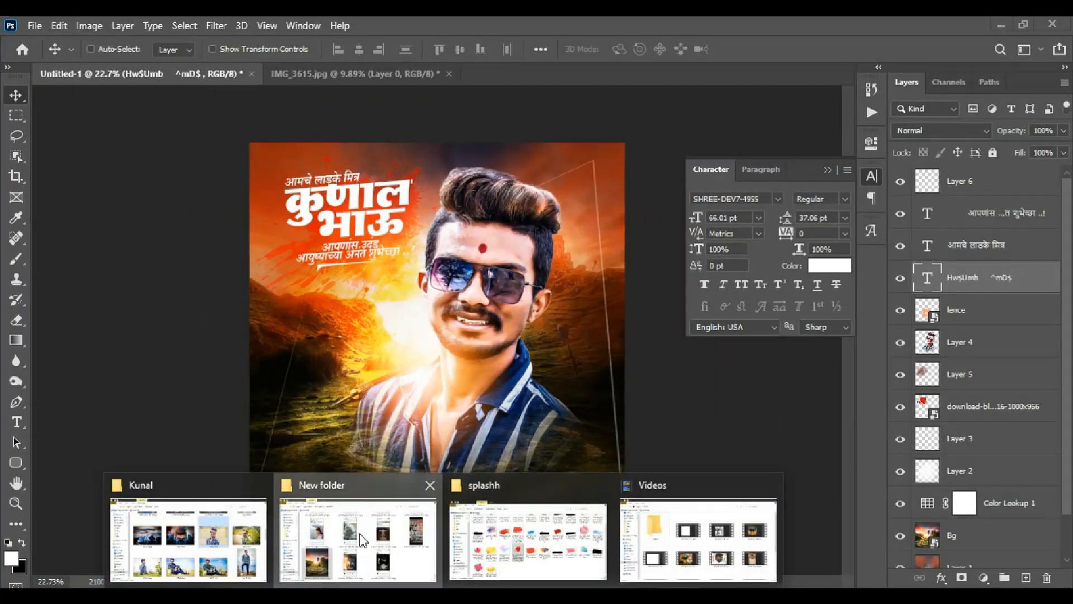
click(514, 536)
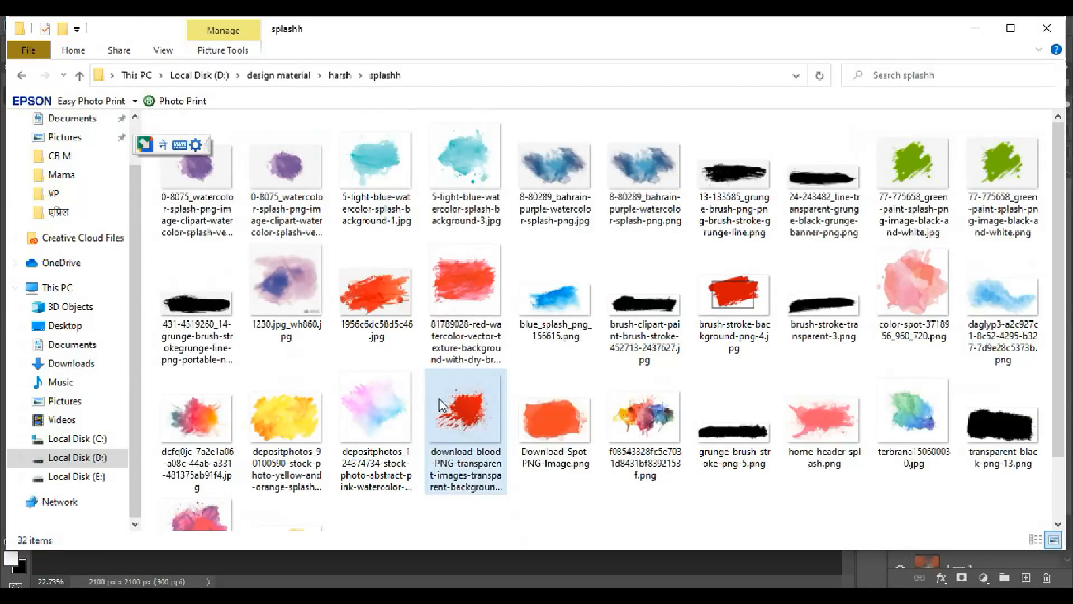
click(21, 75)
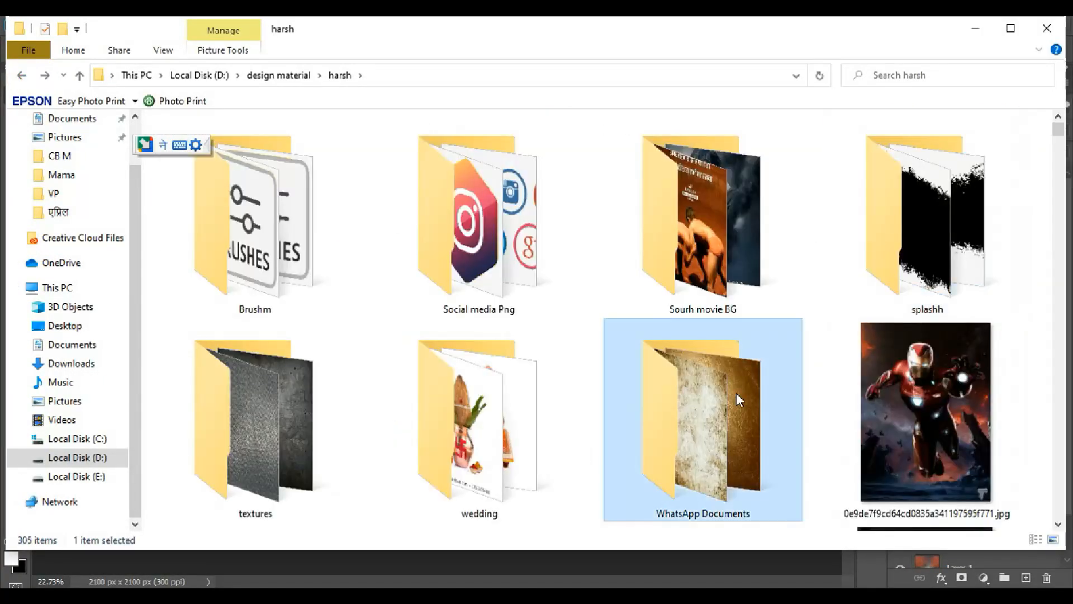
double_click(722, 414)
Place the golden leather texture image above the title text layer and clip it to the title.
drag(200, 163, 456, 285)
drag(514, 351, 448, 247)
key(Return)
right_click(978, 277)
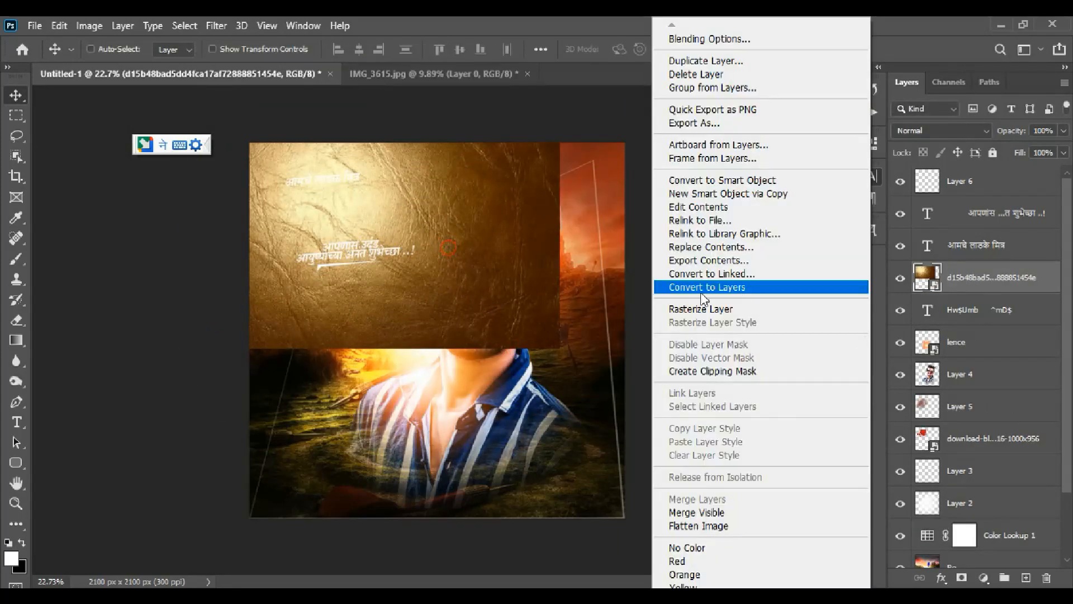
click(727, 369)
Scale the clipped texture to about 72.6% and position it over the title letters.
mouse_move(372, 221)
mouse_down()
mouse_move(420, 204)
mouse_move(511, 224)
mouse_up()
drag(353, 214, 439, 309)
key(ctrl+t)
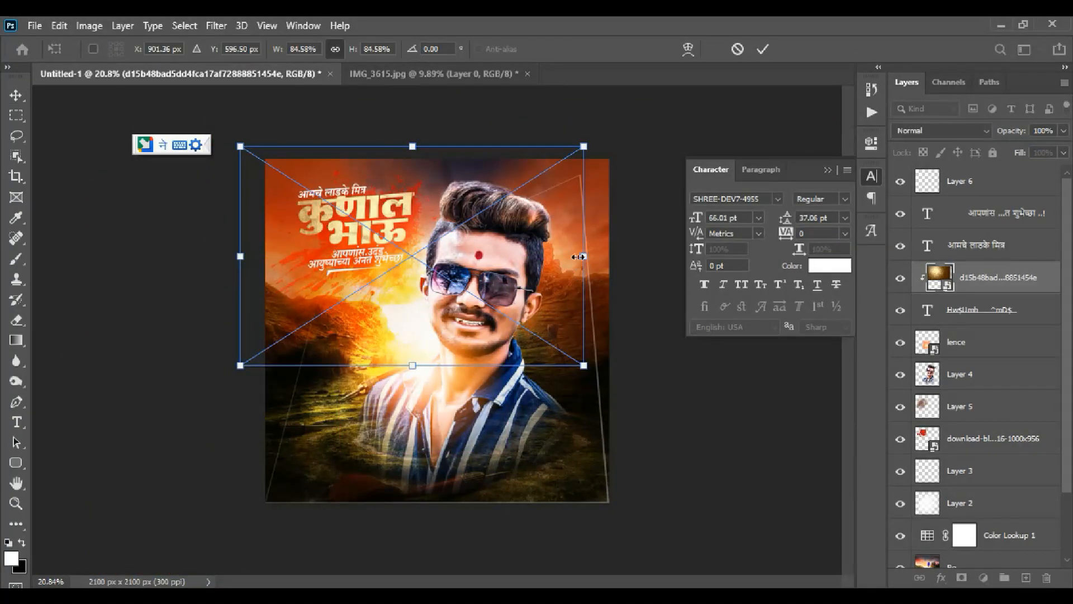
drag(580, 257, 531, 254)
drag(487, 251, 510, 245)
double_click(510, 245)
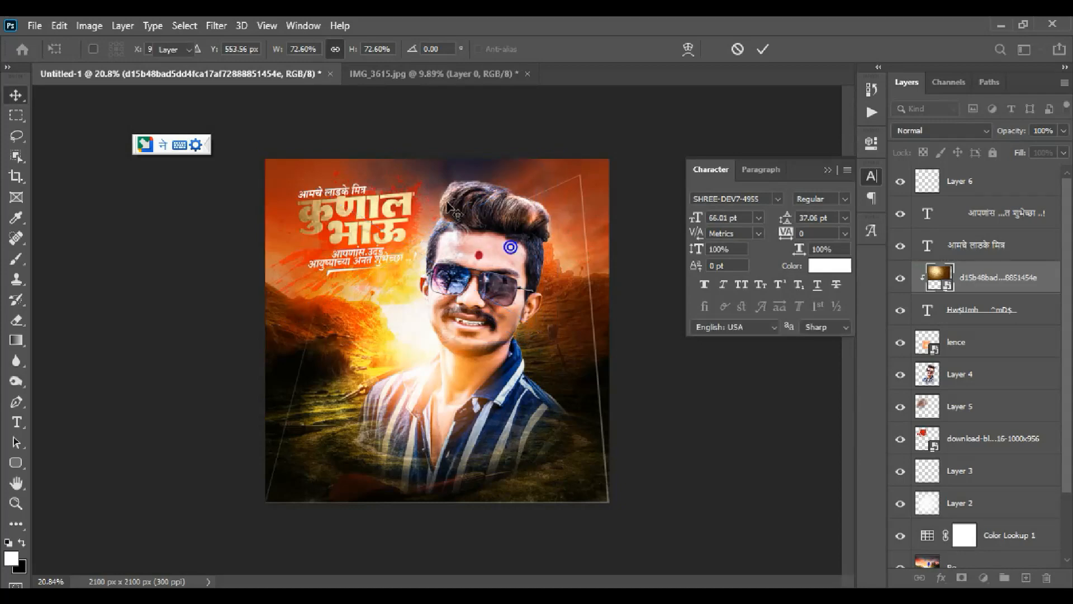
drag(445, 203, 433, 207)
Set the blend mode of the title's clipped texture to Luminosity.
click(940, 130)
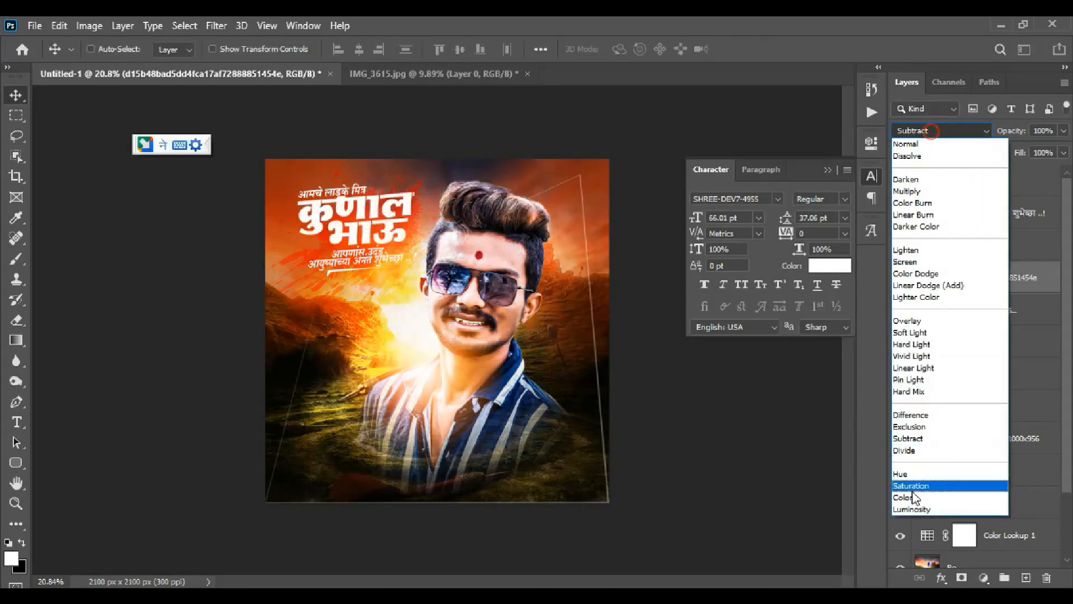
click(914, 509)
scroll(343, 188, up, 14)
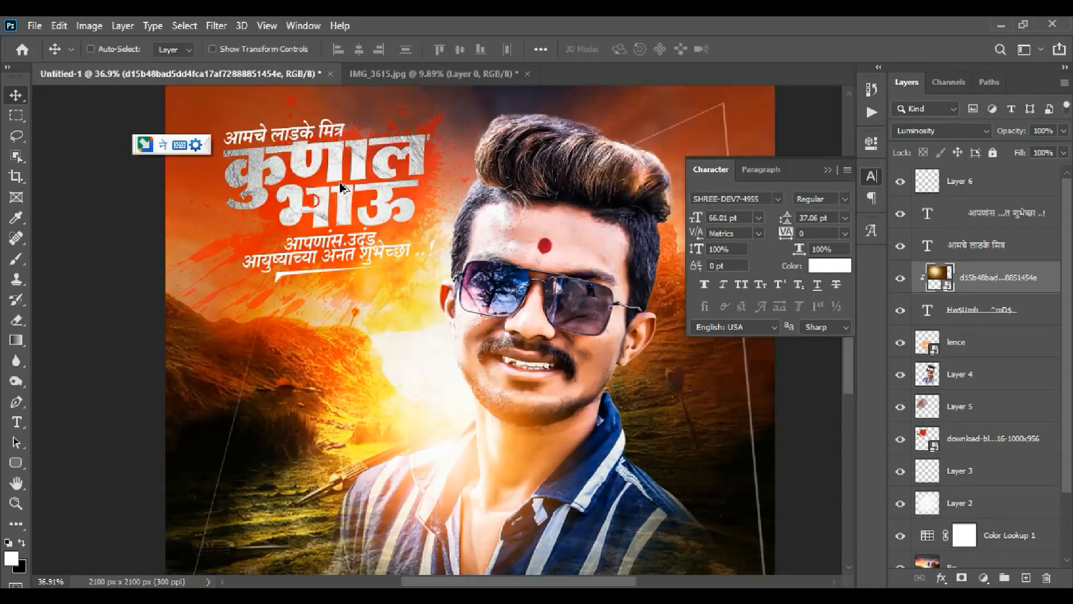
scroll(393, 320, down, 11)
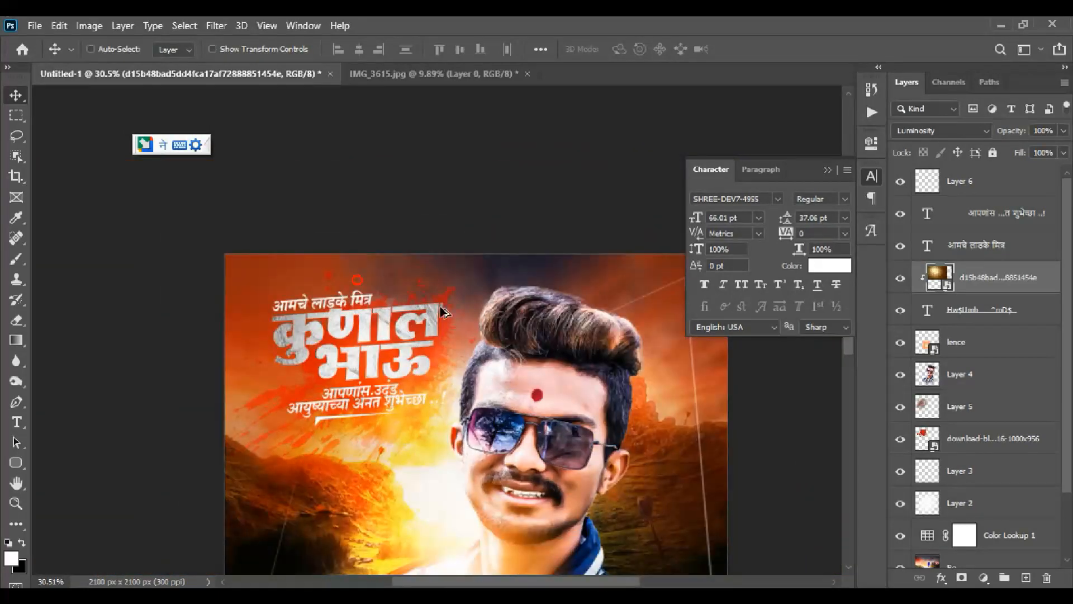
scroll(995, 440, down, 3)
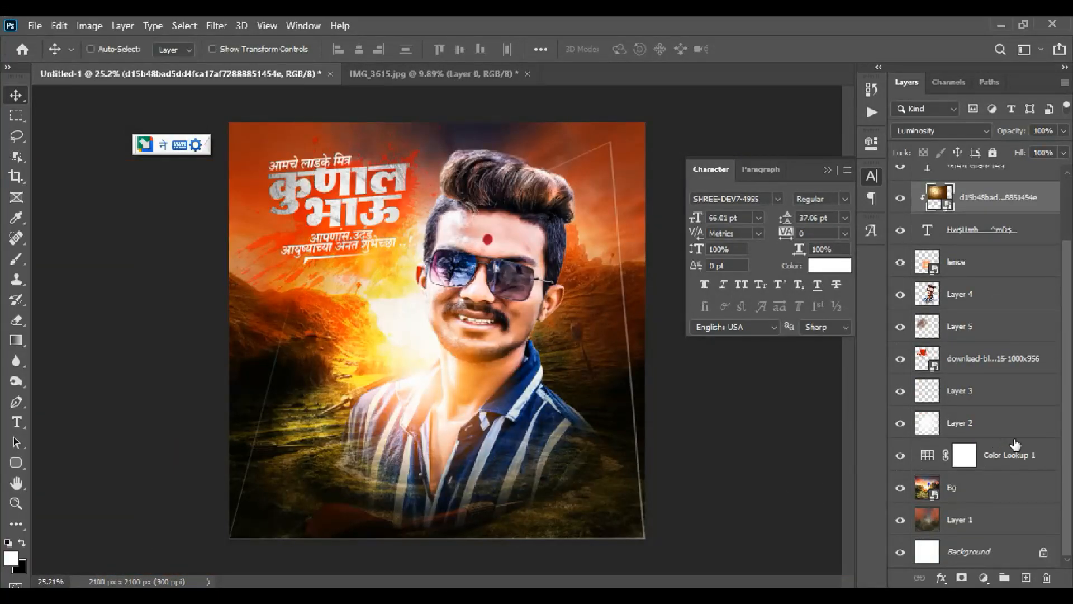
Add a Color Lookup adjustment layer above Layer 5 and apply the 2Strip.look 3DLUT.
click(1017, 428)
click(1032, 359)
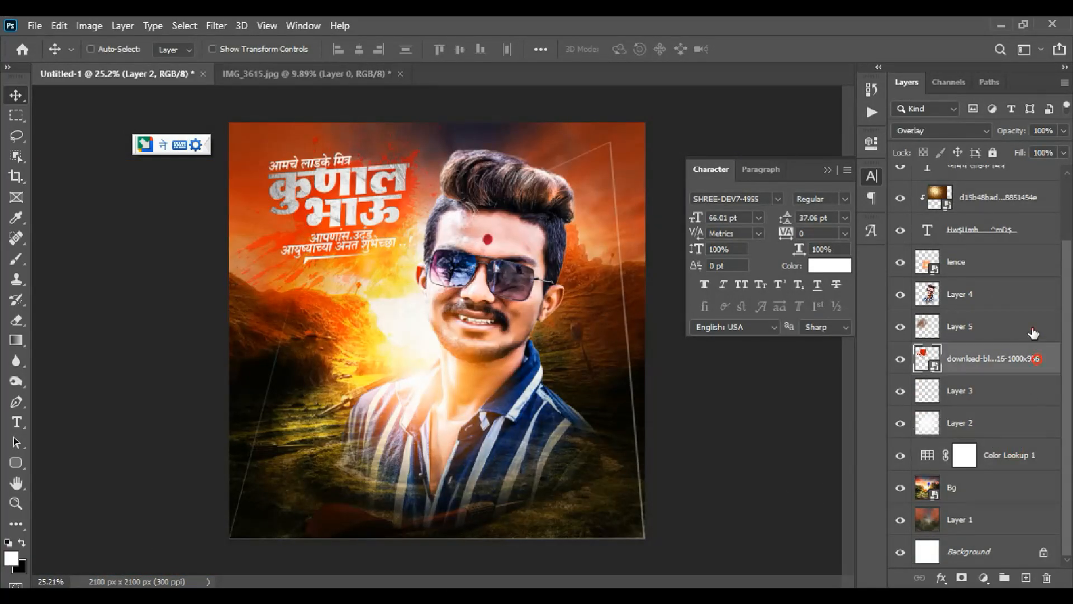
click(1032, 328)
click(983, 577)
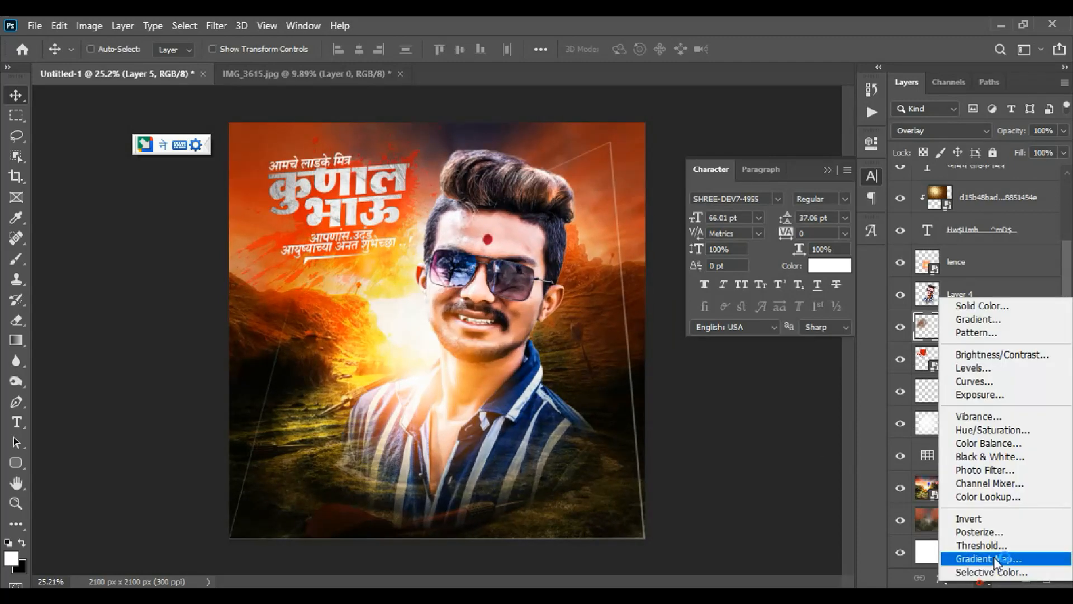
click(983, 494)
click(743, 193)
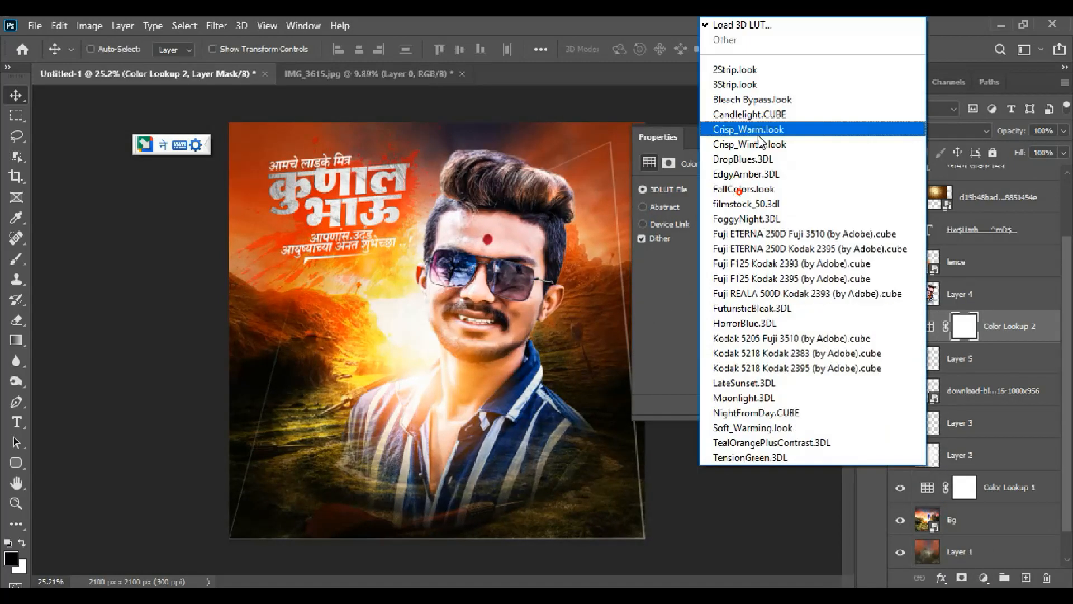
click(755, 69)
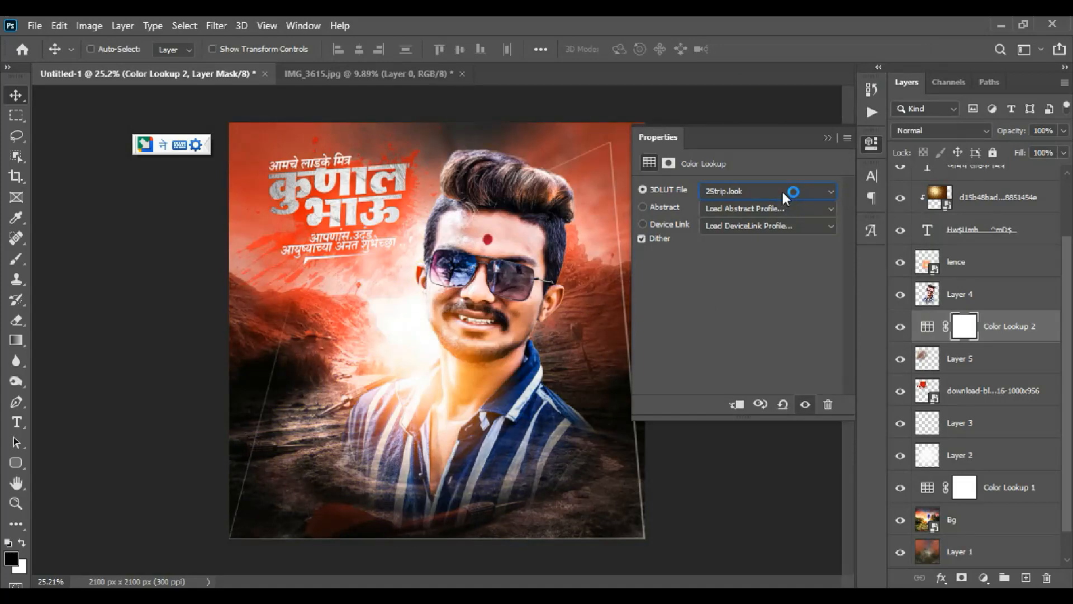
Set the Color Lookup 2 adjustment's 3DLUT to DropBlues.3DL.
key(Down)
key(Down)
key(Down)
key(Down)
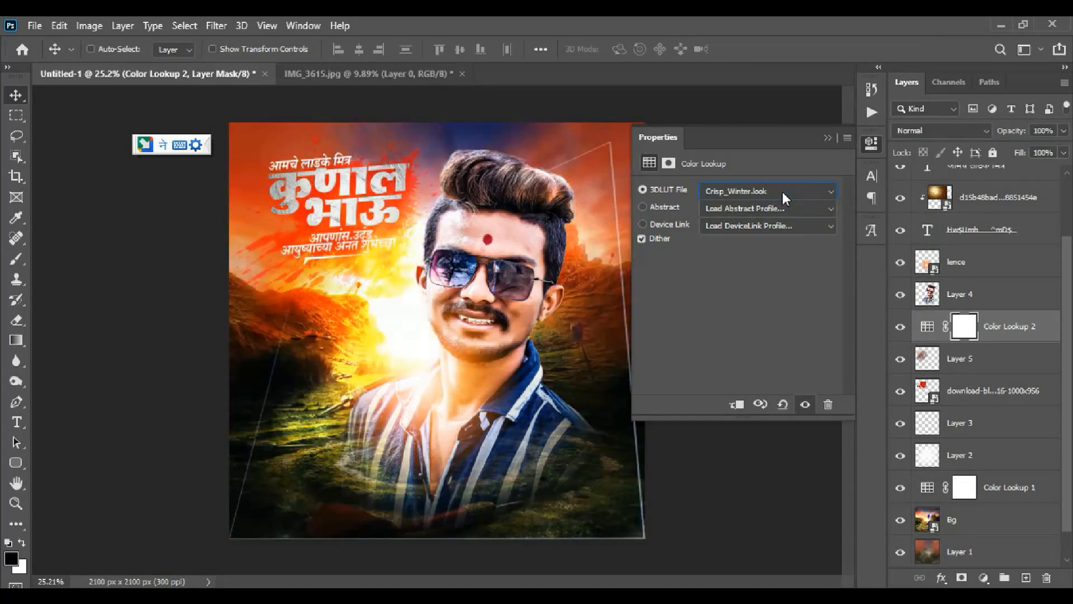
key(Down)
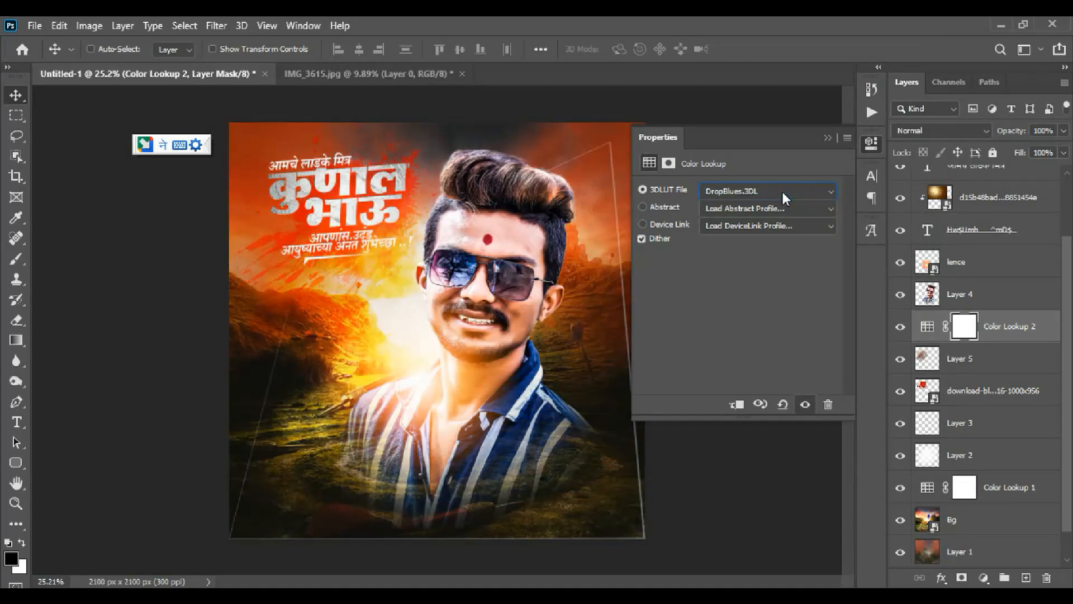
key(Down)
key(Up)
Move the man's cutout on Layer 4 together with the lence flare layer slightly up and to the left.
click(518, 393)
shift+click(984, 273)
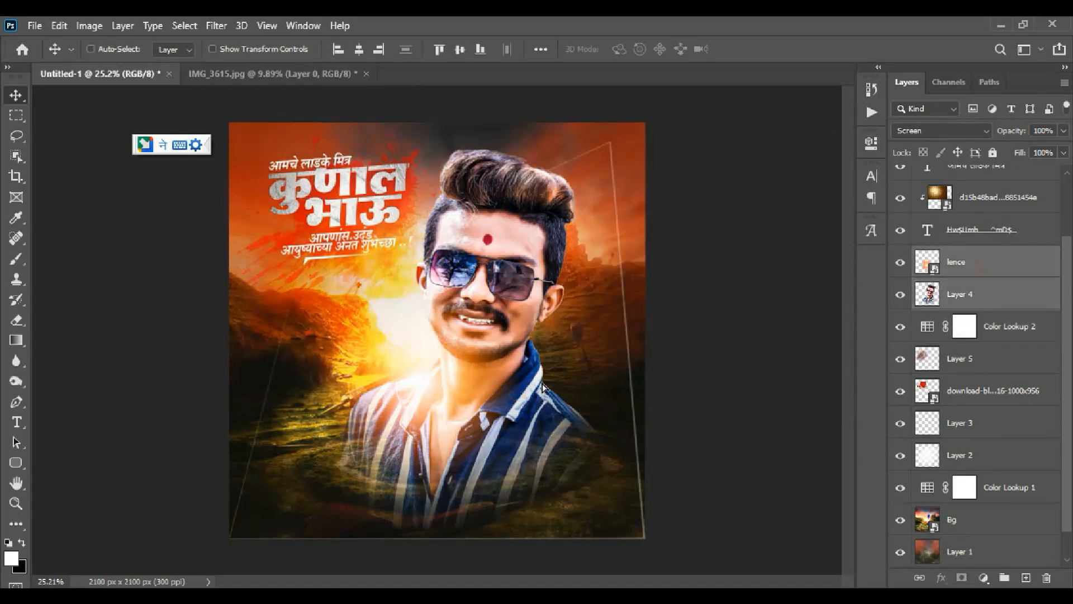
drag(550, 394, 542, 380)
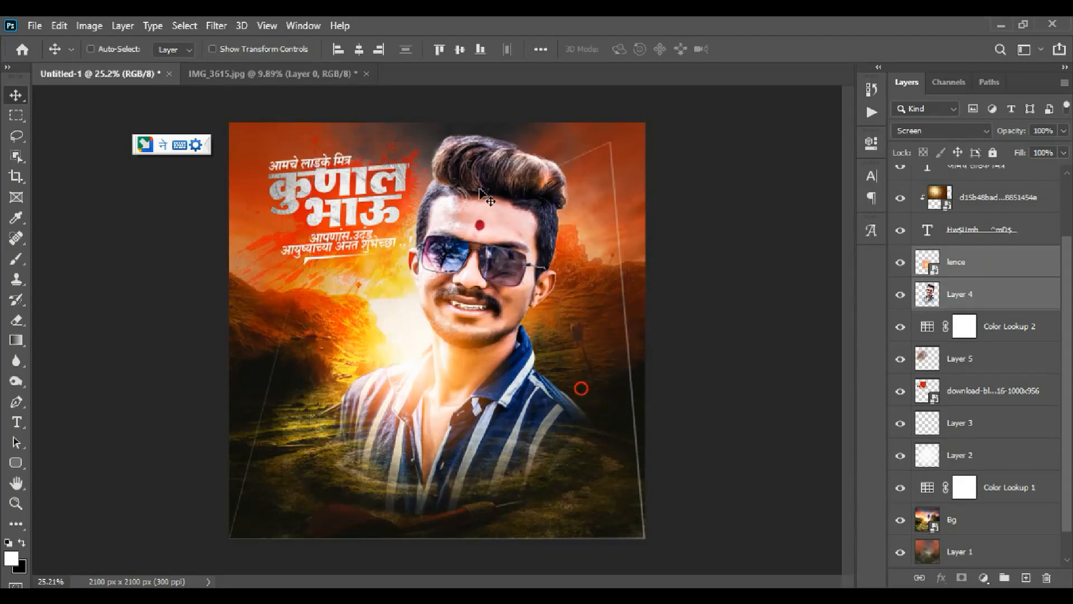
scroll(517, 250, up, 5)
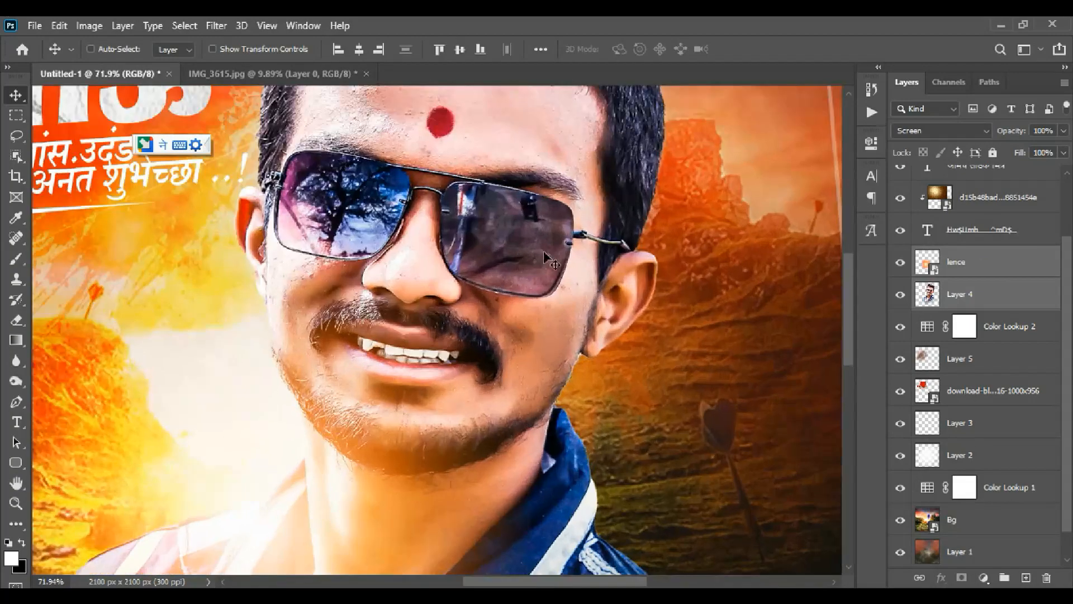
scroll(543, 251, down, 3)
scroll(561, 275, down, 3)
scroll(525, 391, down, 6)
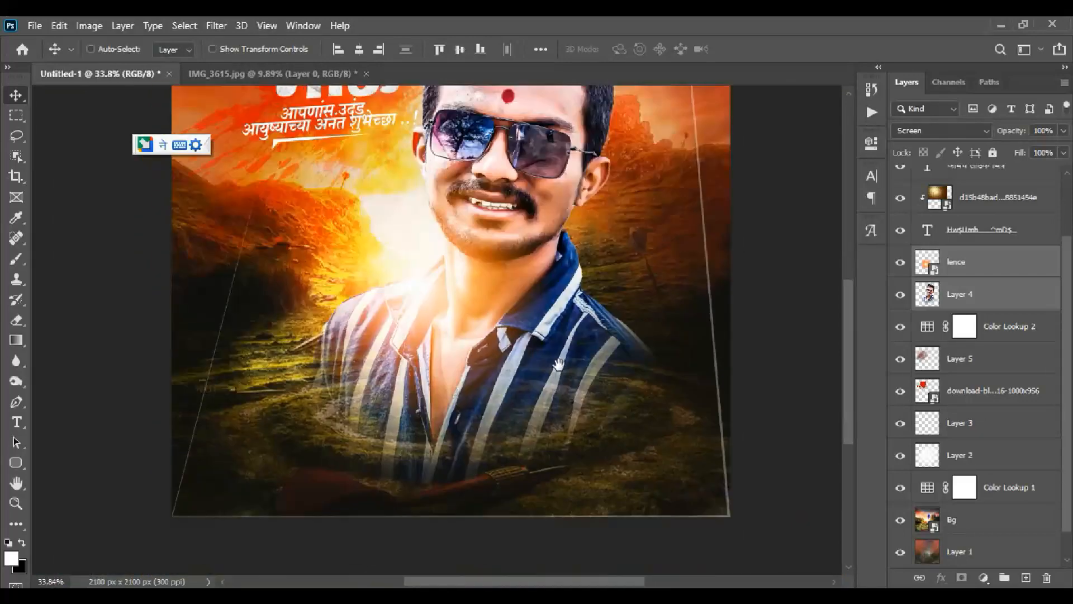
scroll(515, 328, up, 3)
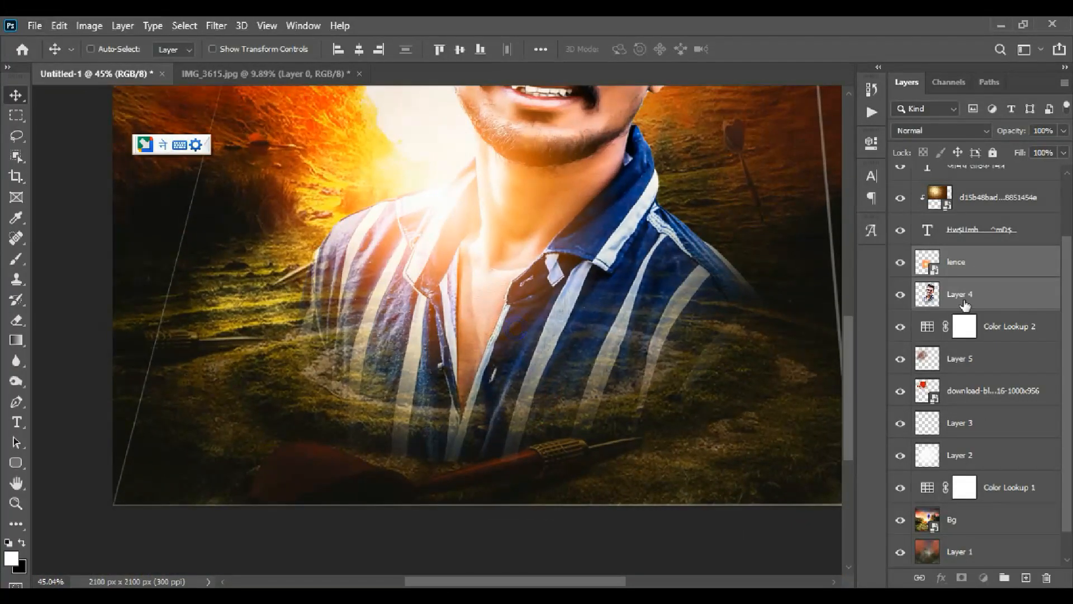
Touch up the lower edge of the man's cutout on Layer 4 with the 900 px Eraser.
click(966, 304)
click(17, 319)
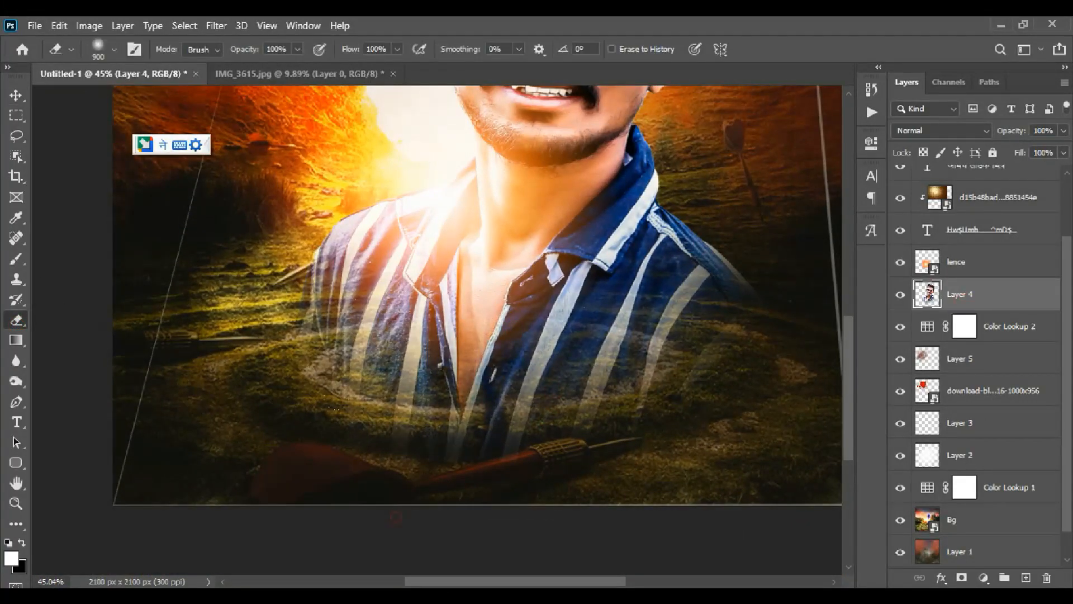
key(ctrl+0)
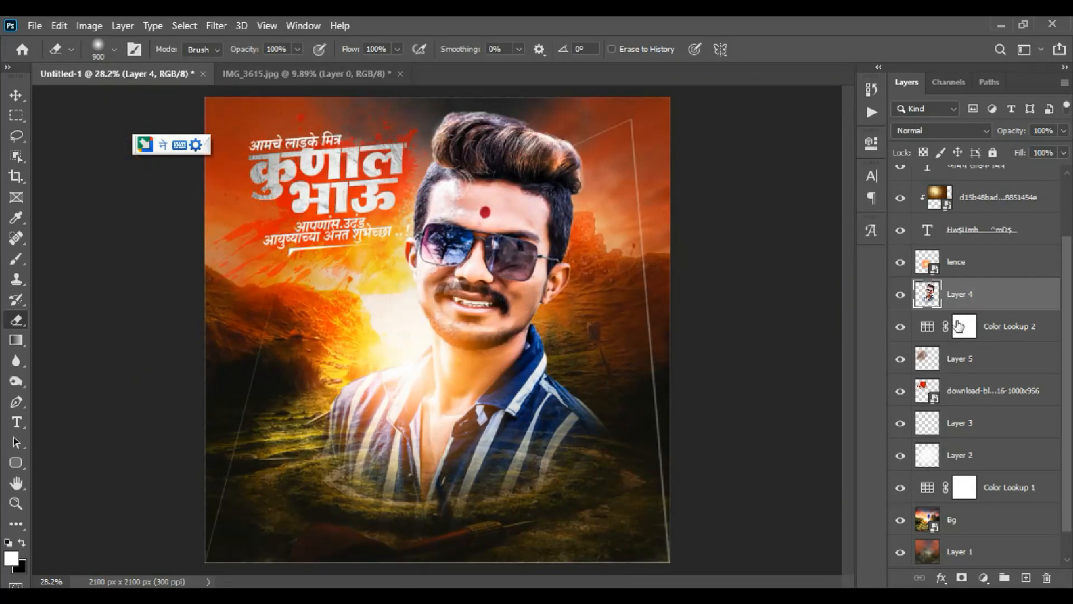
Add two empty layers above all the text layers at the top of the layer stack.
scroll(1013, 219, up, 3)
click(1013, 192)
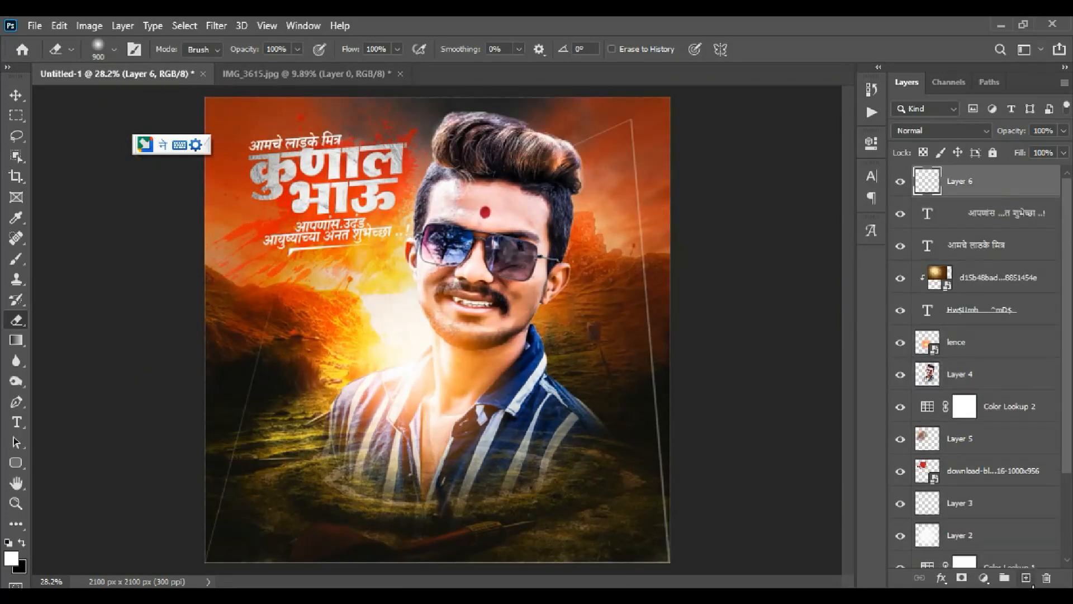
click(1026, 578)
Paint a dark brown shade along the artwork's bottom edge and lower corners on Layer 7 with the 1400 px Brush.
click(15, 261)
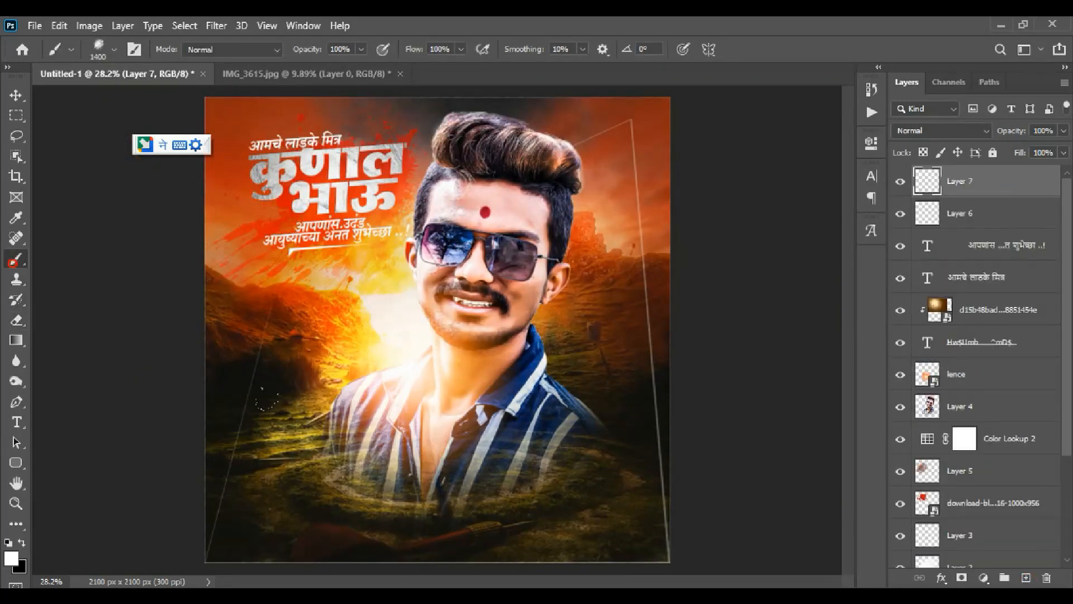
key(ctrl+minus)
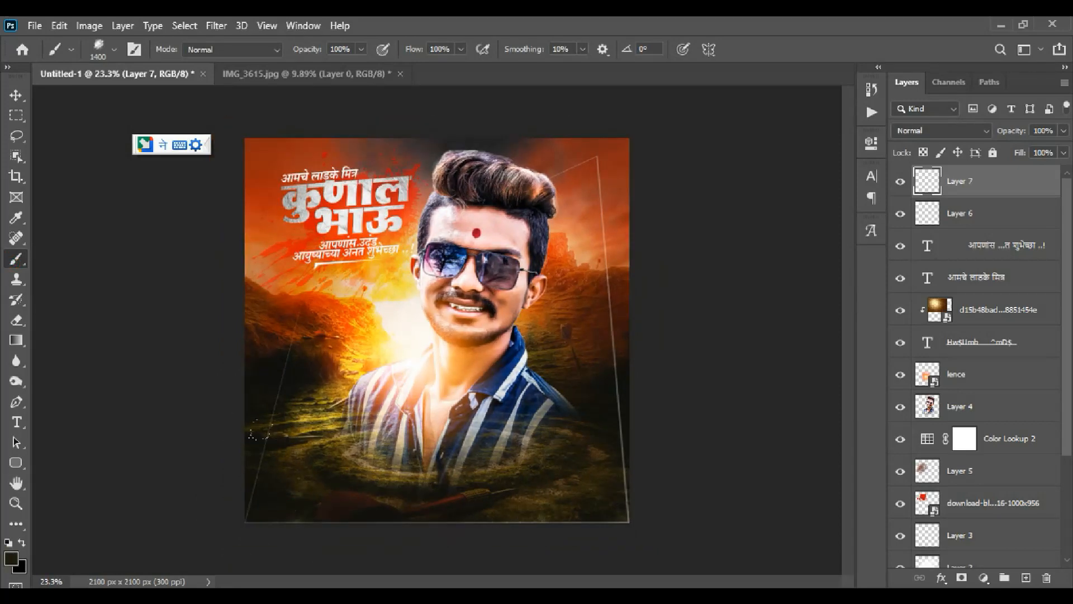
drag(290, 448, 376, 459)
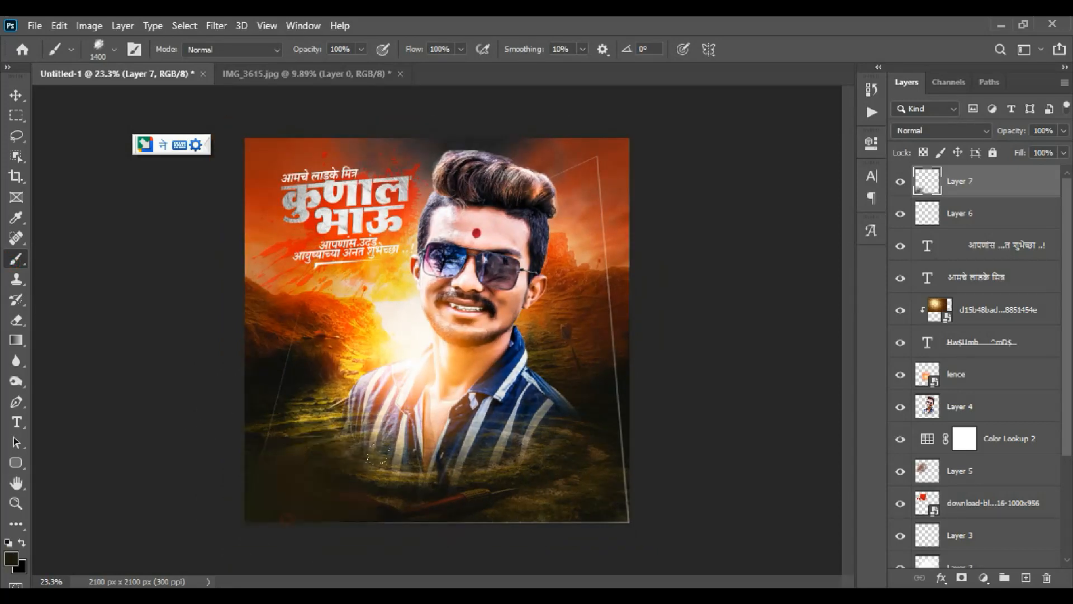
click(448, 542)
click(606, 492)
scroll(728, 383, down, 1)
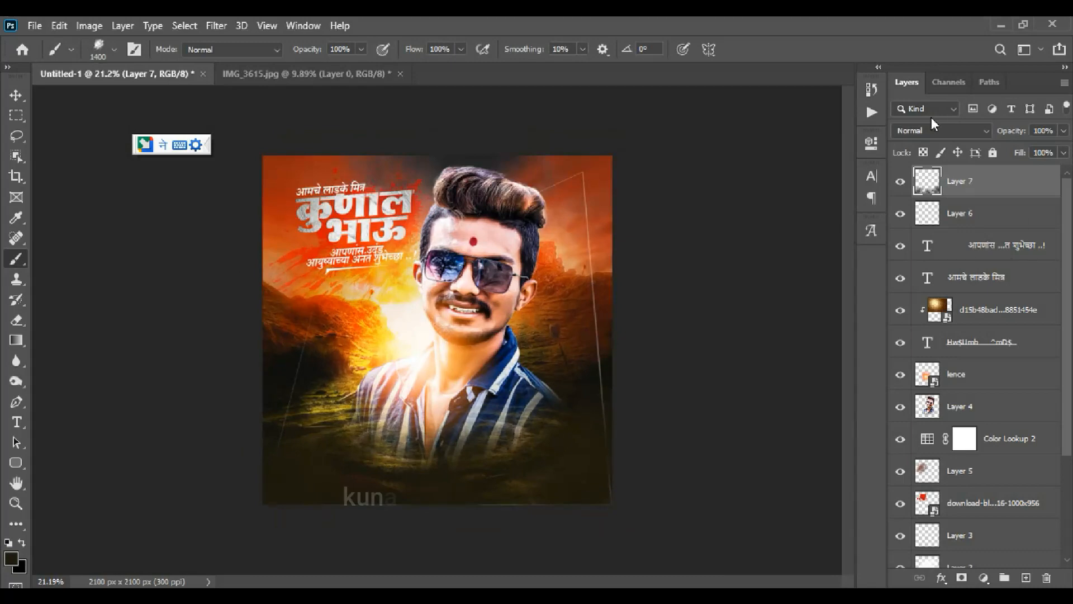
Start a new text layer over the lower part of the man's shirt in the BalBharatiDev02 font.
click(16, 102)
scroll(463, 352, up, 4)
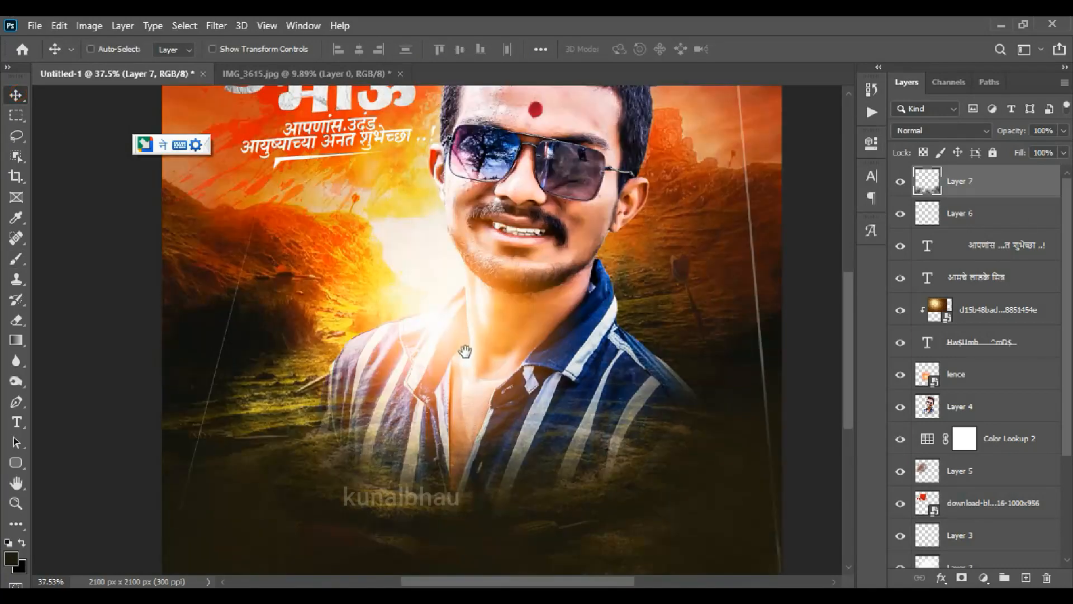
drag(468, 378, 511, 338)
key(t)
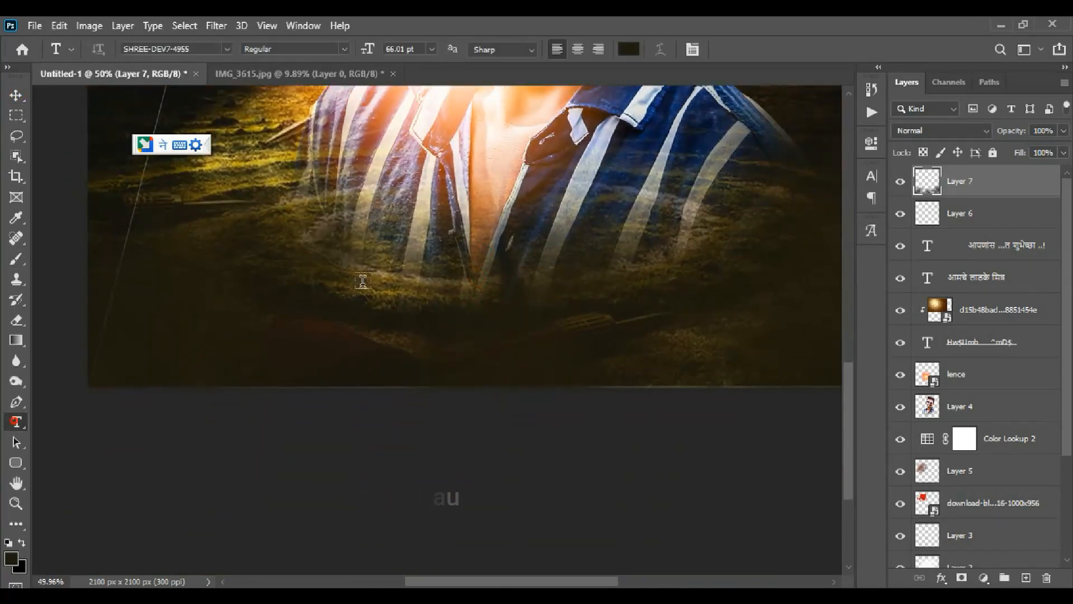
click(367, 287)
click(228, 49)
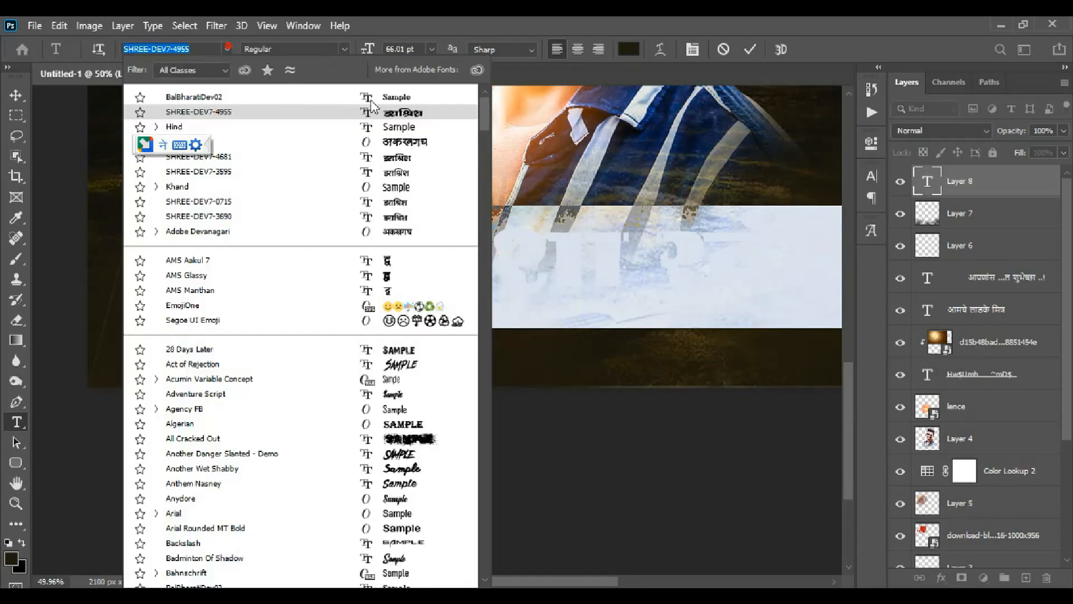
click(414, 99)
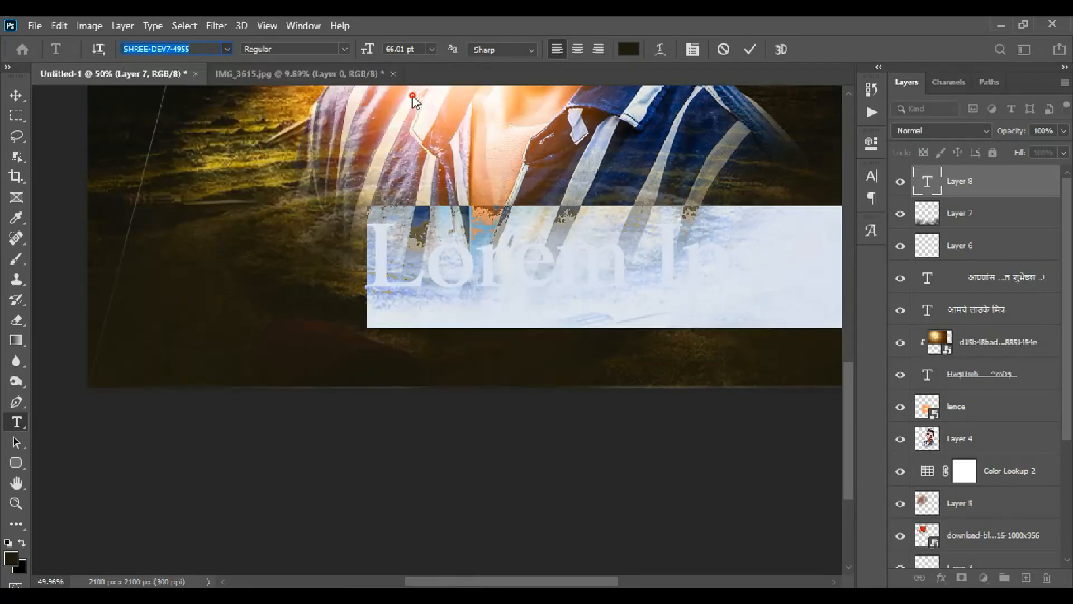
Enter the Devanagari text "*शुभेच्छुक*" with an asterisk on each side.
text(shubh)
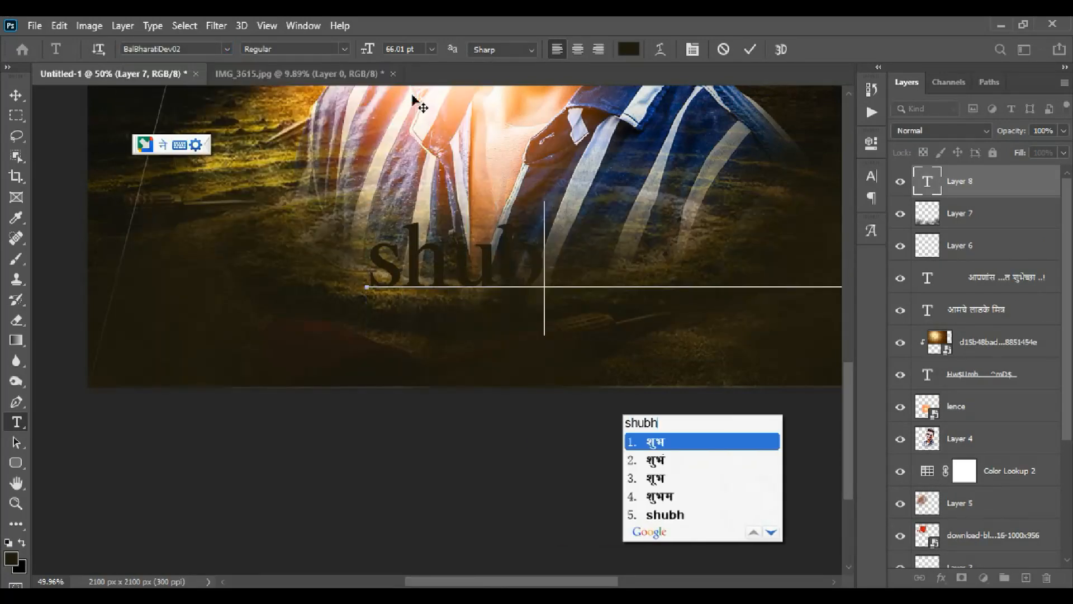
text(echhuk)
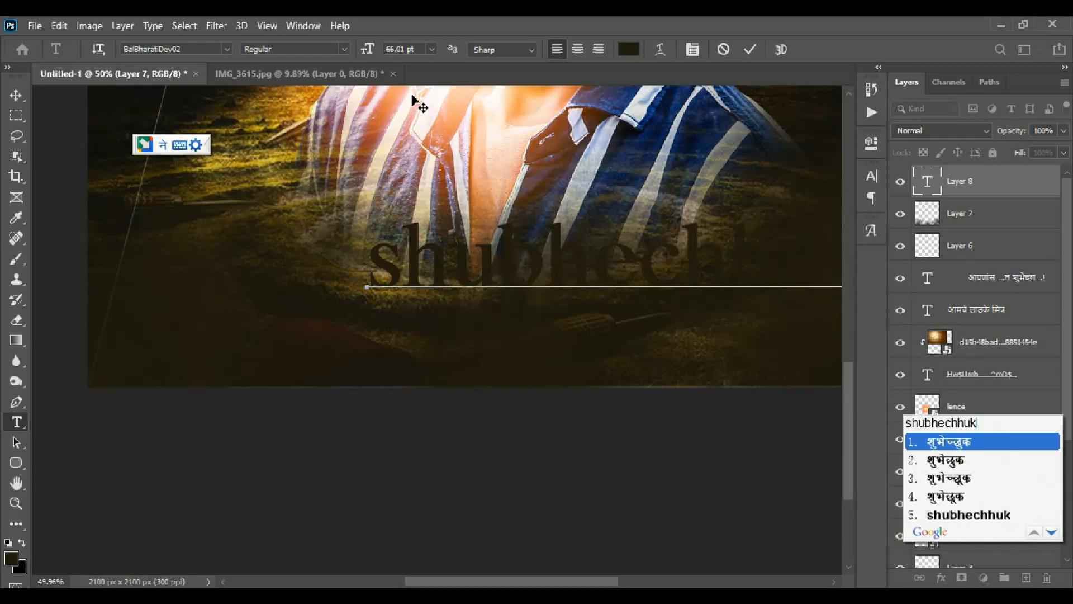
key(space)
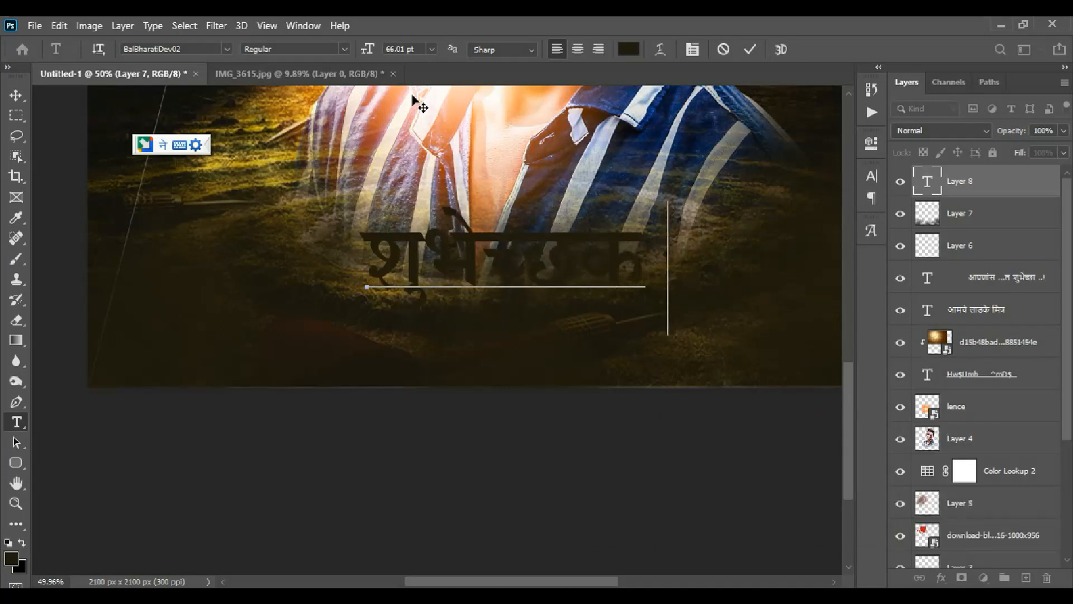
text(*)
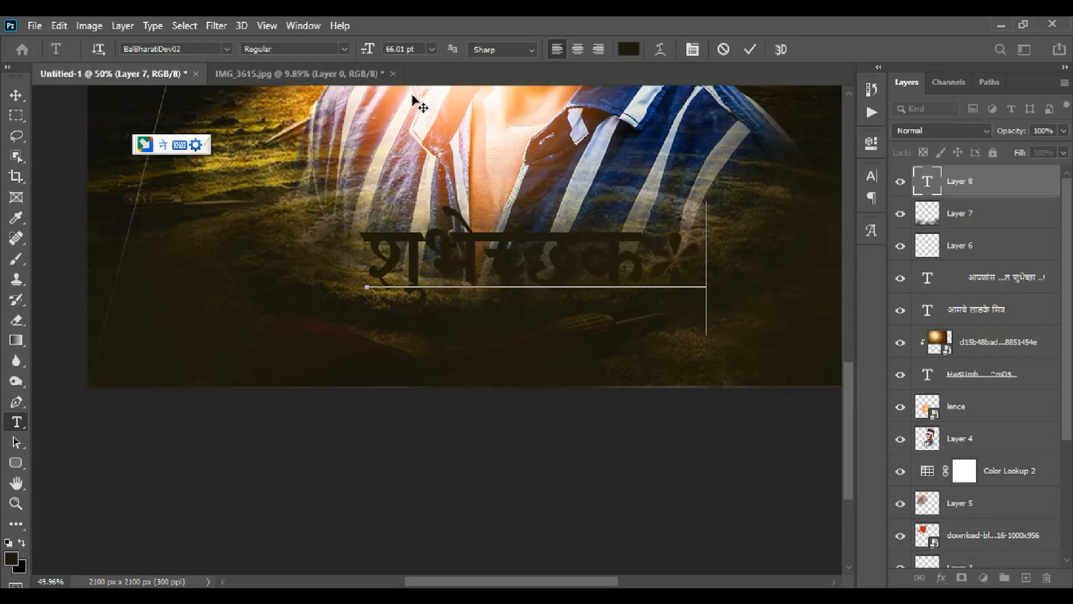
key(Left)
key(Left)
key(Left)
key(Left)
key(Left)
key(Left)
key(Left)
key(Left)
key(Left)
text(*)
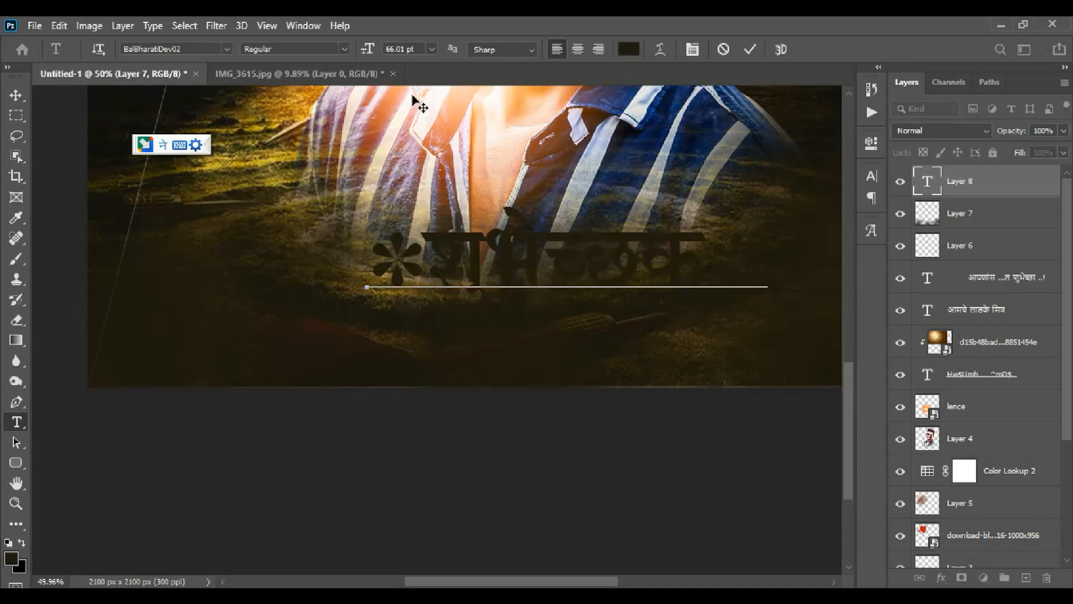
Color the *शुभेच्छुक* text white (ffffff) and reduce its font size to less than half.
key(ctrl+a)
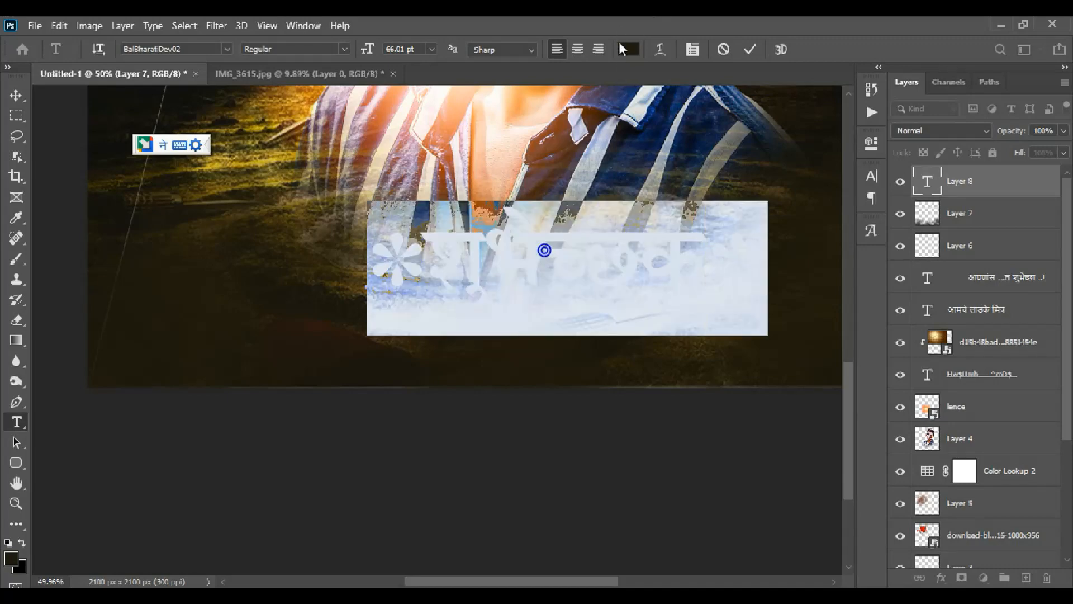
click(628, 49)
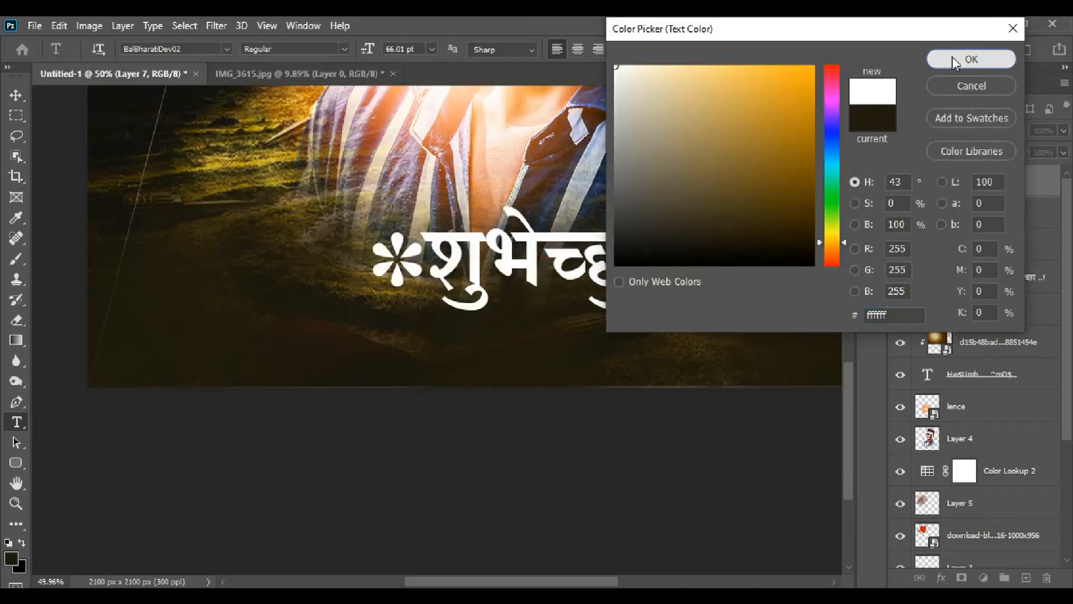
click(952, 59)
drag(368, 52, 338, 60)
click(16, 96)
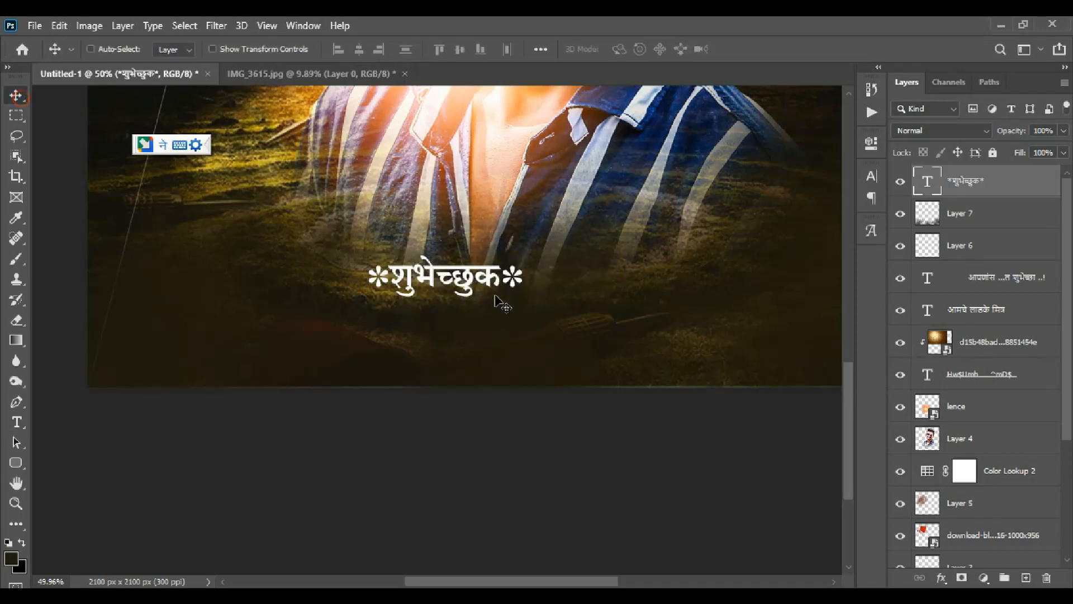
Position the *शुभेच्छुक* text at the horizontal center of the artwork, just below the man's shirt.
scroll(416, 308, down, 2)
drag(481, 312, 522, 312)
scroll(520, 310, down, 4)
scroll(495, 427, up, 5)
drag(495, 426, 535, 303)
drag(533, 308, 530, 316)
scroll(511, 331, down, 3)
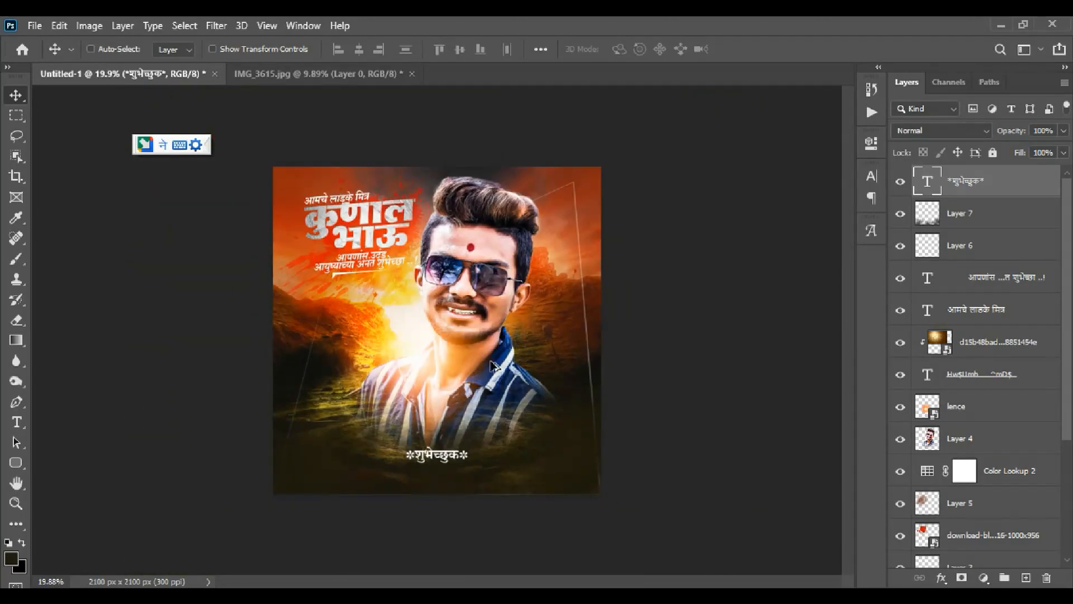
scroll(492, 366, up, 5)
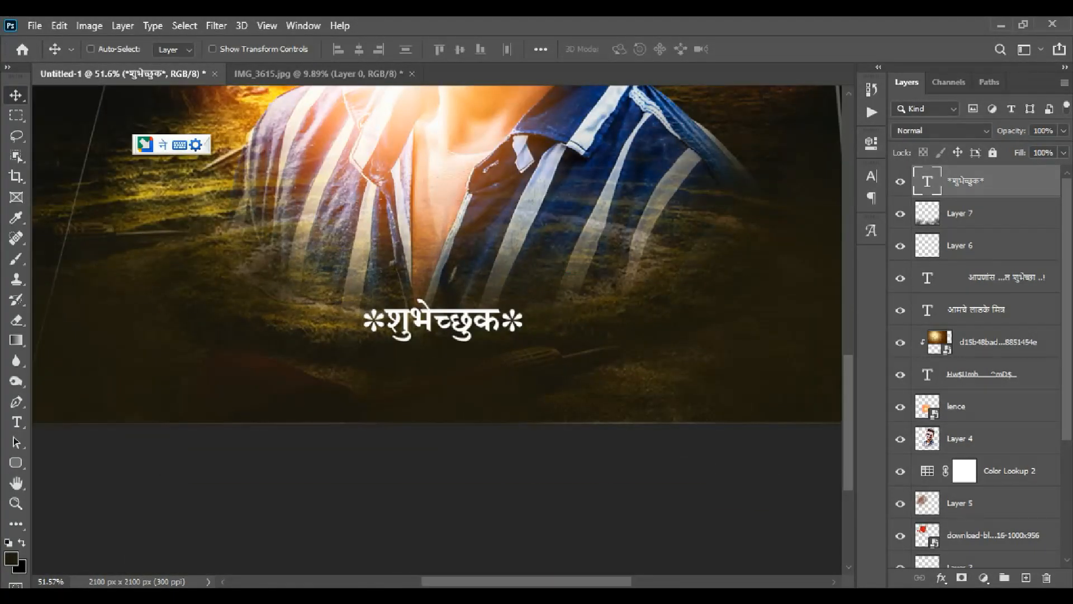
Switch to the ShreeDev 0714 converter page in Opera and replace the Unicode text with "सर्व मित्रपरिवार".
key(alt+Tab)
click(297, 410)
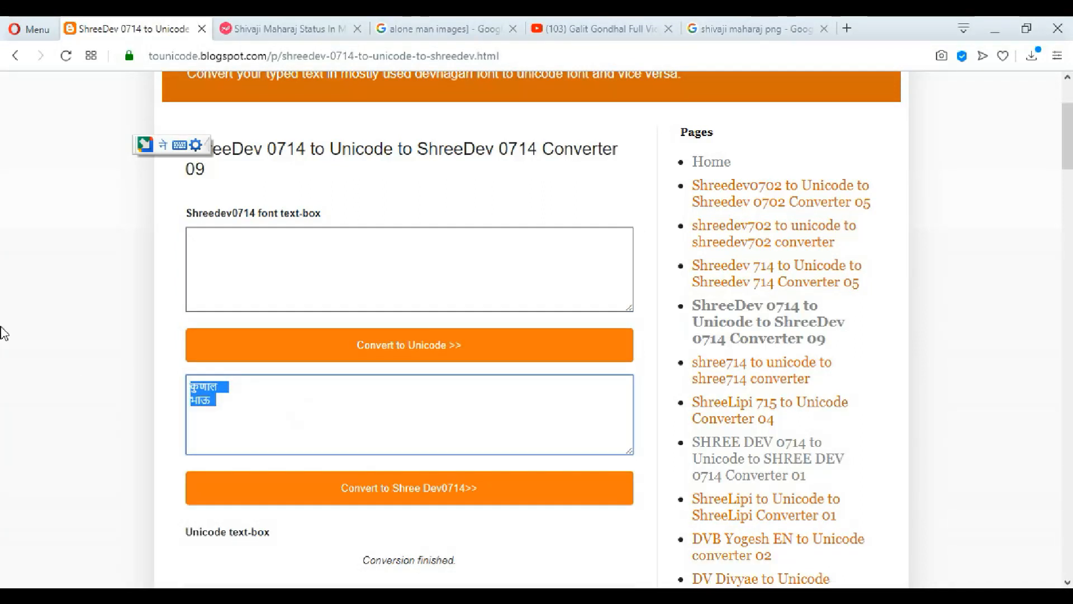
text(sarv )
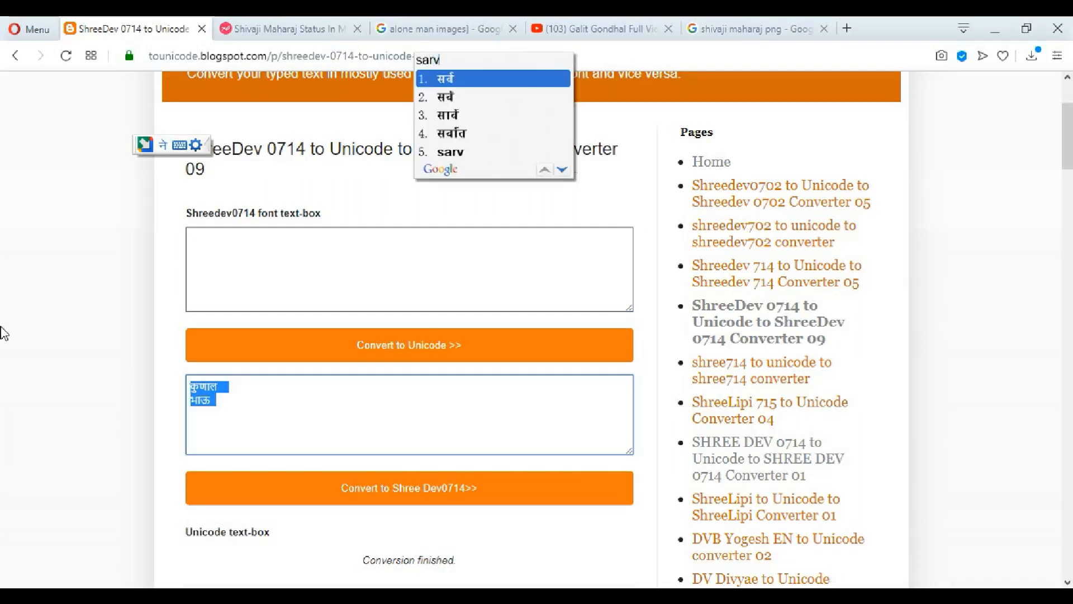
text(mitrpa)
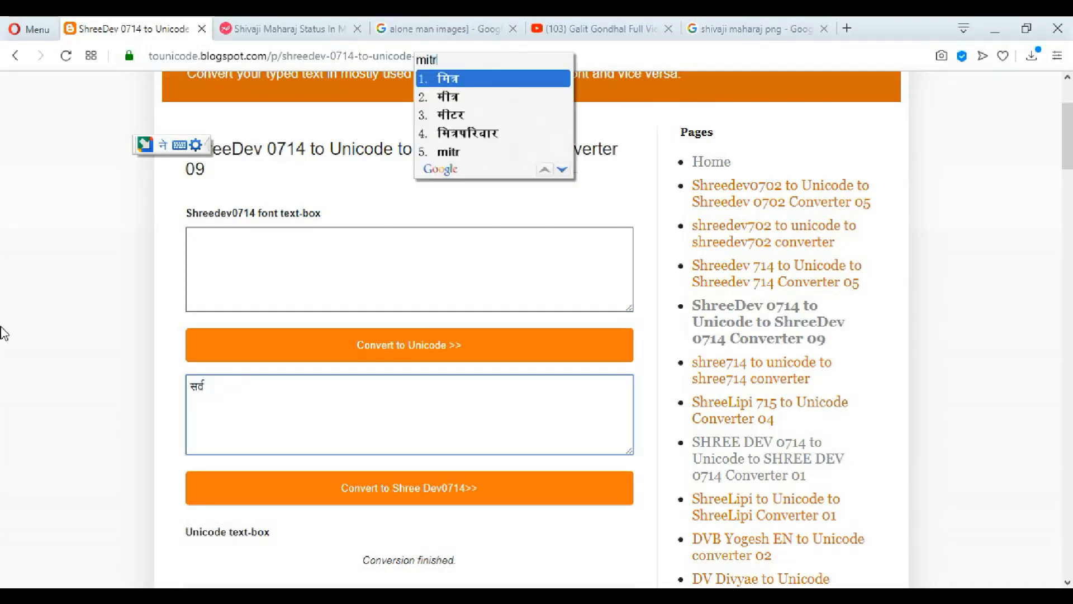
text(rivar)
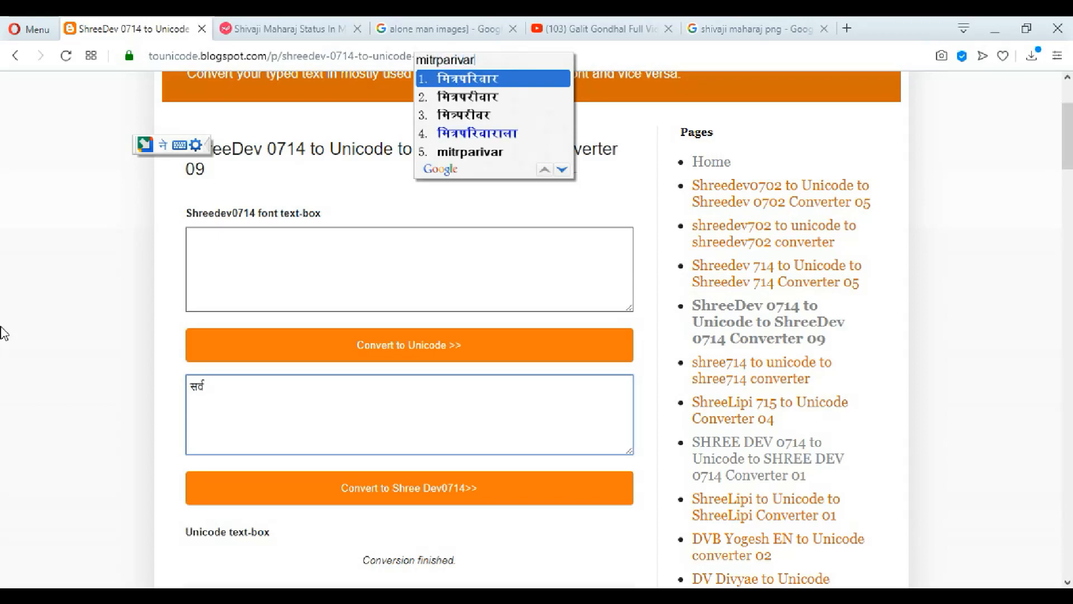
scroll(3, 334, up, 3)
scroll(125, 447, down, 2)
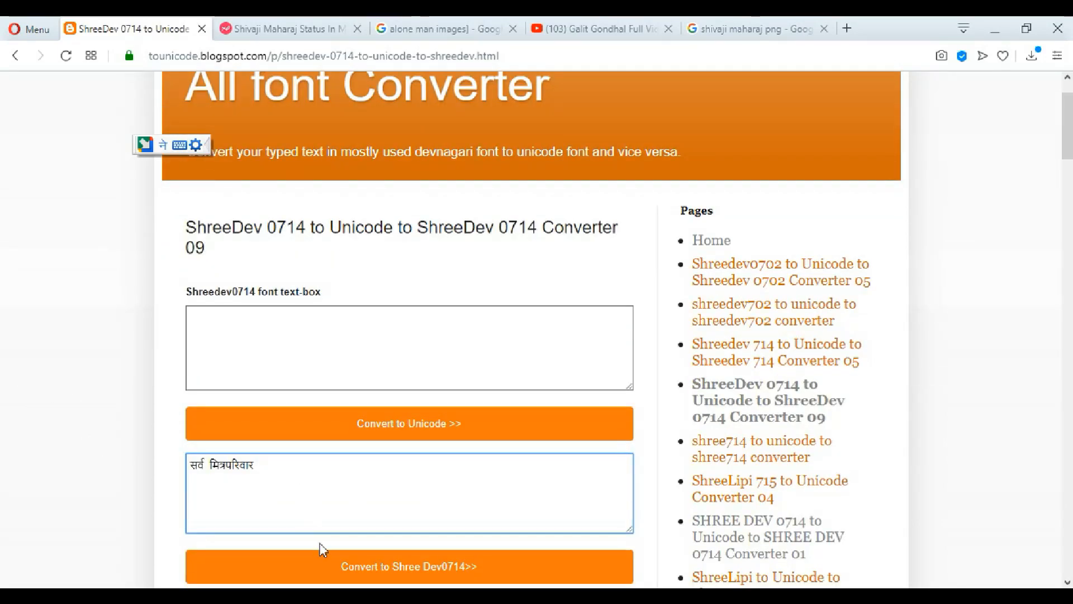
Convert the Unicode text to Shree Dev0714 and remove the converted text from the Shreedev0714 font text-box.
click(319, 559)
click(299, 353)
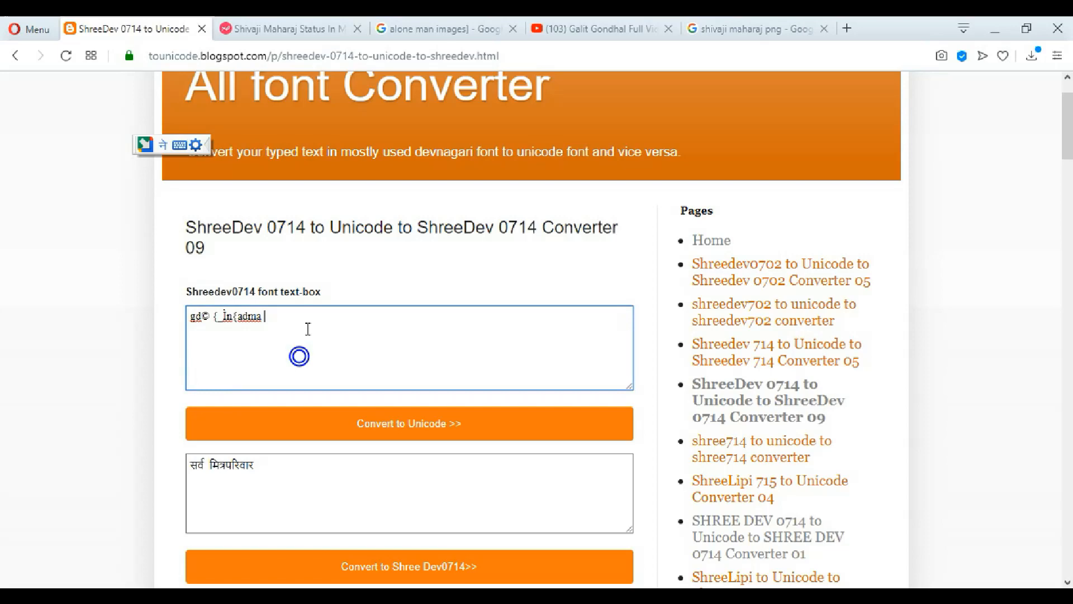
triple_click(243, 347)
key(BackSpace)
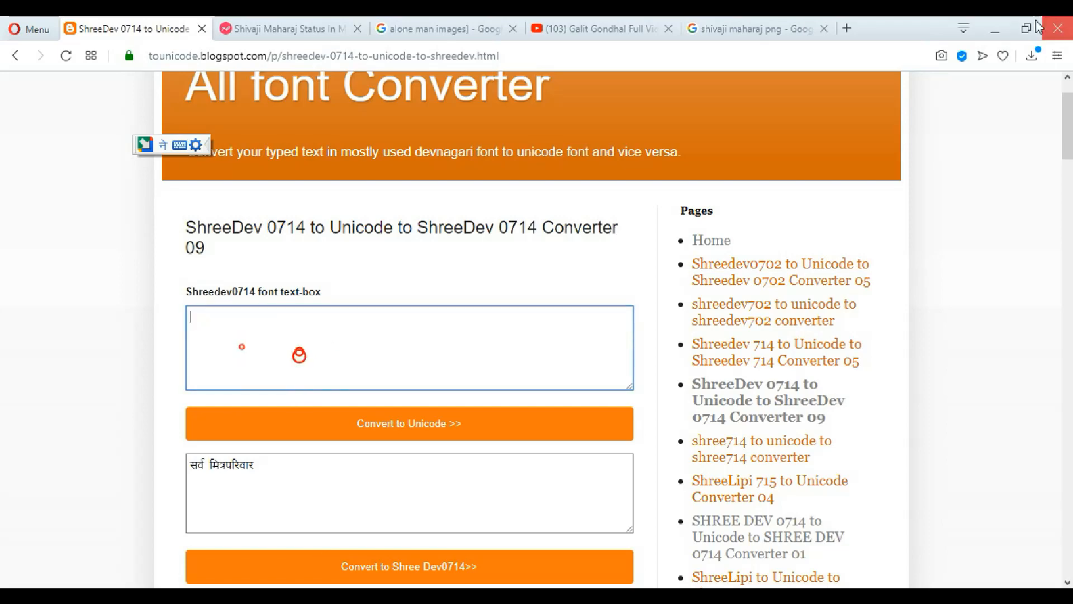
Switch back to Photoshop and paste the converted "सर्व मित्रपरिवार" text as a new text layer below *शुभेच्छुक*.
click(993, 31)
click(15, 423)
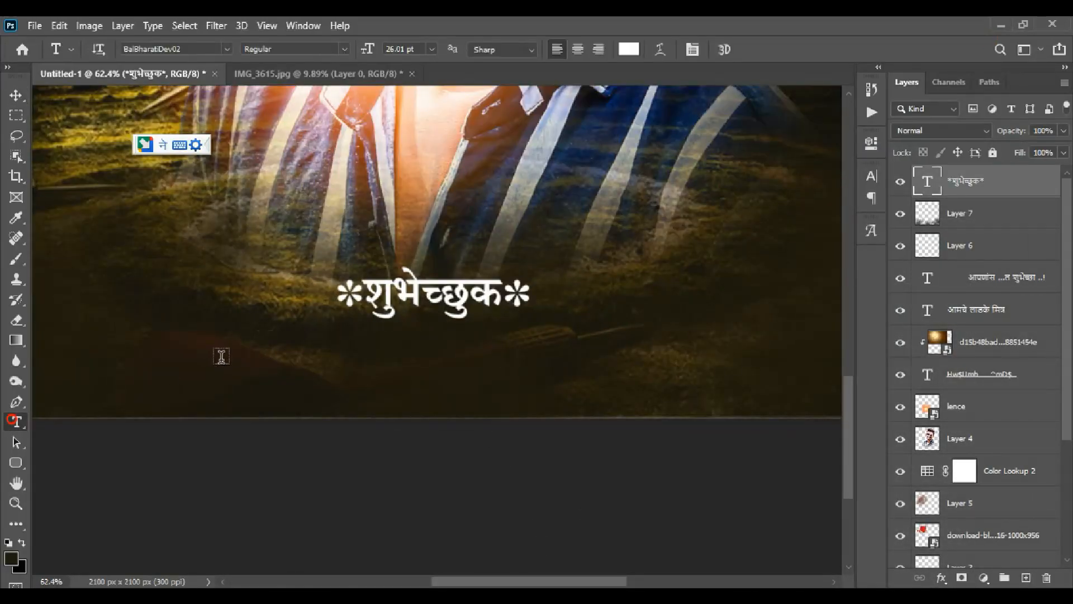
click(219, 362)
text(gd□ {_□n{adma)
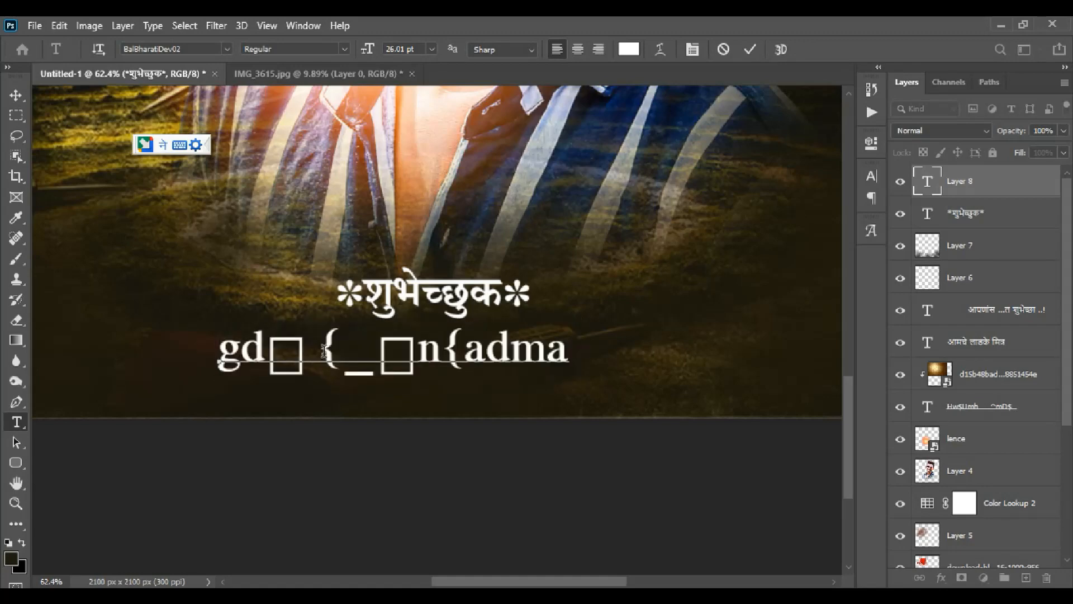
Set the pasted text's font to SHREE-DEV7-3690 and its size to 35.01 pt.
click(222, 49)
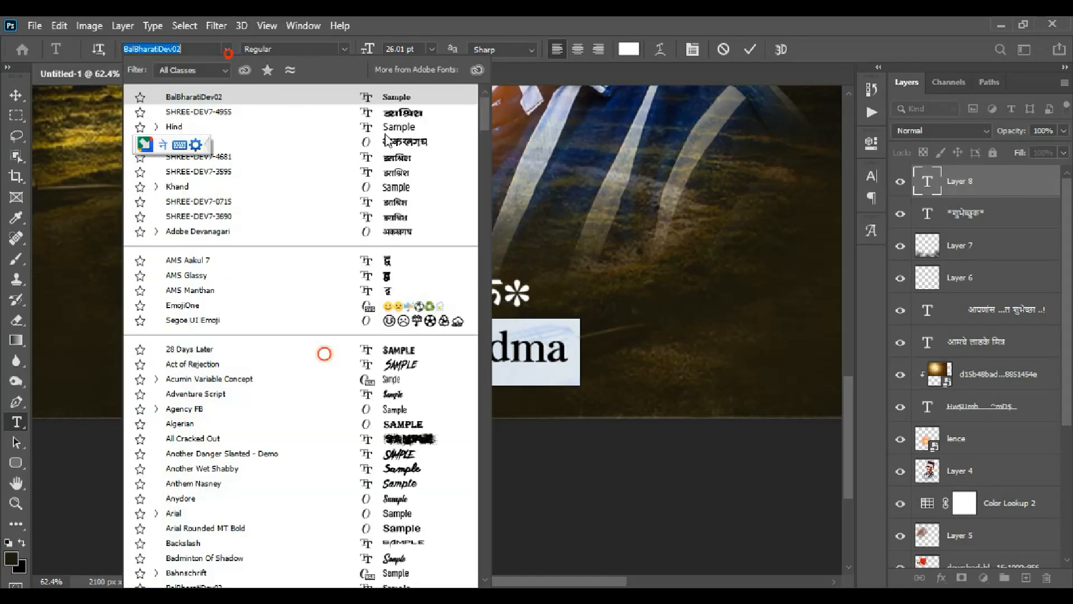
click(414, 216)
drag(363, 51, 371, 47)
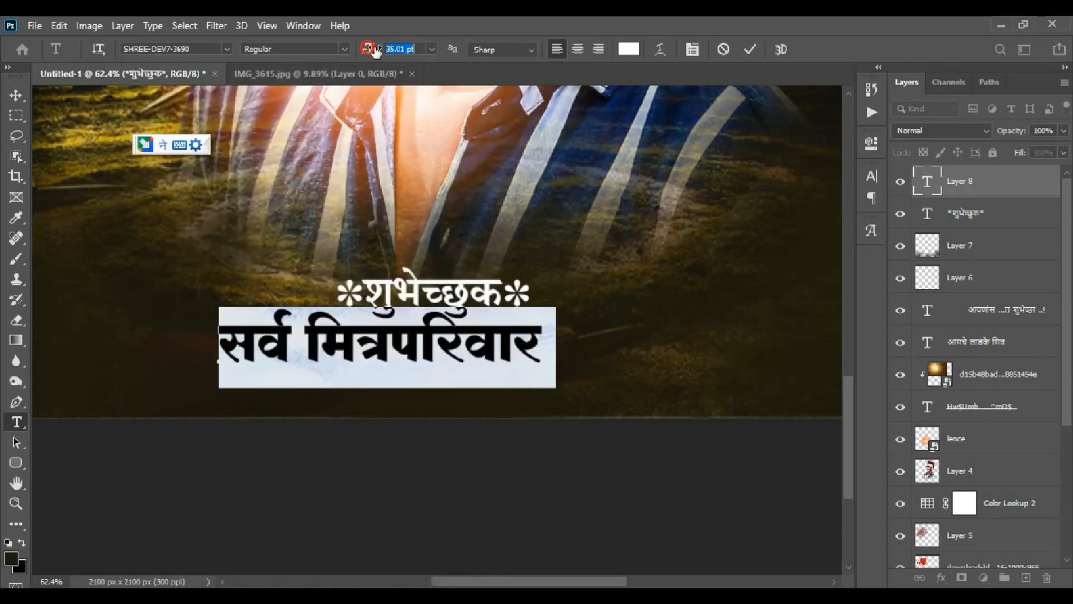
Center the सर्व मित्रपरिवार text horizontally beneath the *शुभेच्छुक* line.
click(21, 97)
drag(385, 350, 426, 342)
scroll(434, 331, up, 2)
scroll(464, 318, down, 7)
scroll(465, 318, down, 3)
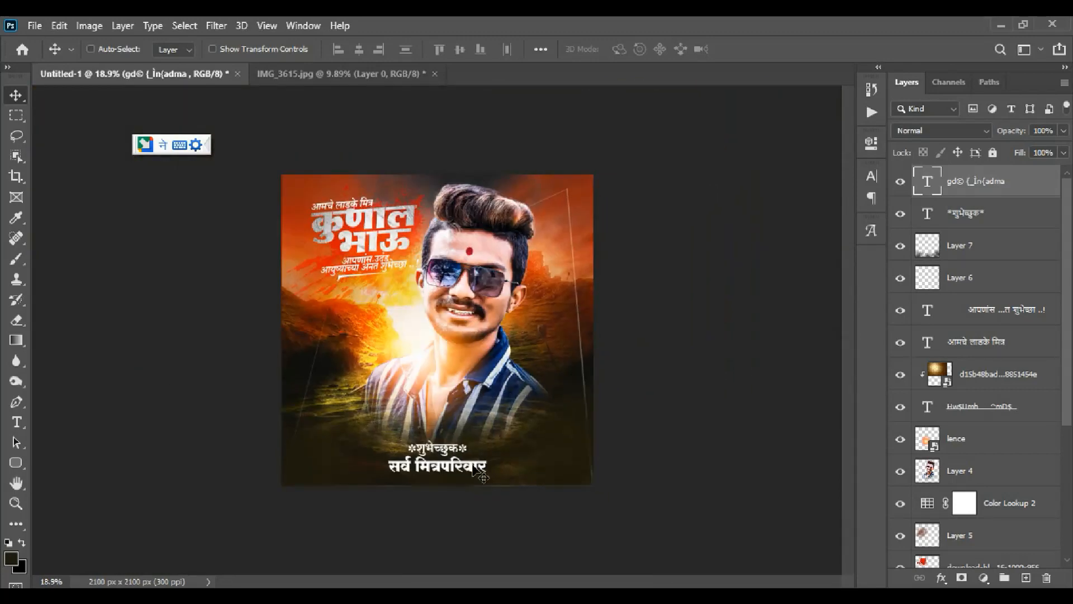
Color the सर्व मित्रपरिवार text light orange (ffab6e).
double_click(480, 474)
click(632, 49)
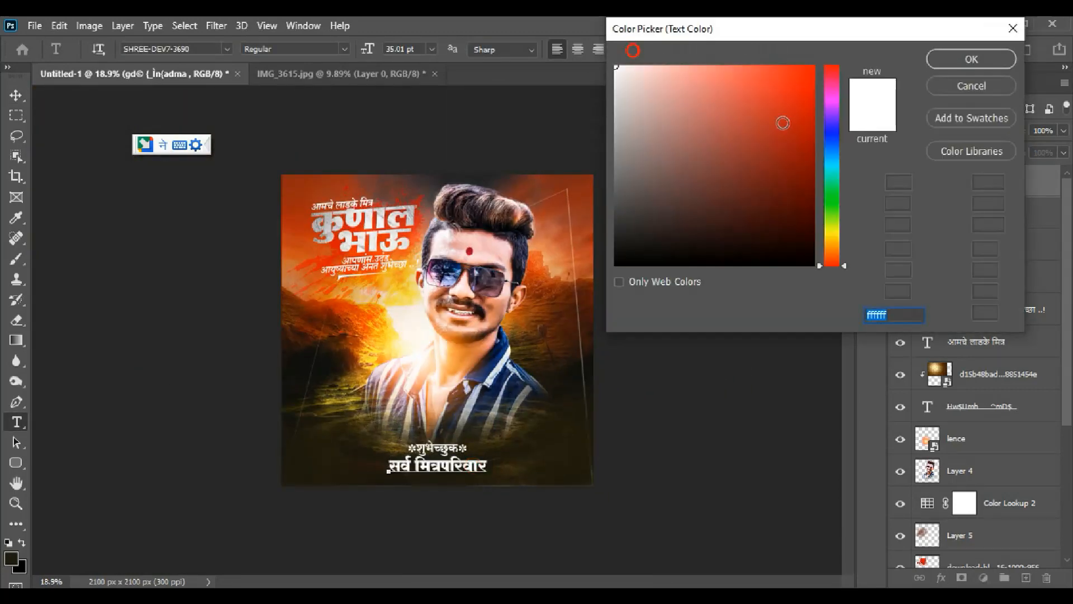
drag(762, 97, 753, 101)
click(839, 252)
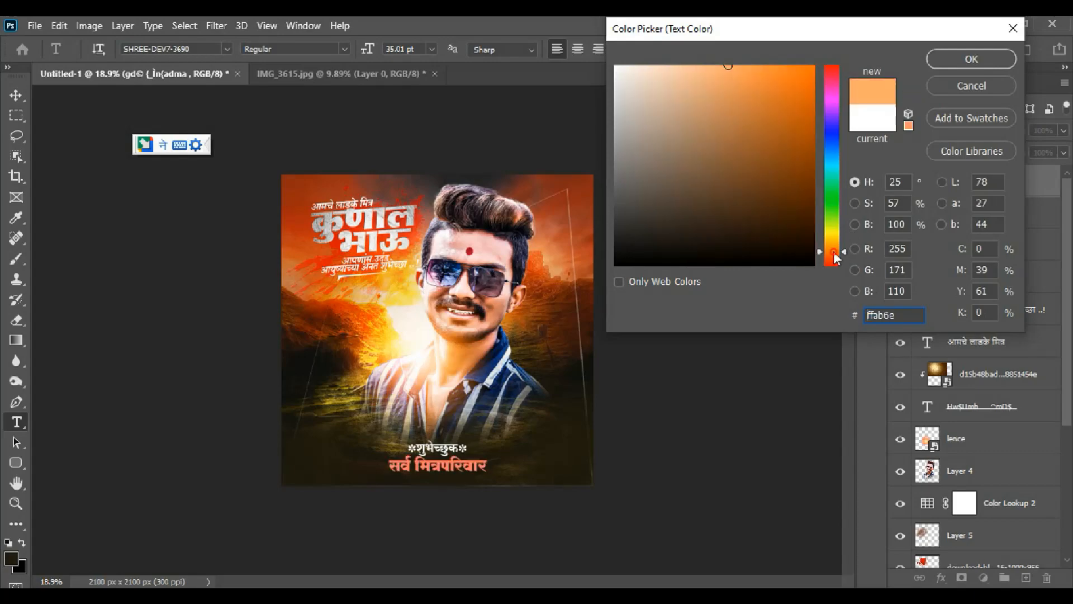
click(973, 66)
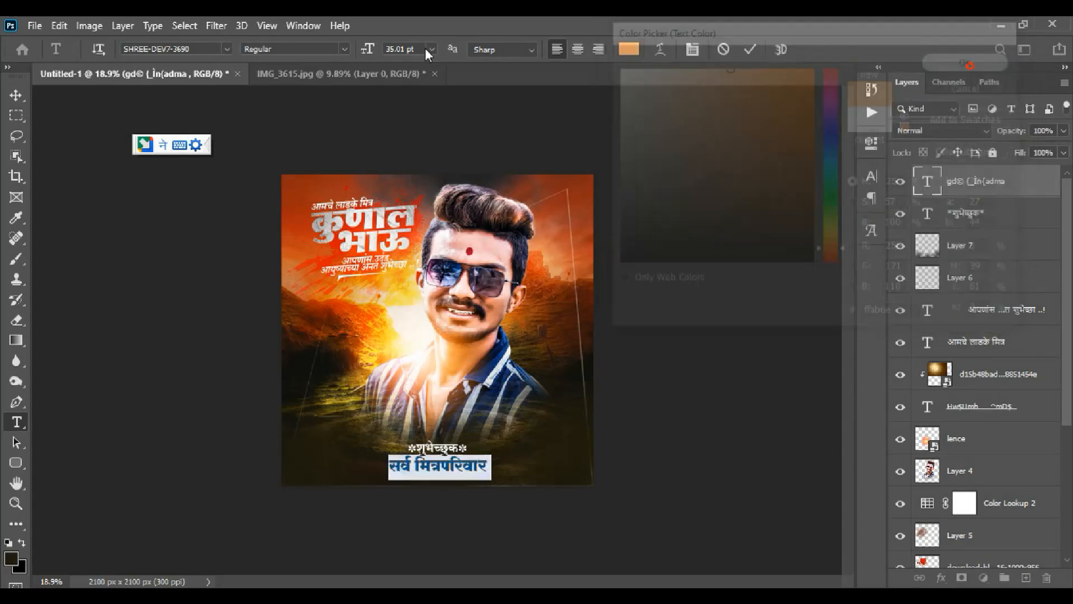
Duplicate the *शुभेच्छुक* text and place the copy slightly above and to the left of the original.
click(15, 94)
scroll(469, 468, up, 6)
drag(506, 461, 529, 212)
ctrl+click(527, 336)
ctrl+shift+click(512, 299)
drag(511, 324, 360, 290)
ctrl+click(487, 324)
Replace the copied *शुभेच्छुक* text with a long row of about 50 dots.
double_click(353, 291)
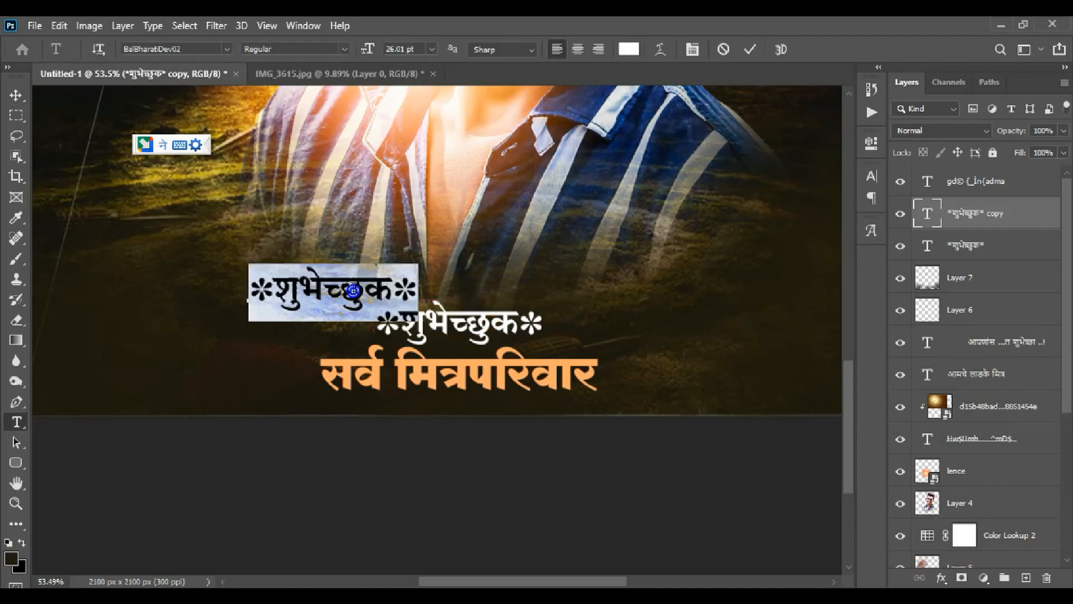
text(........)
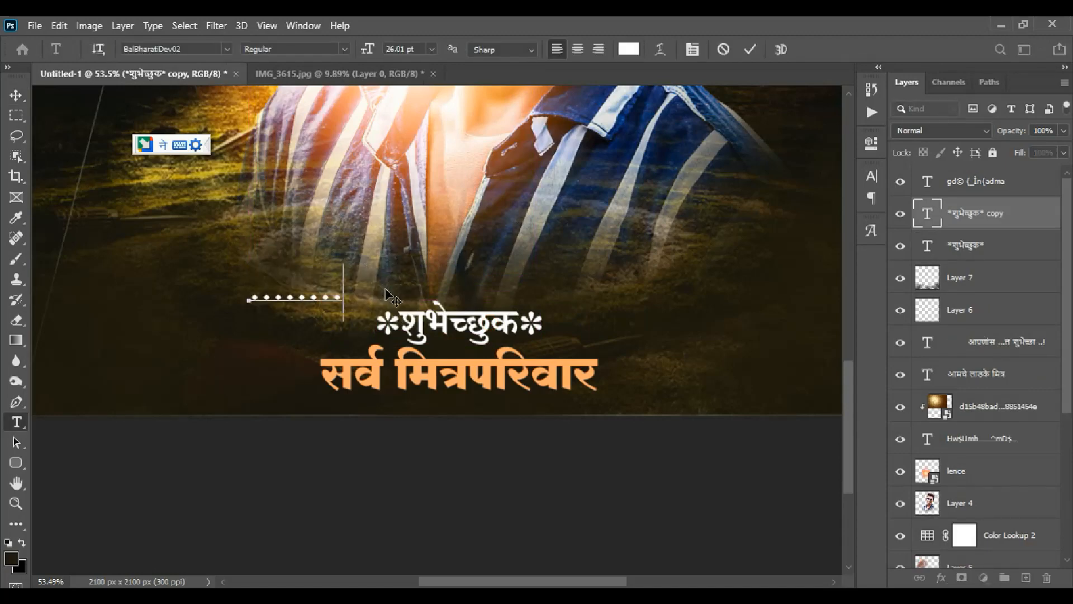
text(..........................................)
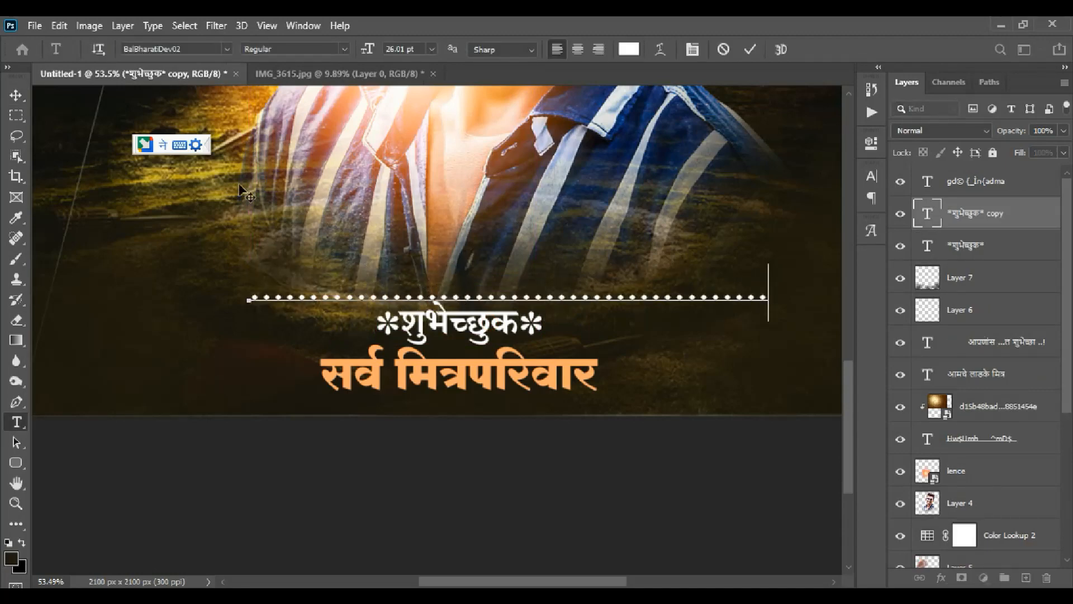
Center the dotted row horizontally in the artwork, just above the *शुभेच्छुक* text.
click(15, 92)
scroll(559, 306, down, 3)
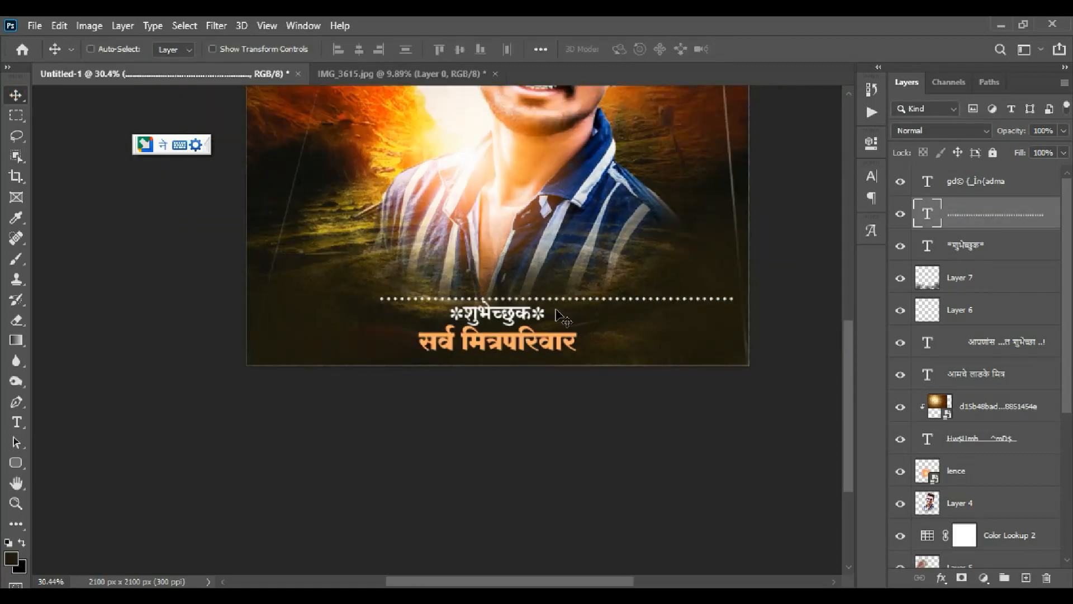
drag(561, 316, 520, 313)
scroll(592, 304, down, 2)
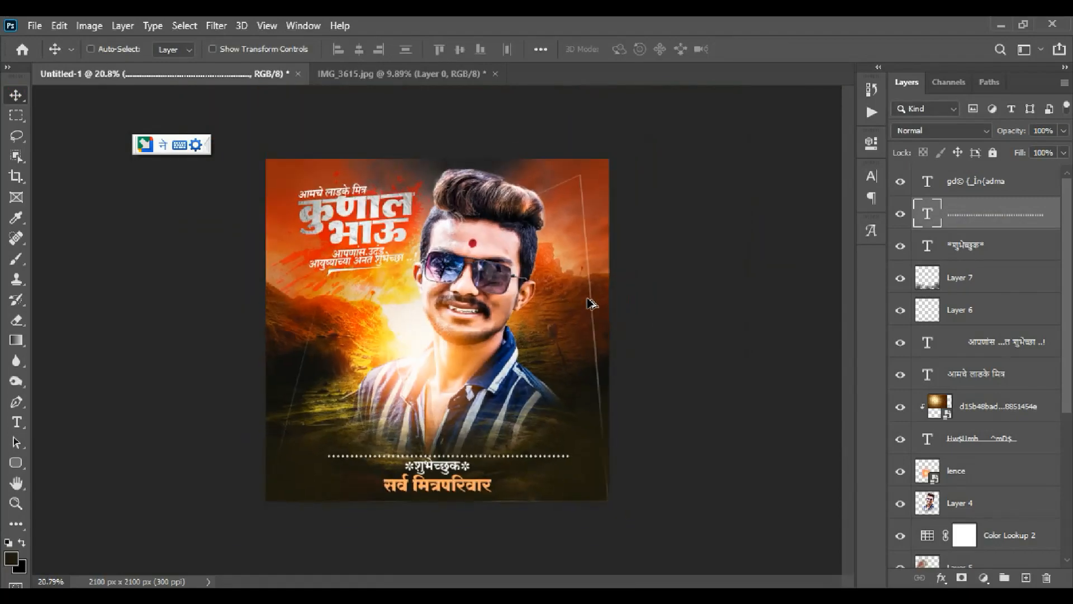
Rasterize the dotted row and fade out both of its ends with a soft 900 px Eraser.
scroll(591, 304, up, 2)
scroll(444, 446, down, 3)
key(e)
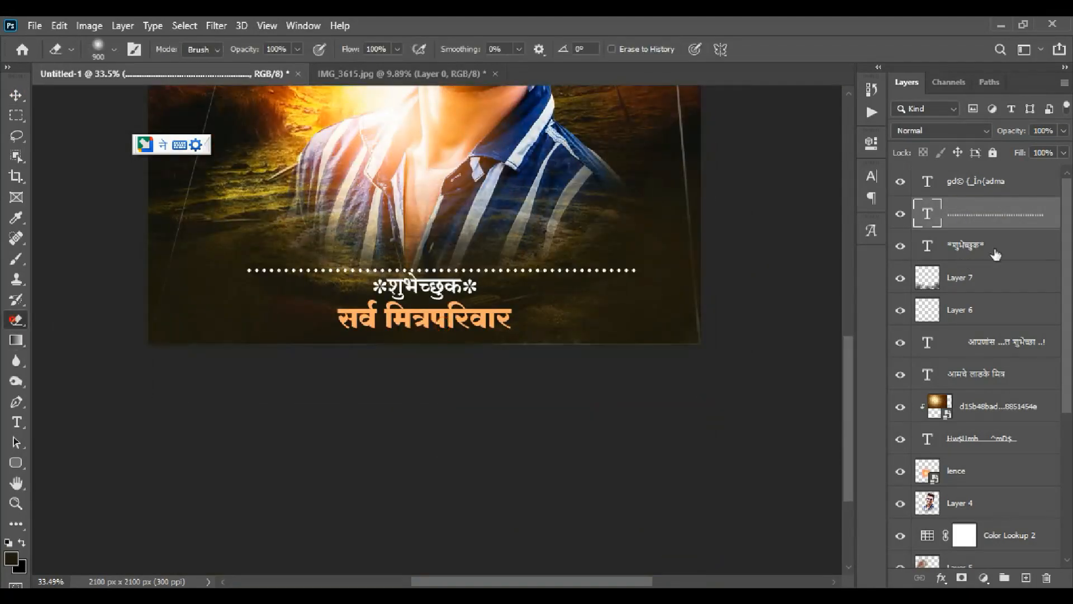
right_click(1006, 215)
click(825, 272)
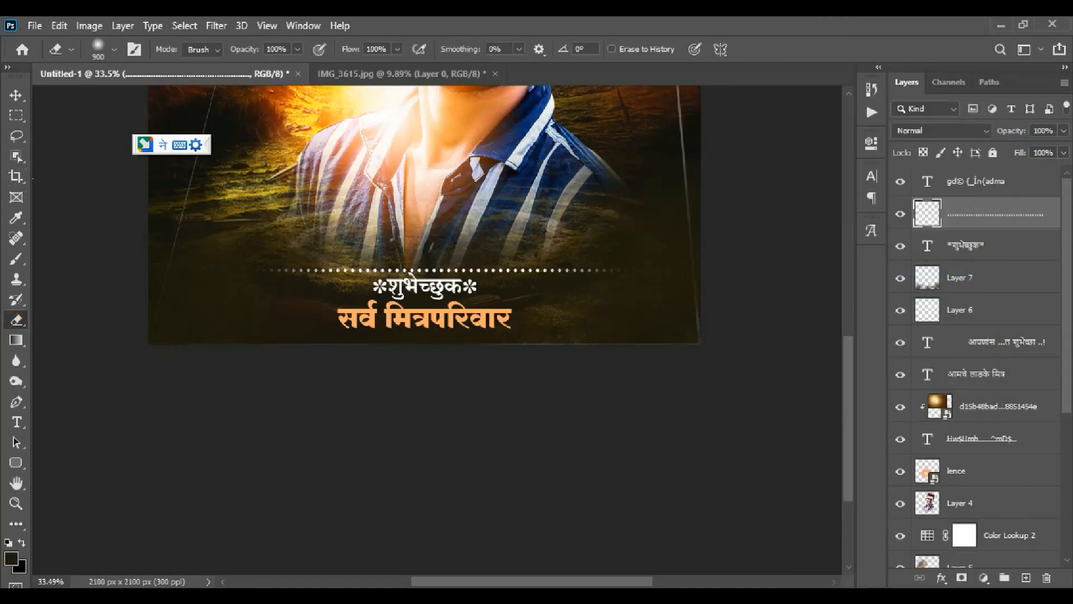
Adjust the faded dotted row's position above *शुभेच्छुक* and place a duplicate of it directly above.
click(16, 92)
drag(468, 272, 458, 267)
scroll(448, 279, down, 3)
scroll(433, 440, up, 5)
drag(489, 465, 610, 285)
scroll(654, 152, up, 2)
drag(653, 155, 521, 394)
drag(516, 320, 510, 295)
scroll(509, 288, down, 3)
Scale the copied dotted row to about 74% and center it closely above the longer row.
key(ctrl+t)
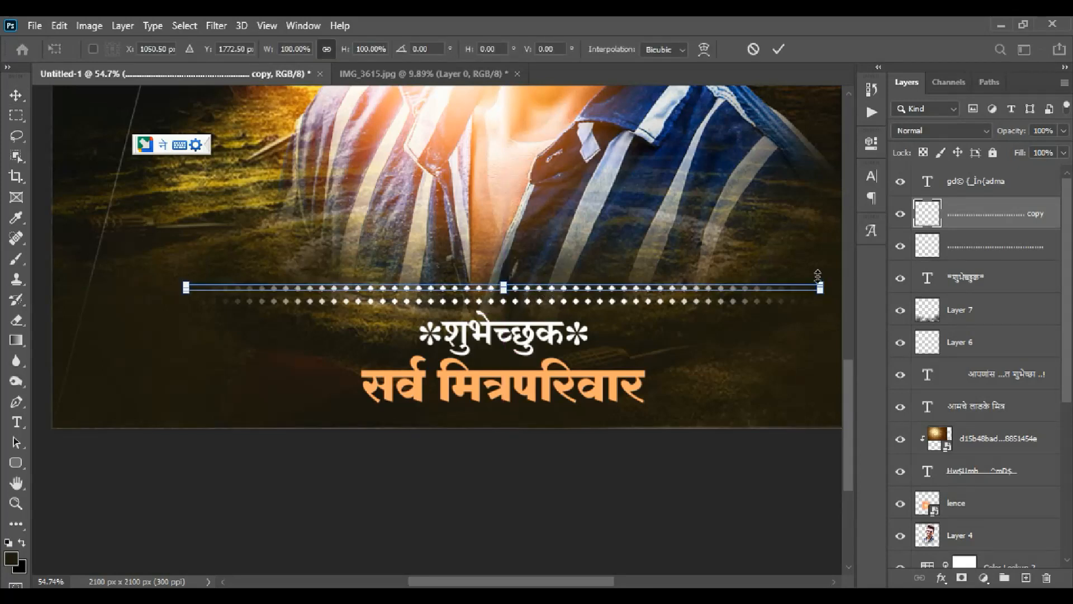
drag(820, 287, 653, 287)
key(Return)
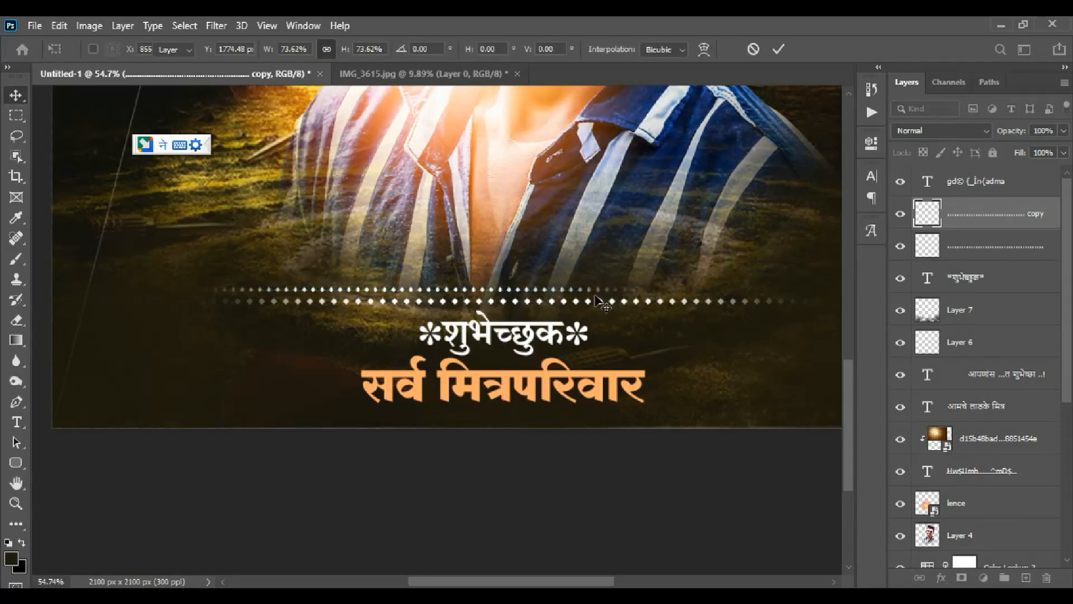
mouse_move(501, 316)
mouse_down()
mouse_move(531, 314)
mouse_move(536, 302)
mouse_move(528, 291)
mouse_move(492, 303)
mouse_up()
scroll(512, 279, up, 10)
scroll(492, 303, down, 7)
scroll(561, 331, down, 5)
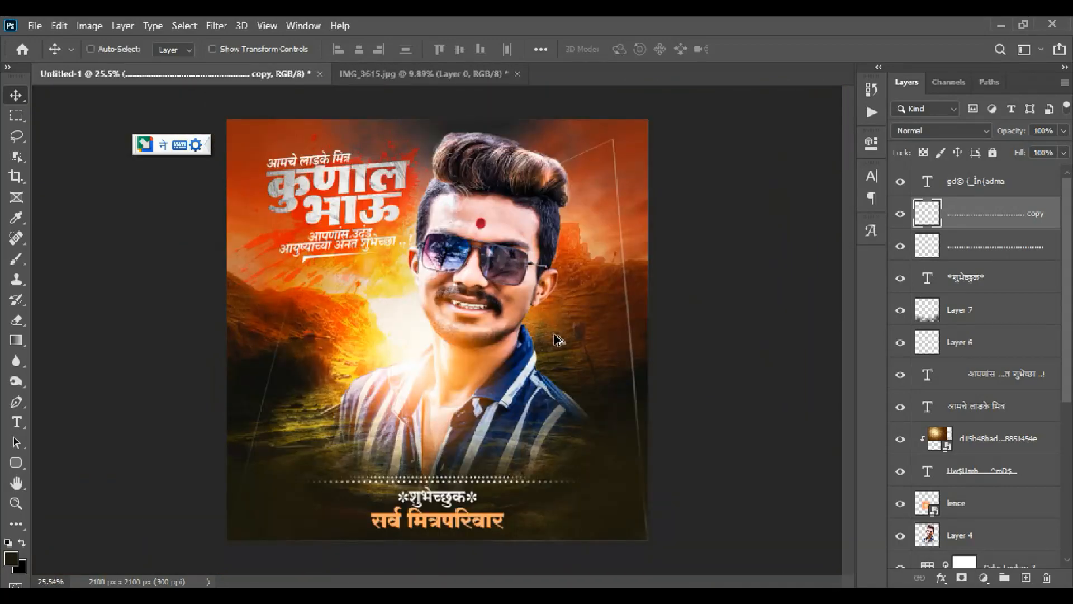
Examine the artwork's upper part up close and review the whole design enlarged in full-screen view.
scroll(486, 309, down, 2)
scroll(559, 279, up, 1)
click(603, 244)
scroll(584, 221, up, 1)
scroll(575, 210, up, 3)
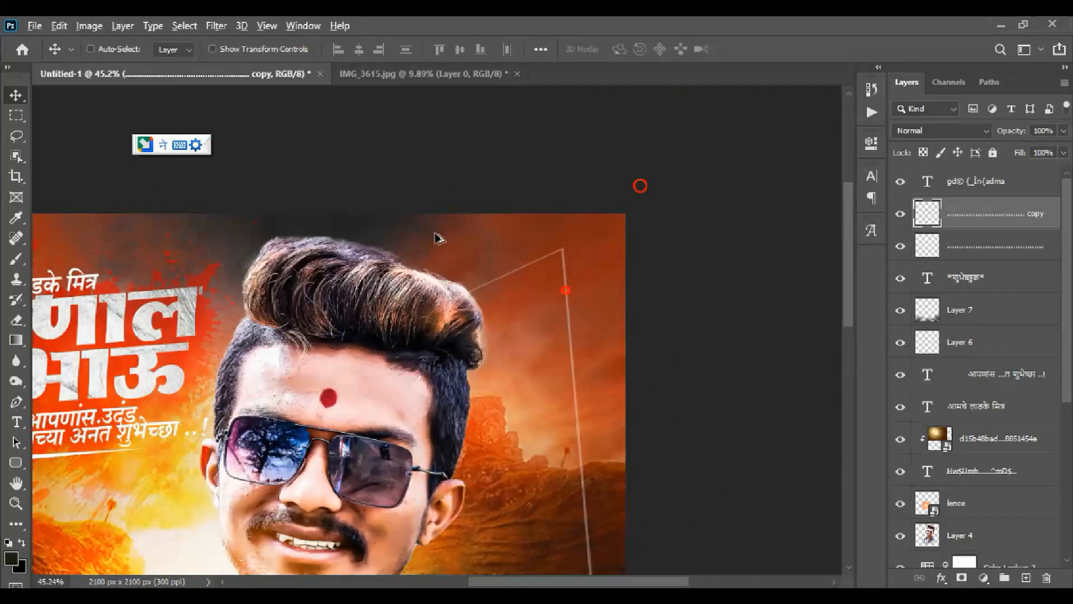
scroll(440, 239, down, 3)
key(super+space)
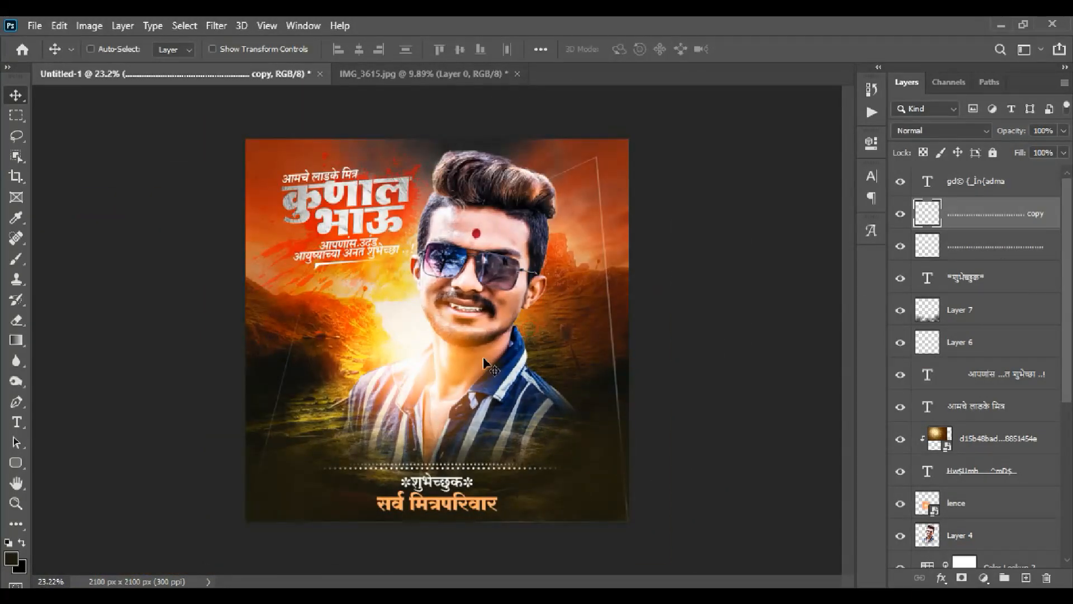
key(f)
key(f)
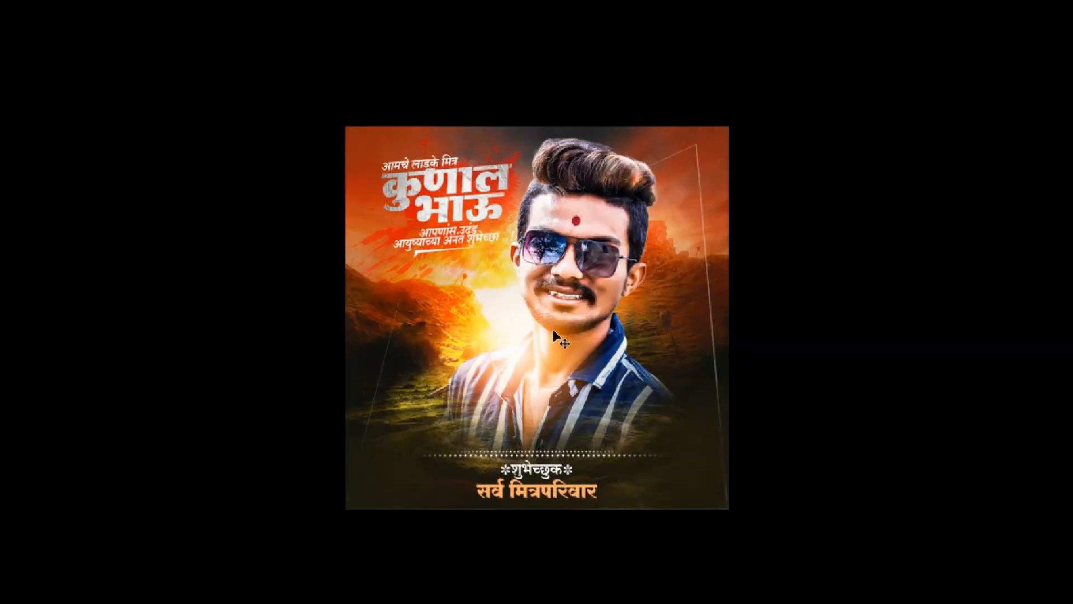
key(ctrl+plus)
key(ctrl+plus)
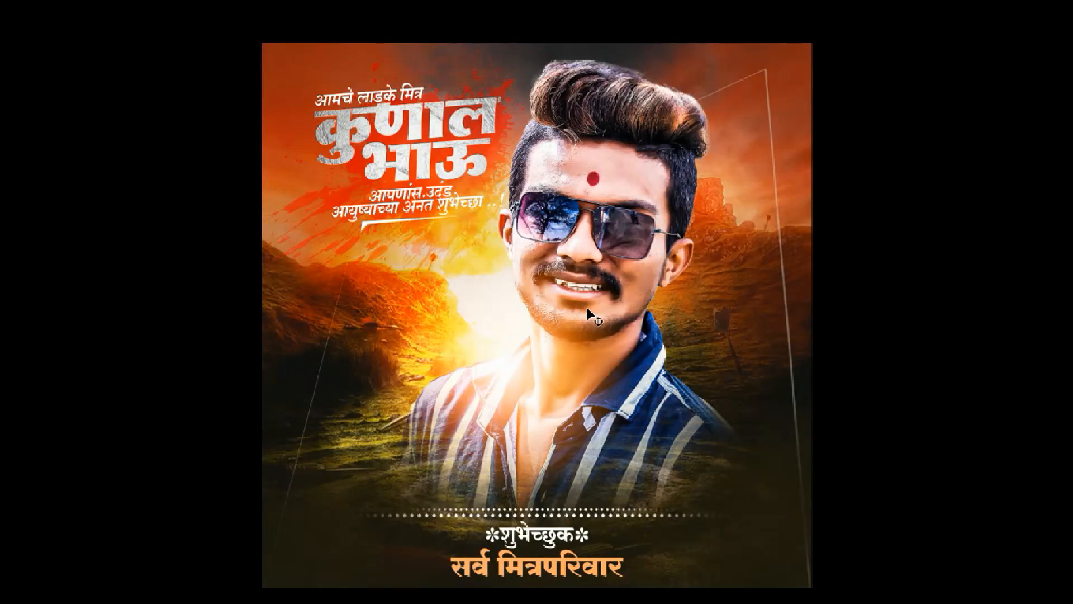